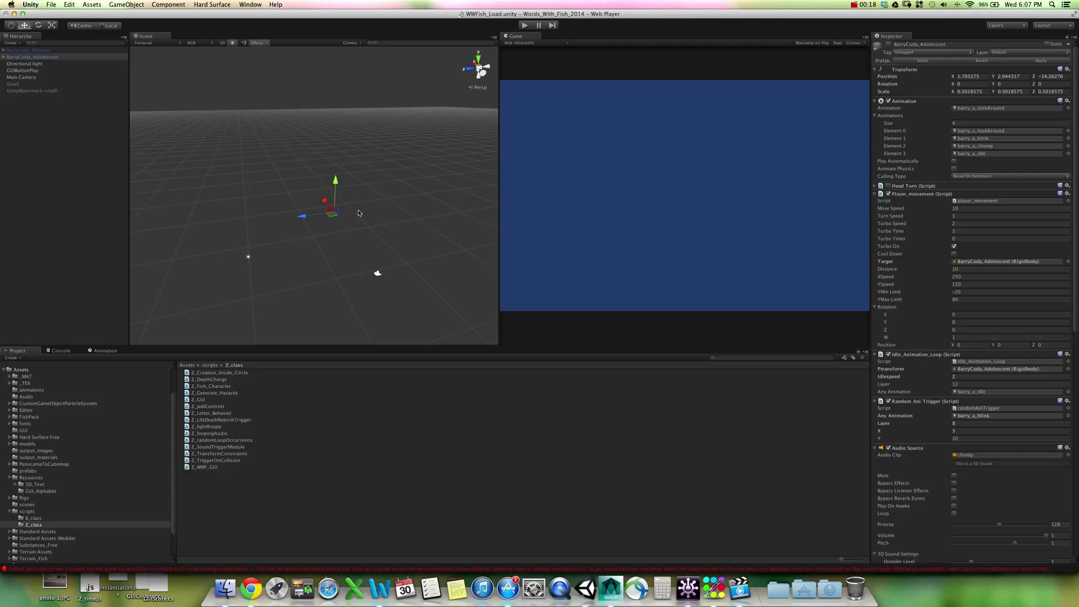
left_click_drag(381, 211, 346, 199, "alt")
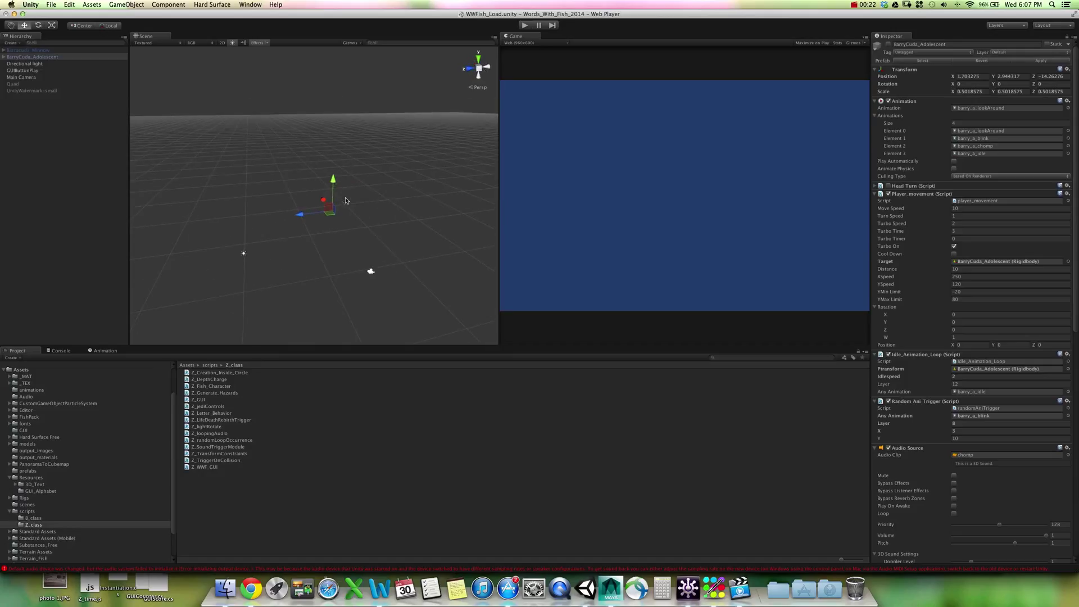
left_click_drag(375, 201, 298, 193, "alt")
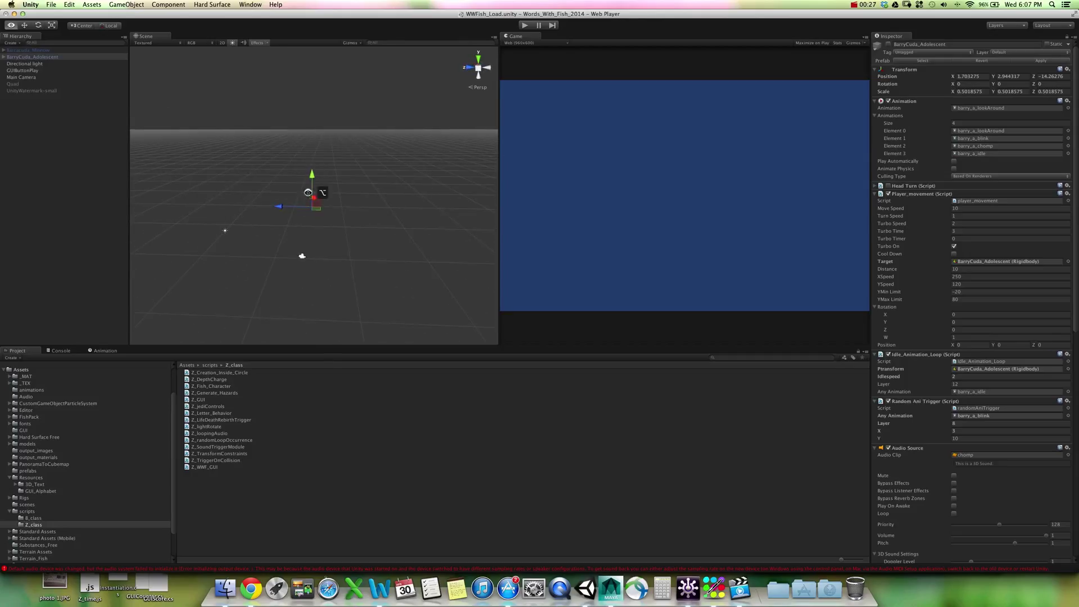
left_click(49, 5)
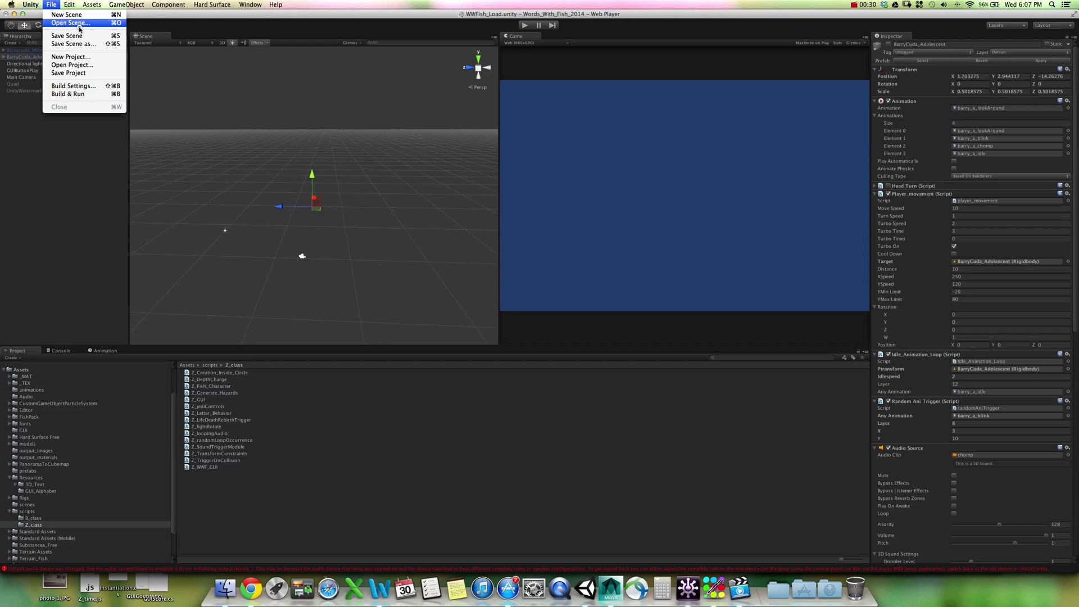
left_click(167, 77)
left_click_drag(166, 77, 399, 178, "alt")
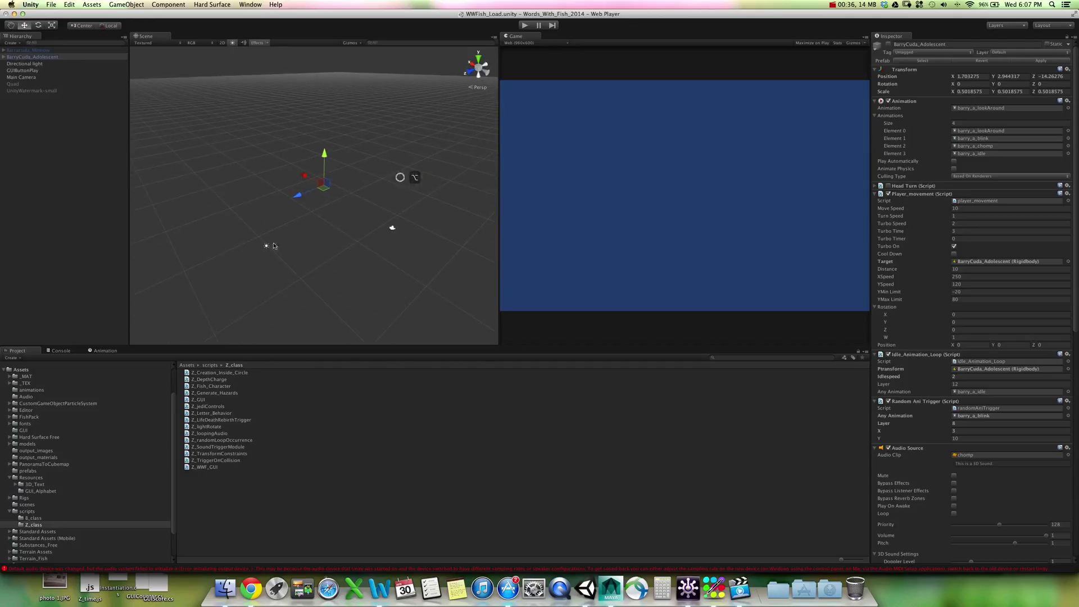
Create a new scene without saving the changes to WWFish_Load
left_click(51, 5)
left_click(61, 15)
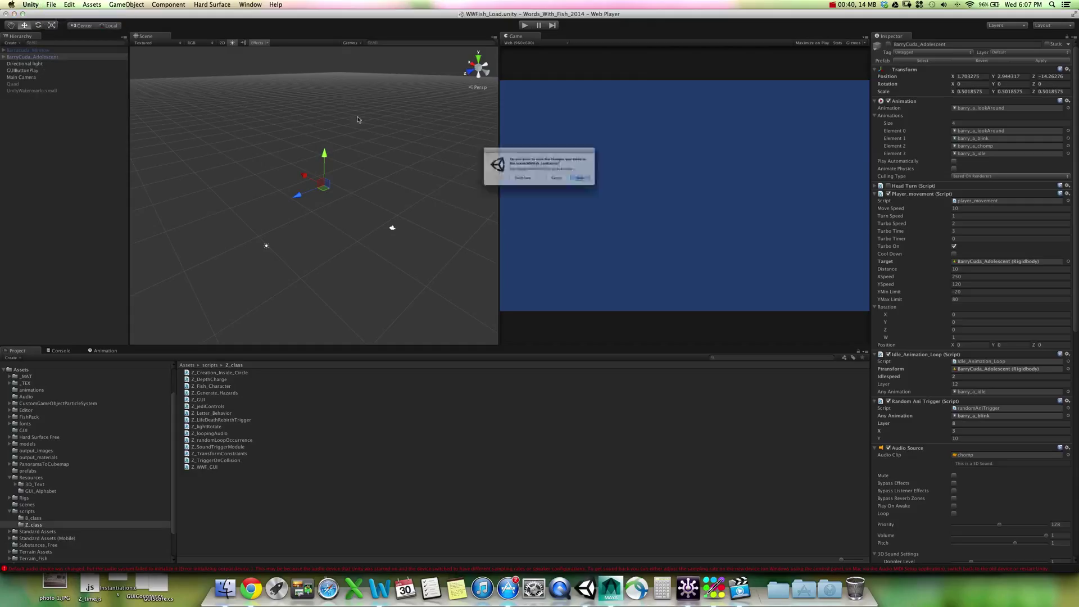
left_click(506, 191)
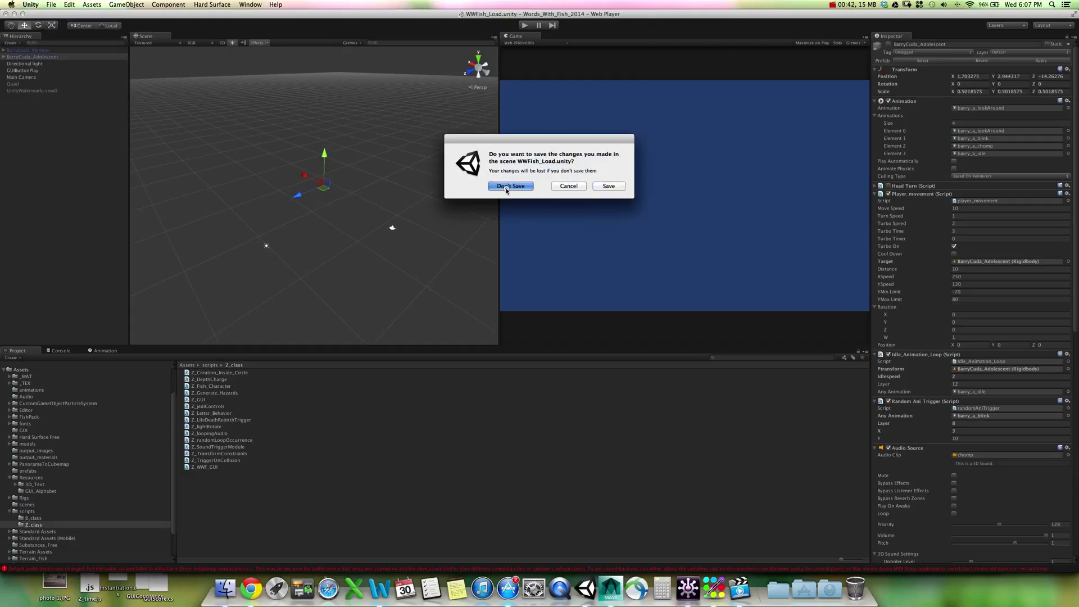
Save the new scene as Loader in the project's Assets/scenes folder
left_click(51, 5)
left_click(69, 36)
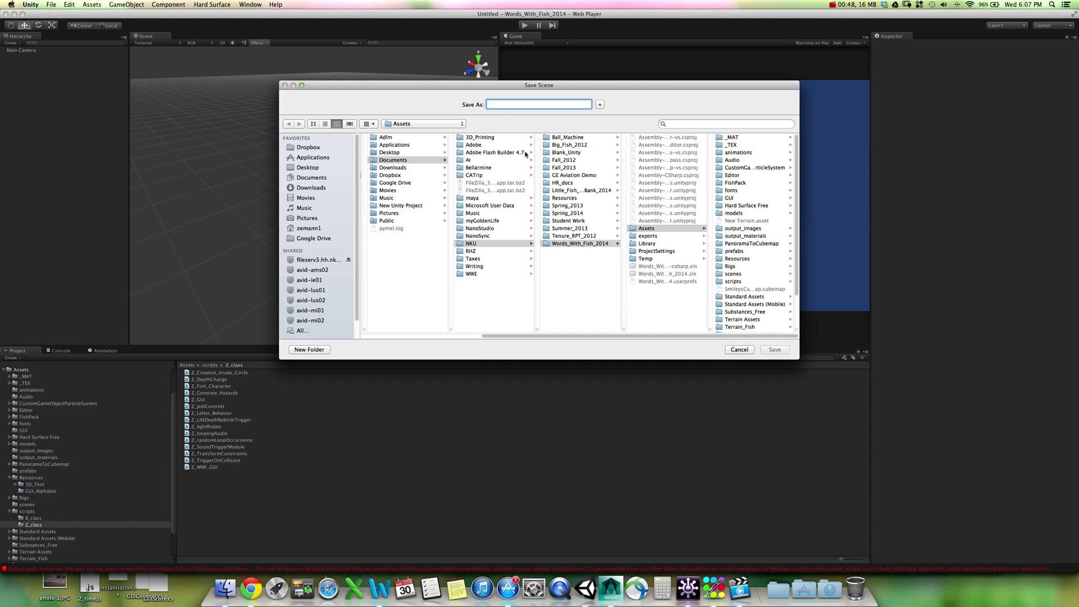
left_click(734, 273)
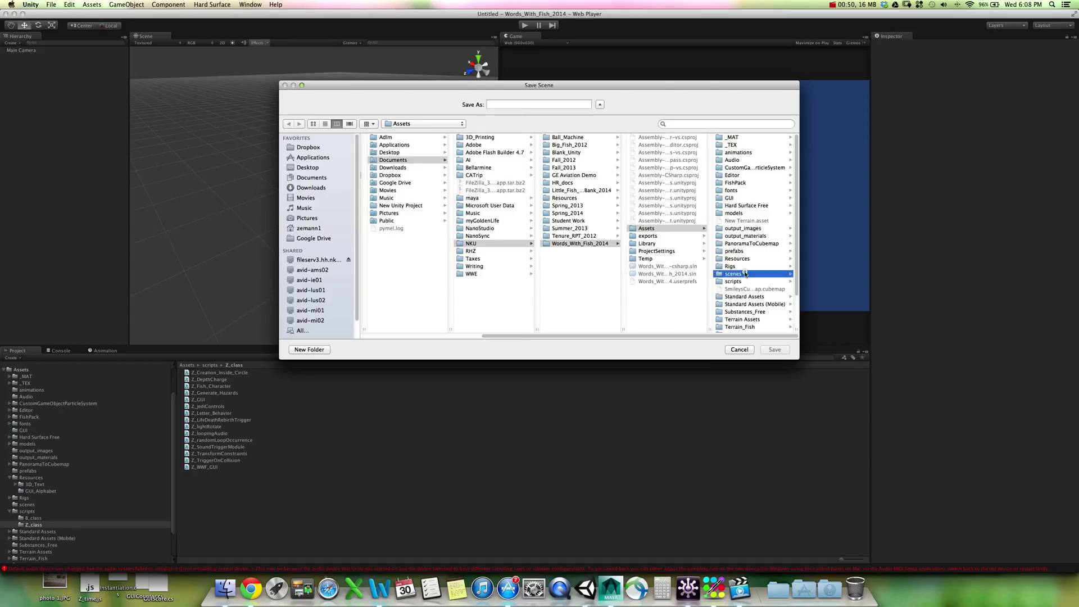
left_click(543, 104)
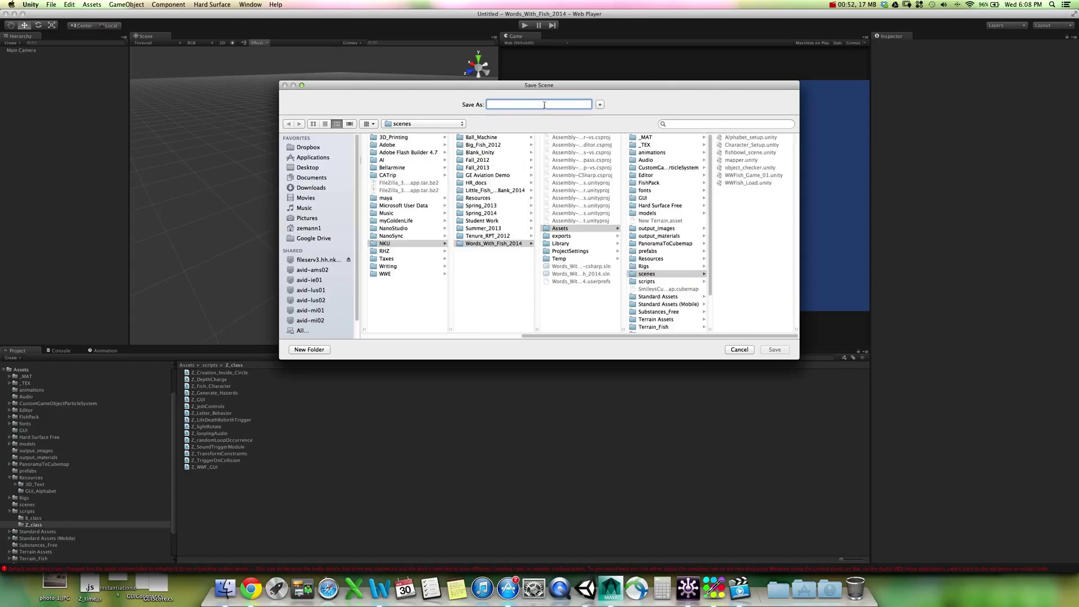
type("Loader")
left_click(774, 350)
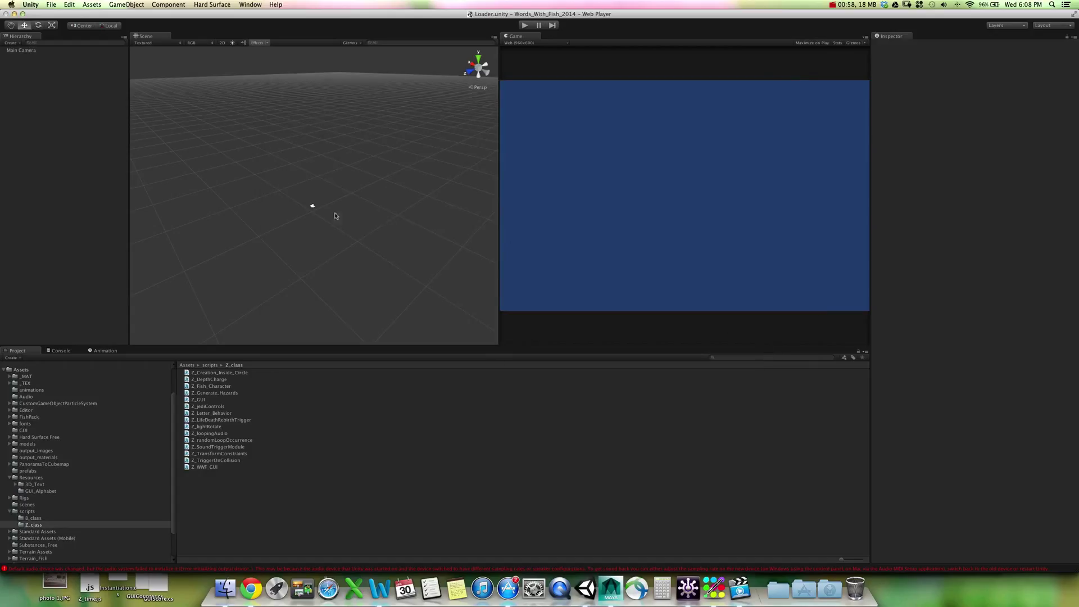
Switch the Main Camera's projection to Orthographic
mouse_move(335, 214)
left_mouse_down("alt")
mouse_move(358, 199)
mouse_move(345, 207)
left_mouse_up("alt")
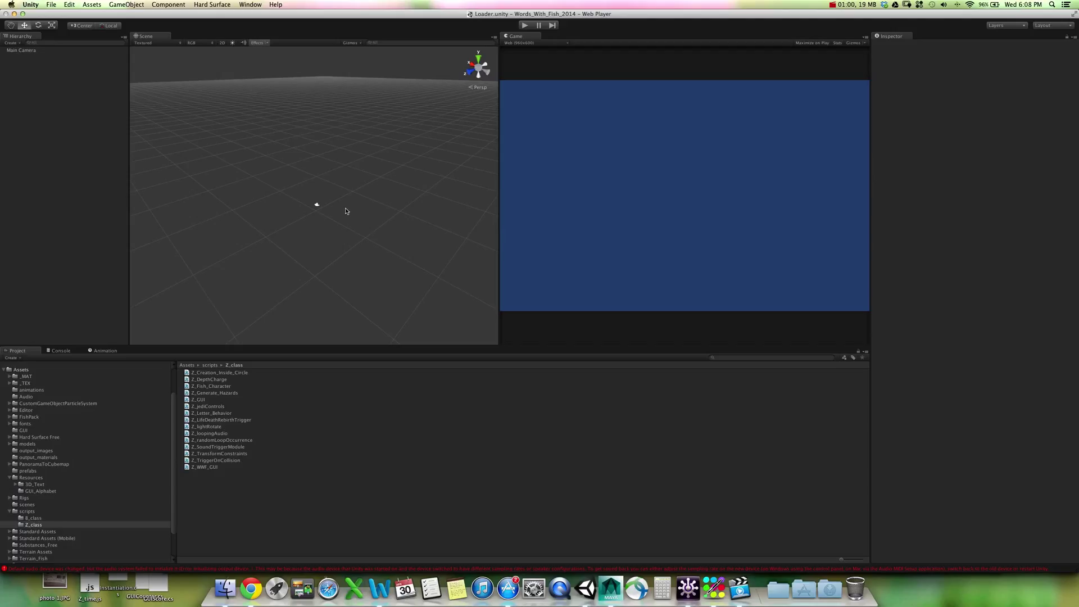
left_click_drag(385, 201, 369, 208, "alt")
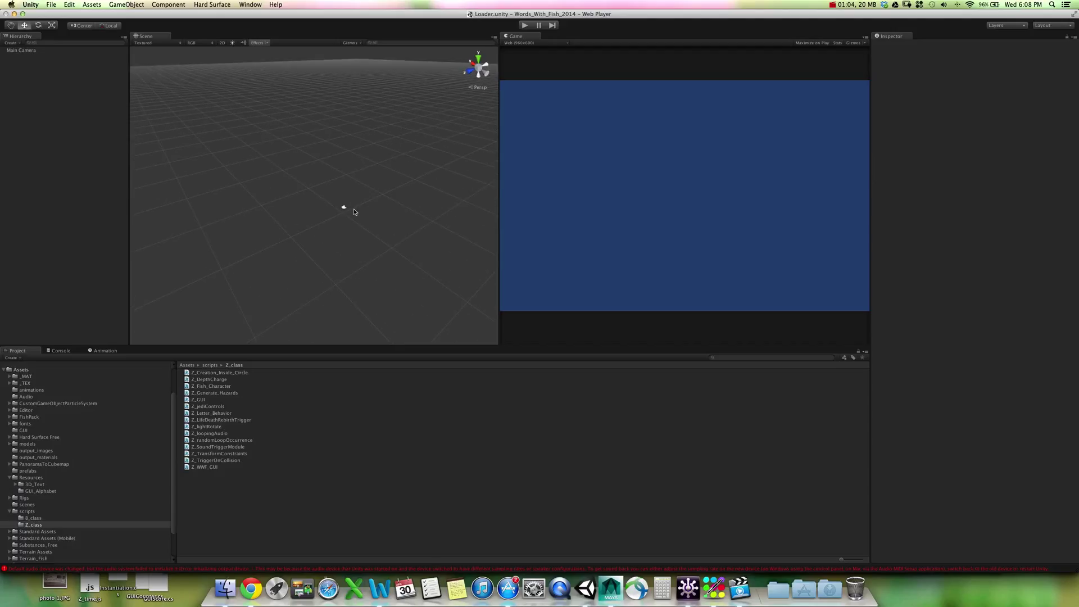
left_click_drag(353, 211, 224, 176, "alt")
double_click(39, 52)
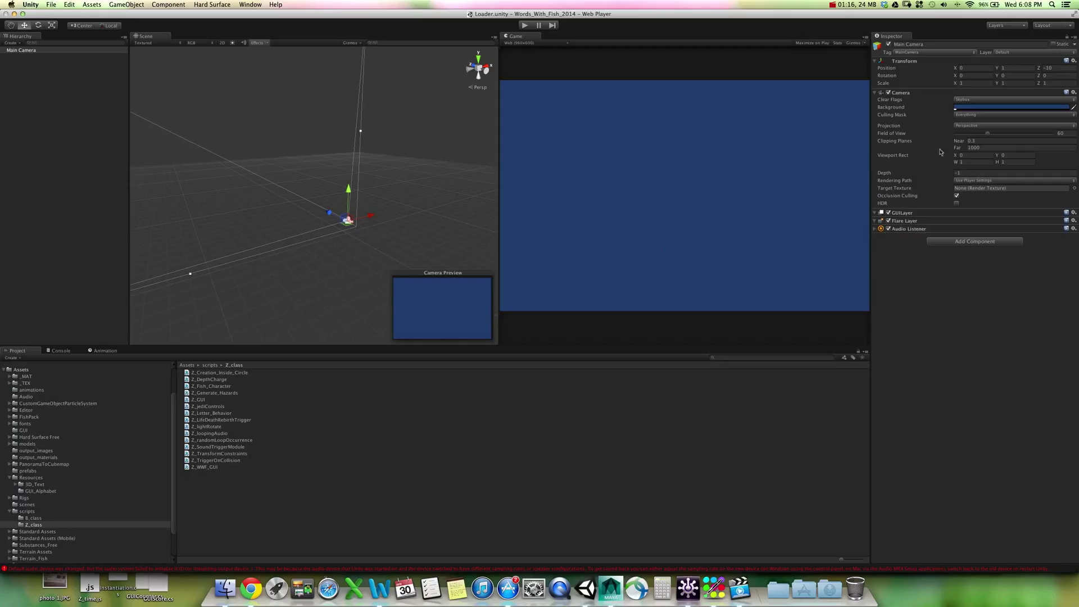
left_click(961, 125)
left_click(962, 133)
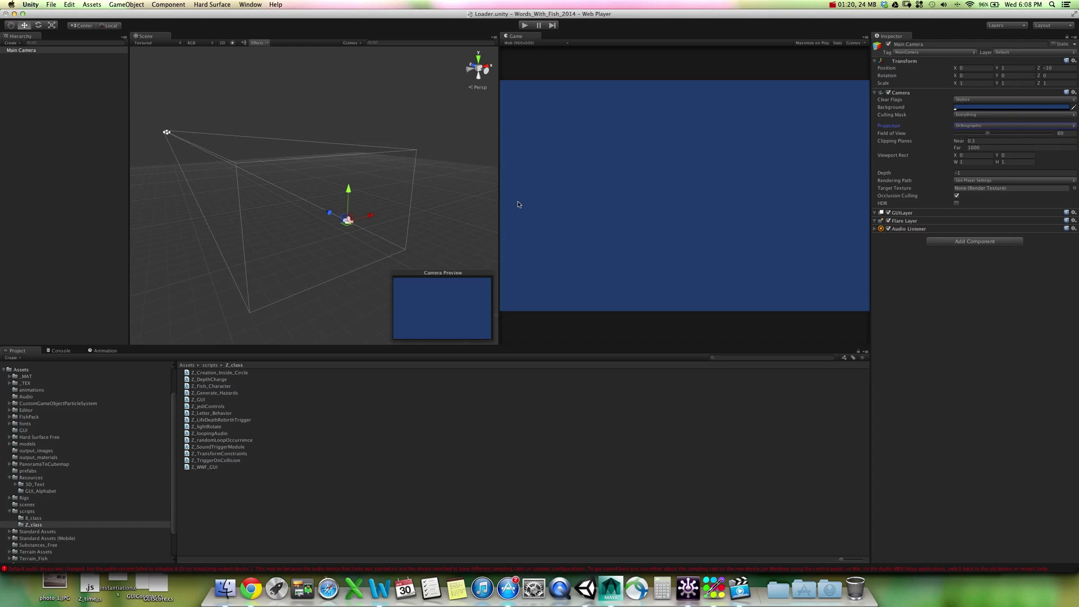
Add a Quad to the scene
left_click_drag(483, 202, 292, 107, "alt")
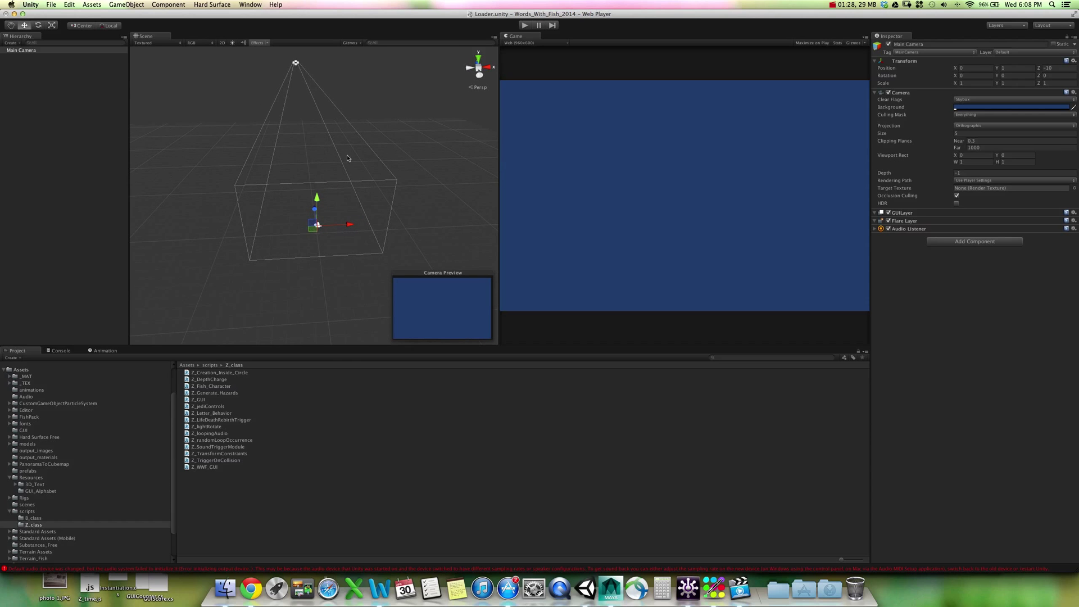
left_click_drag(295, 159, 354, 169, "alt")
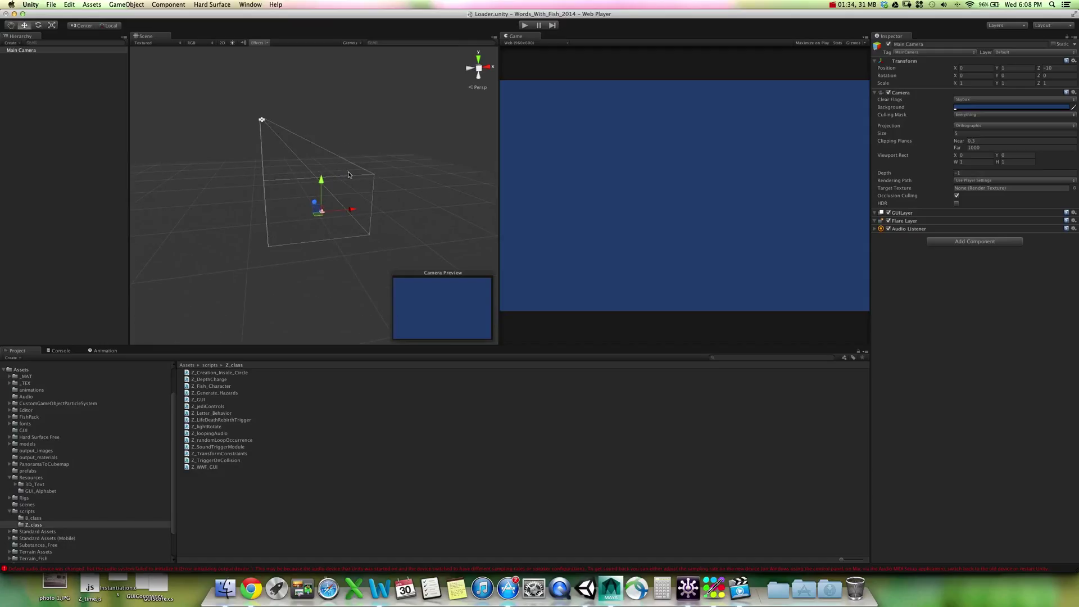
left_click_drag(341, 112, 403, 130, "alt")
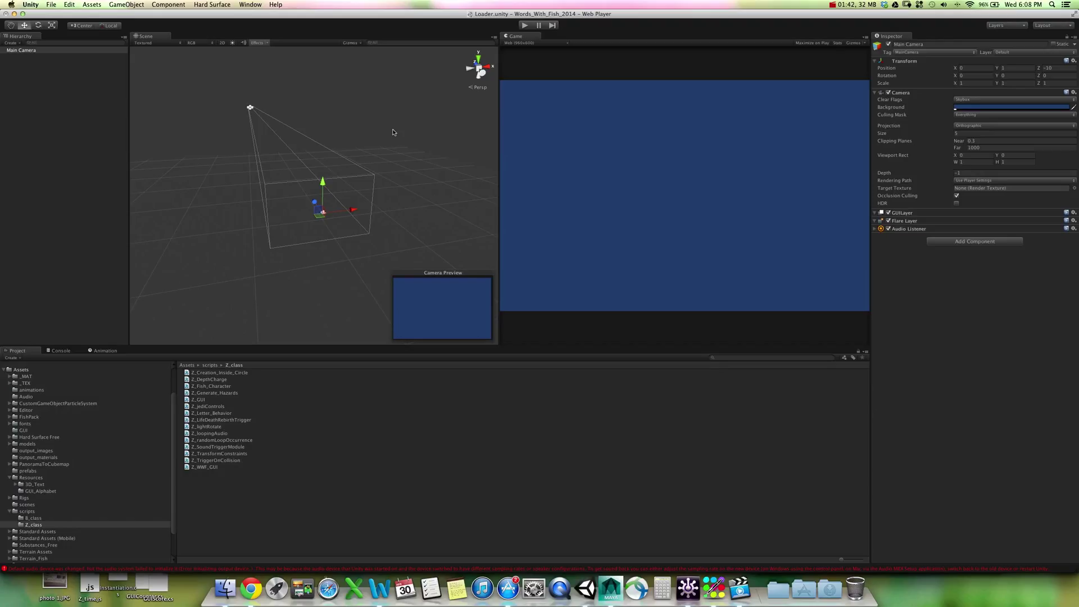
left_click(135, 5)
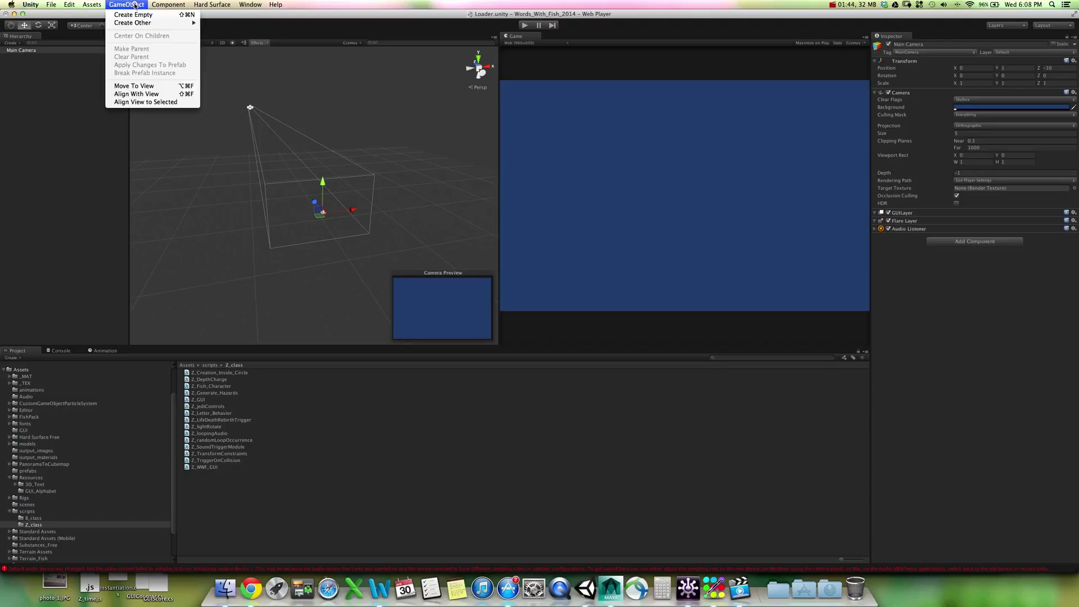
mouse_move(143, 25)
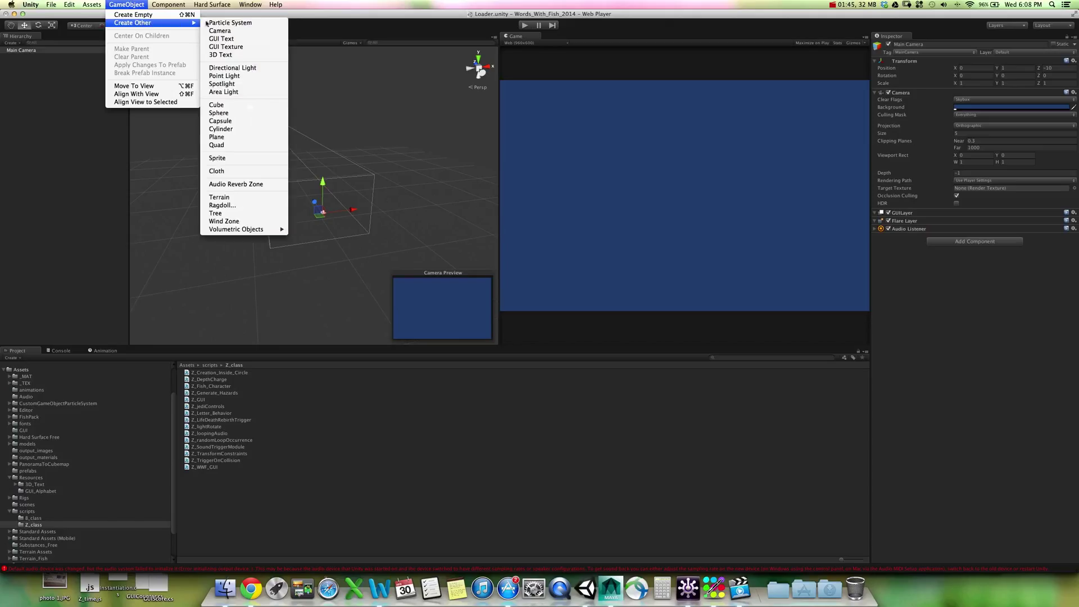
left_click(227, 144)
right_click_drag(289, 193, 354, 228, "alt")
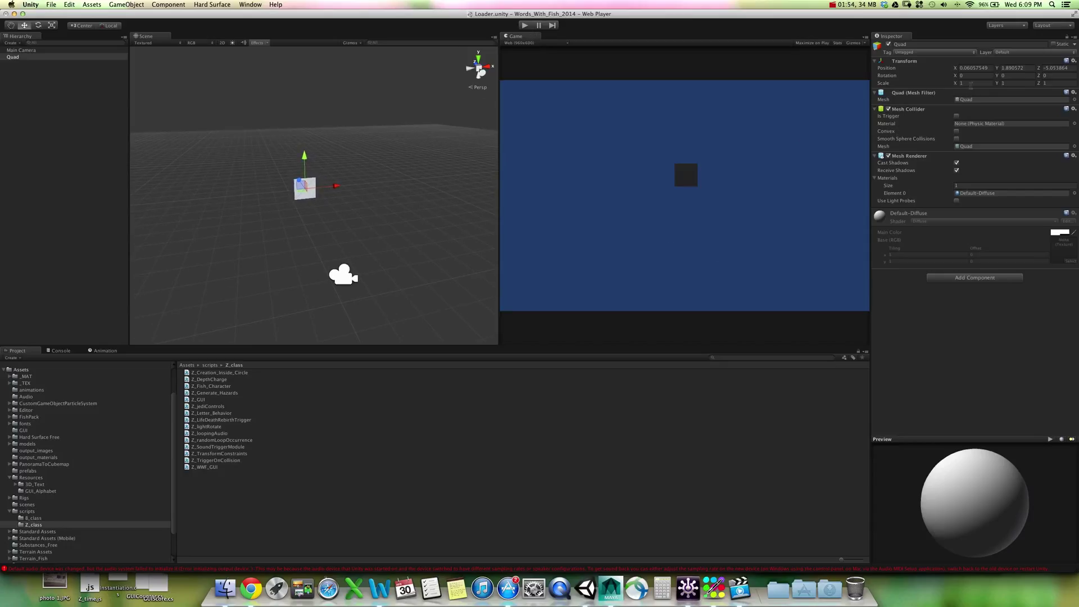
Scale the Quad to 16 in X and 9 in Y
left_click(971, 84)
type("16")
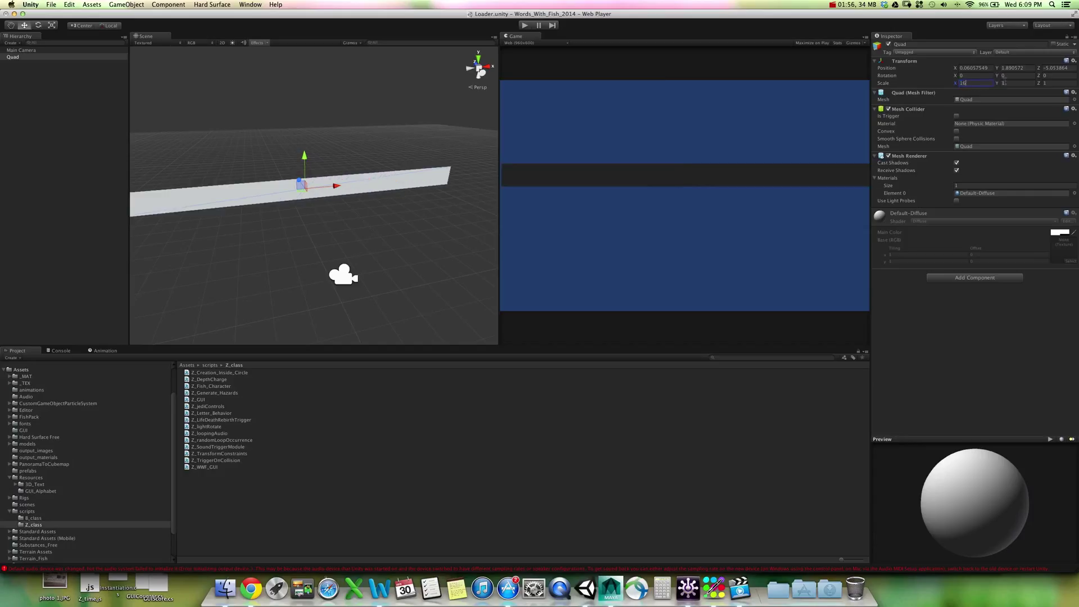
left_click(1004, 83)
type("9")
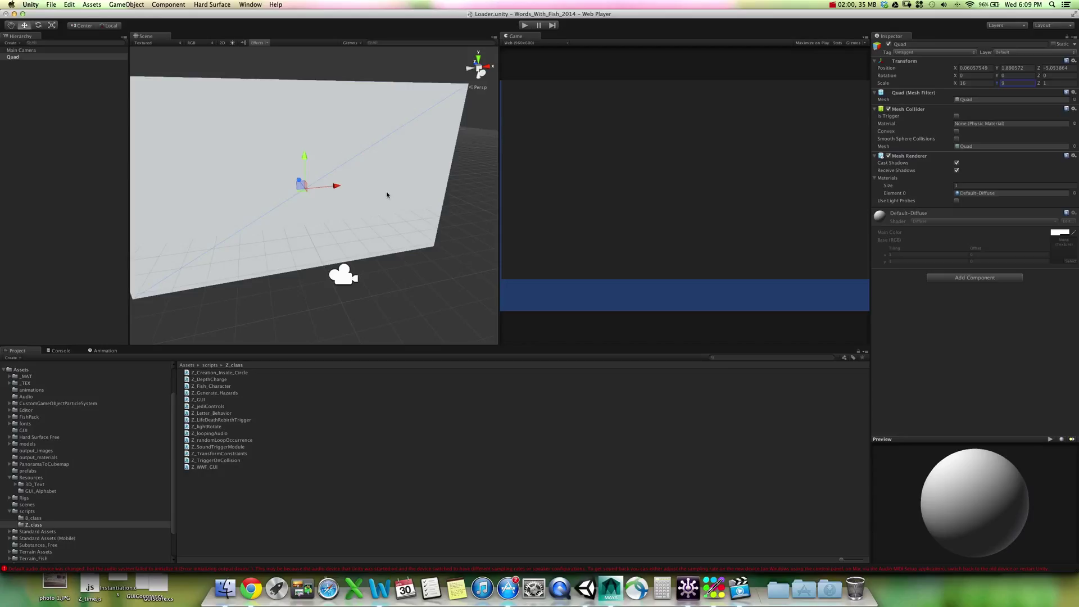
Place the Quad at the world origin by setting its X, Y and Z position to 0
scroll(387, 195, "down", 4)
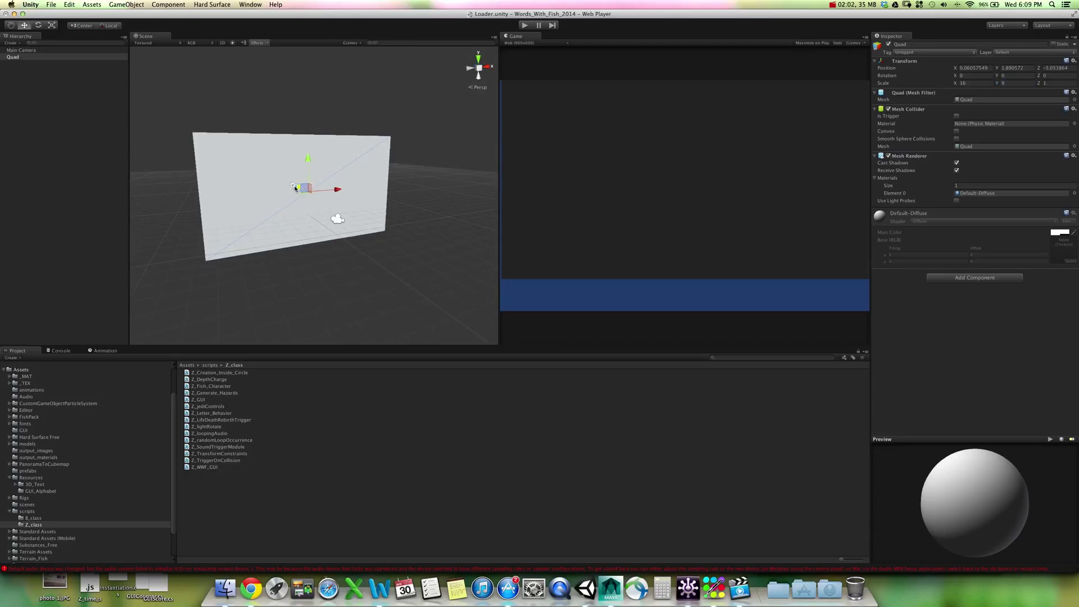
left_click_drag(296, 188, 244, 207)
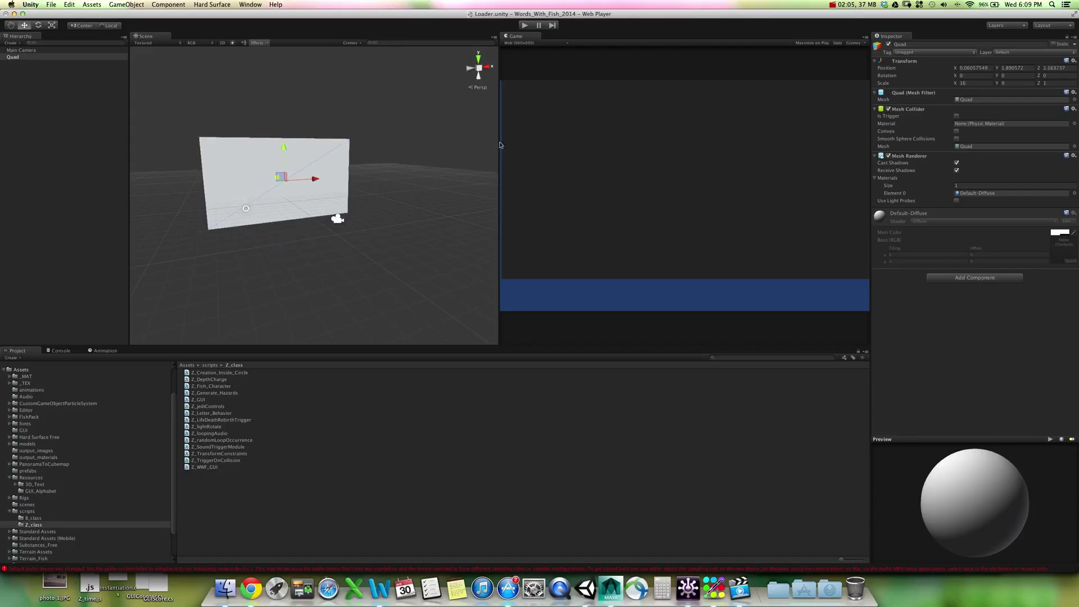
left_click(973, 68)
type("0")
left_click(1013, 68)
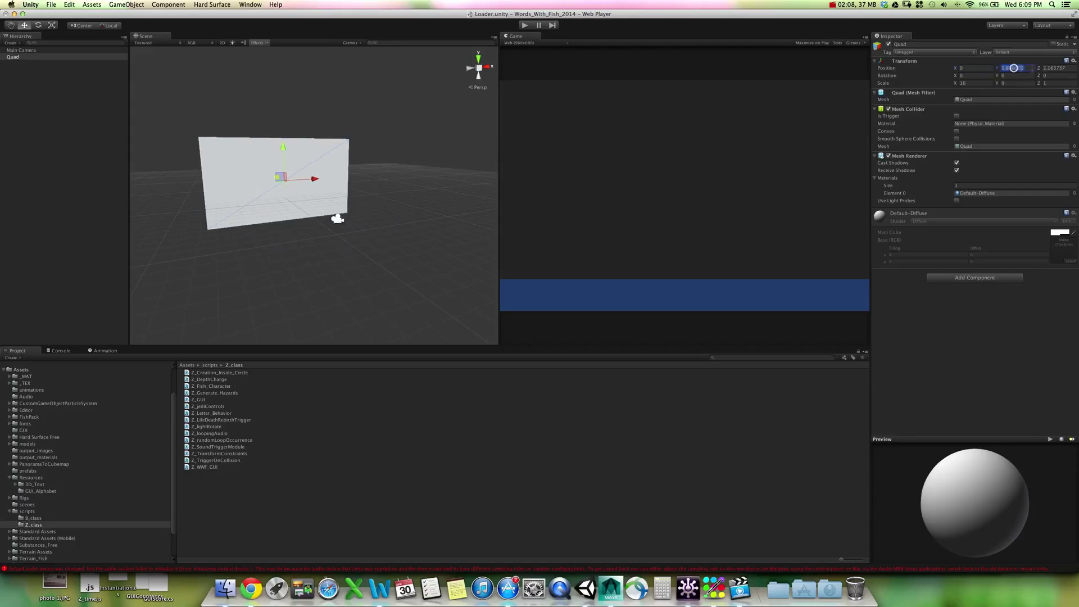
type("0")
key("Tab")
type("0")
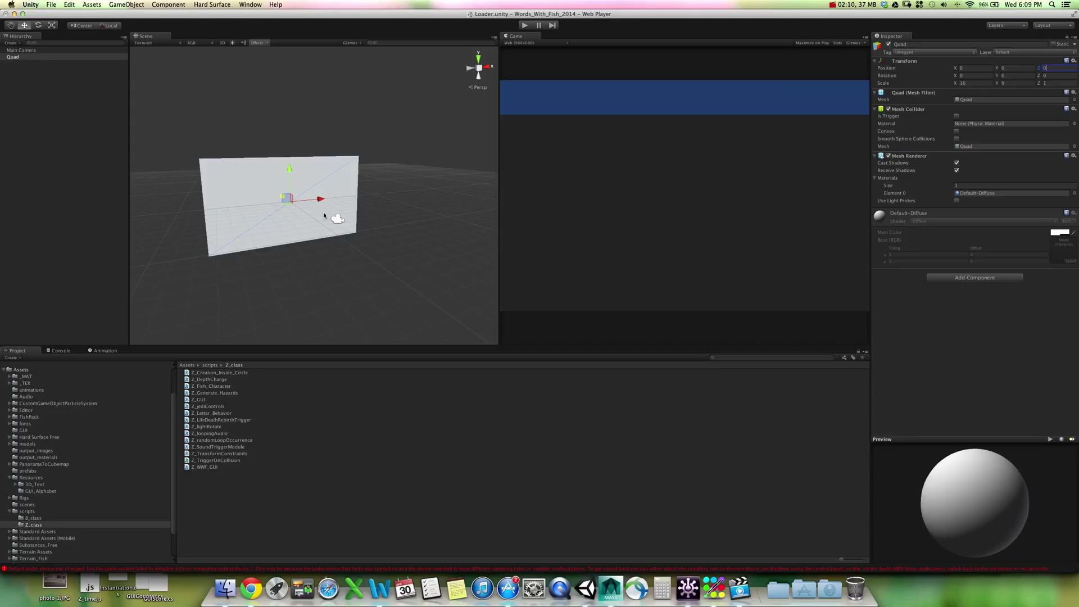
Position the Main Camera in front of the Quad at Y 0 and about Z -9.54
left_click_drag(324, 215, 368, 200, "alt")
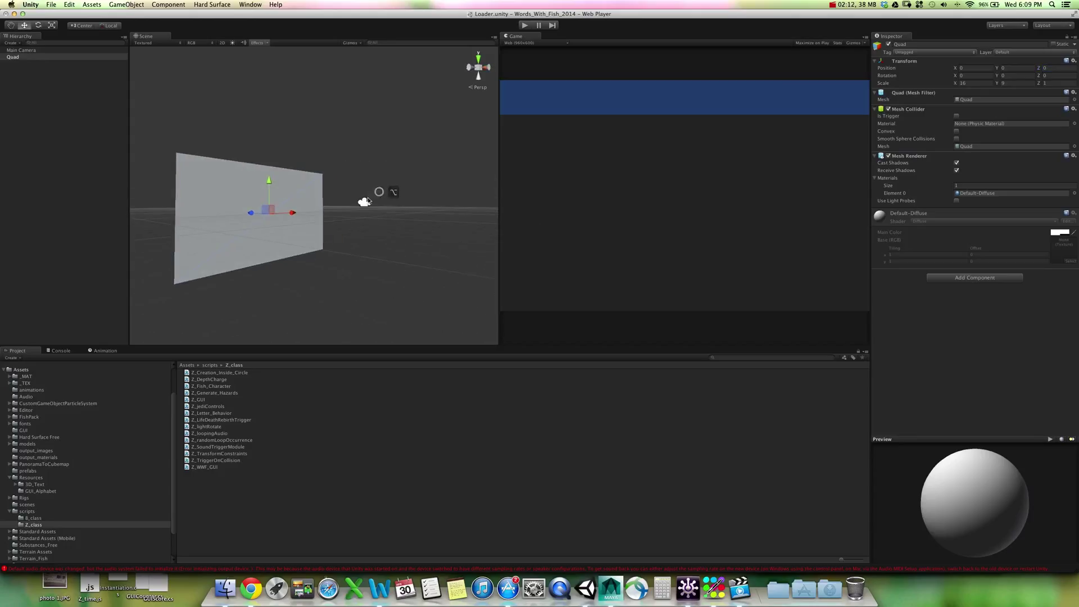
left_click(365, 201)
left_click(1046, 68)
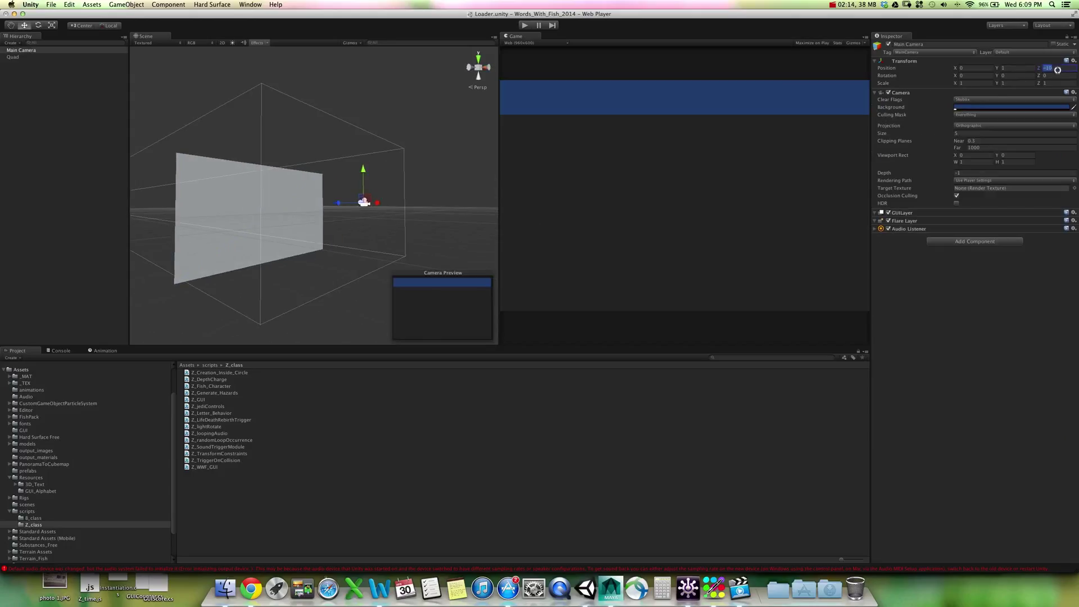
type("0")
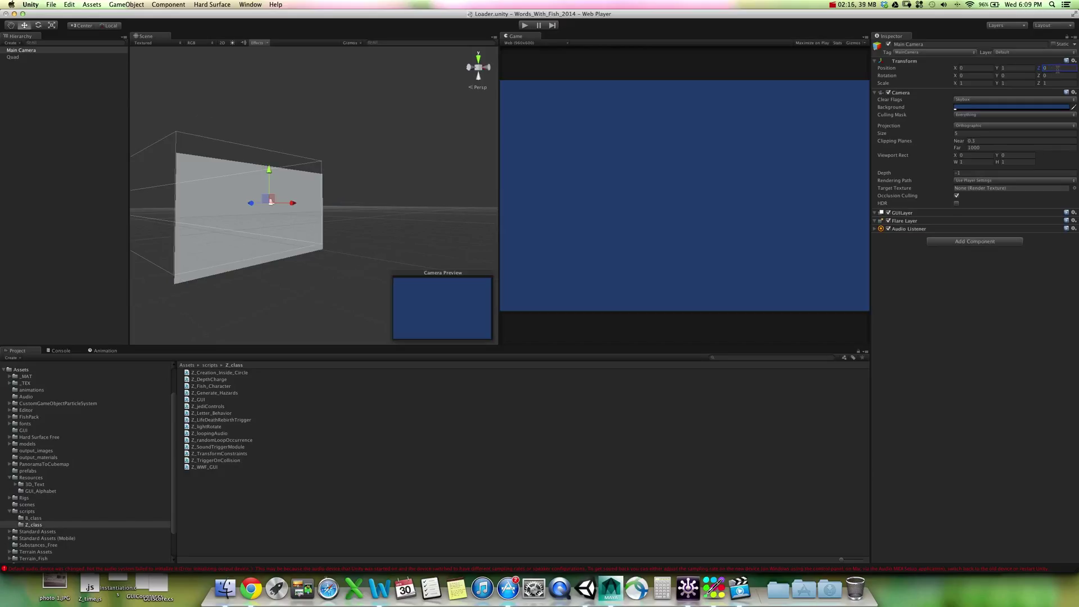
left_click_drag(1041, 69, 913, 78)
left_click(1007, 68)
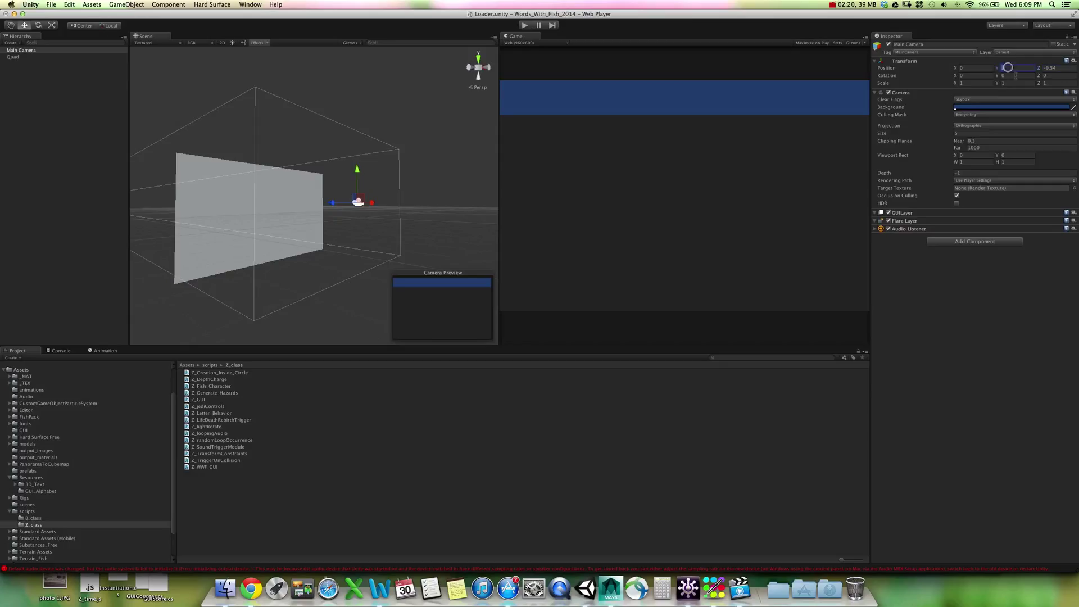
type("0")
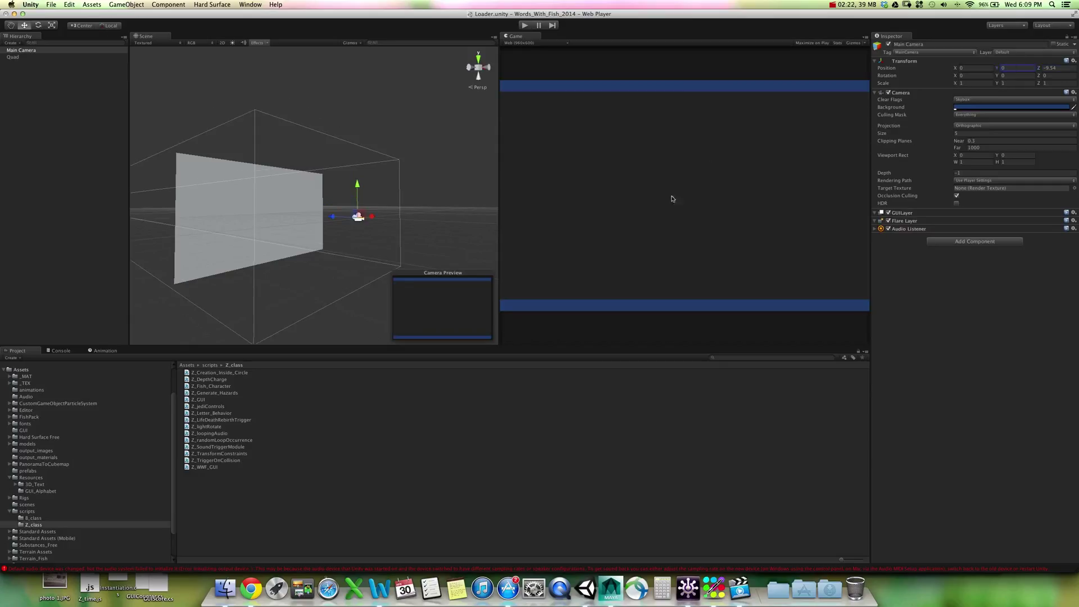
Rename the Quad as MainSplash
left_click_drag(331, 231, 249, 249, "alt")
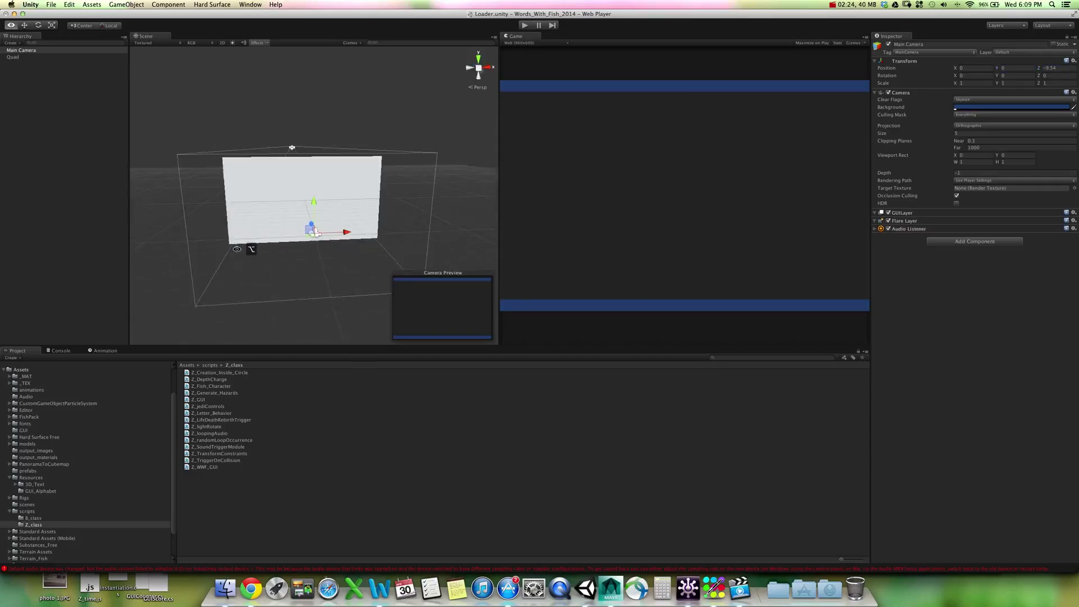
mouse_move(499, 330)
left_mouse_down()
mouse_move(373, 321)
mouse_move(508, 332)
left_mouse_up()
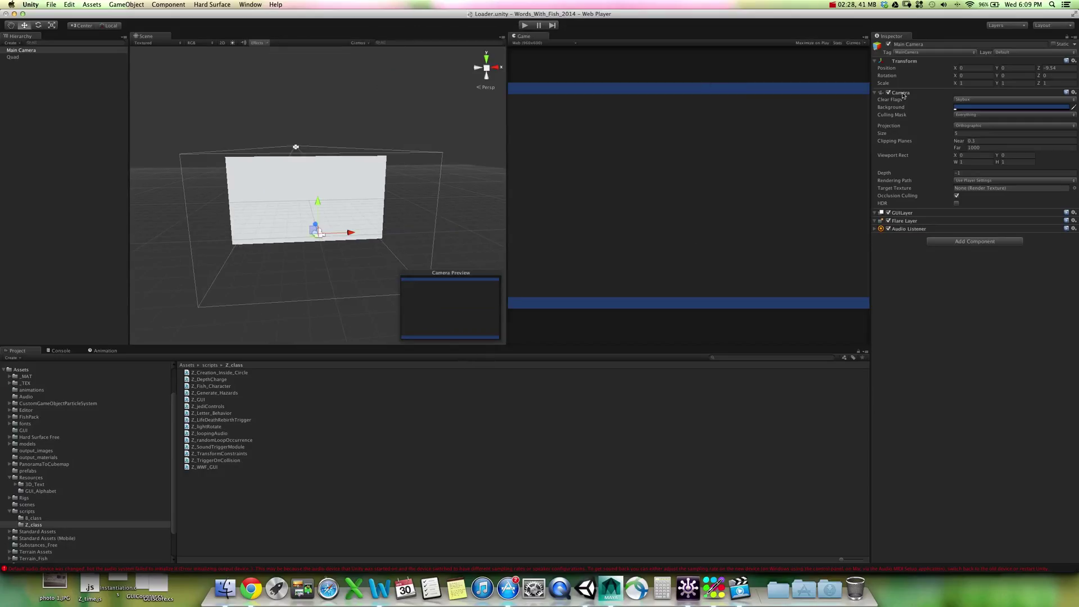
left_click(319, 172)
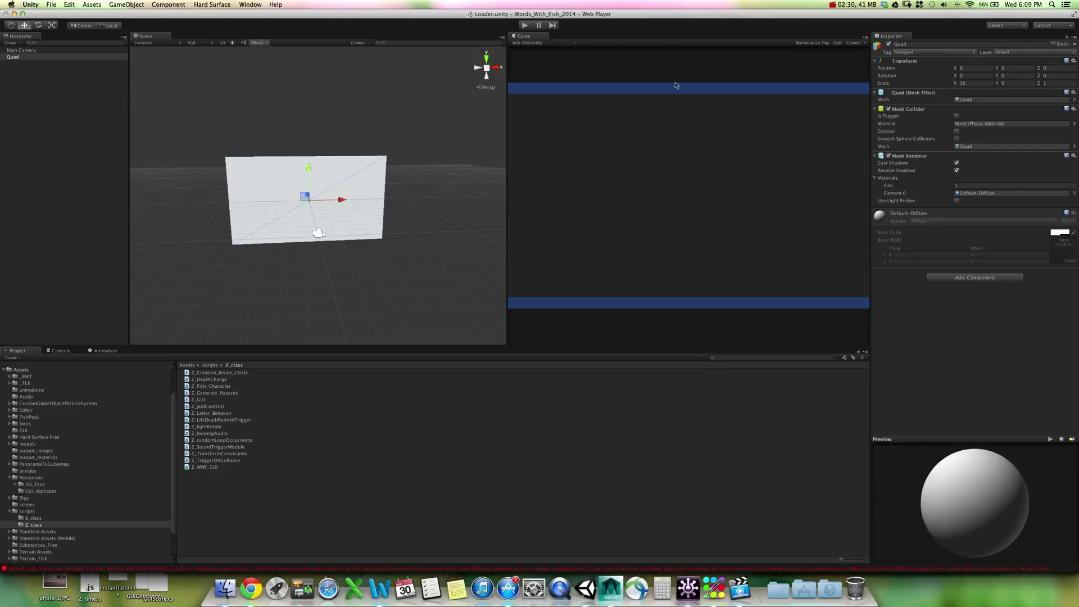
left_click(936, 44)
type("MainSplash")
key("Return")
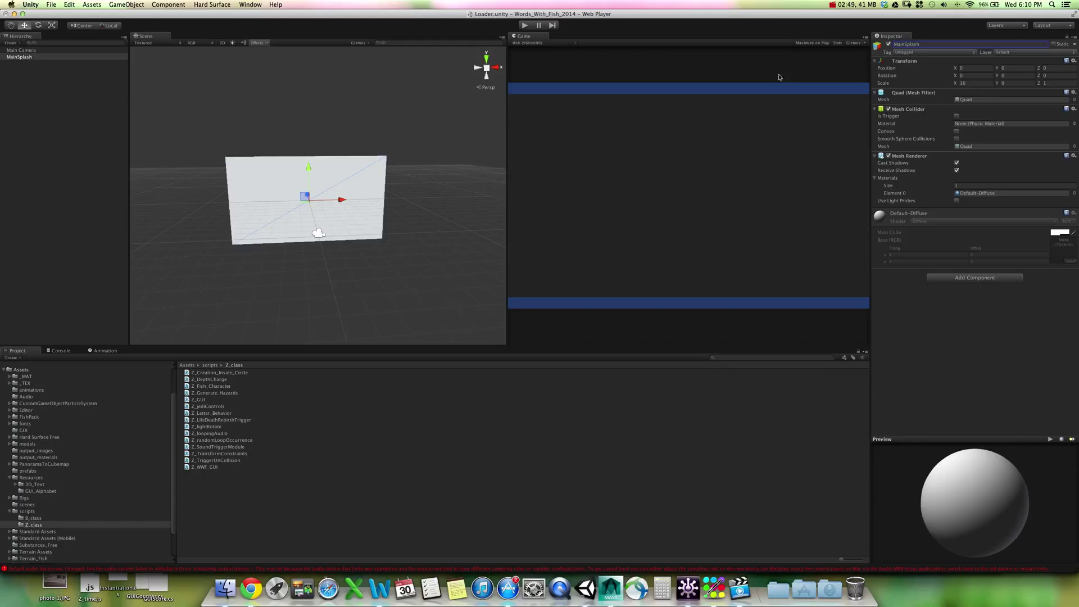
Set the MainSplash quad's Y scale to 10
left_click_drag(997, 83, 1025, 83)
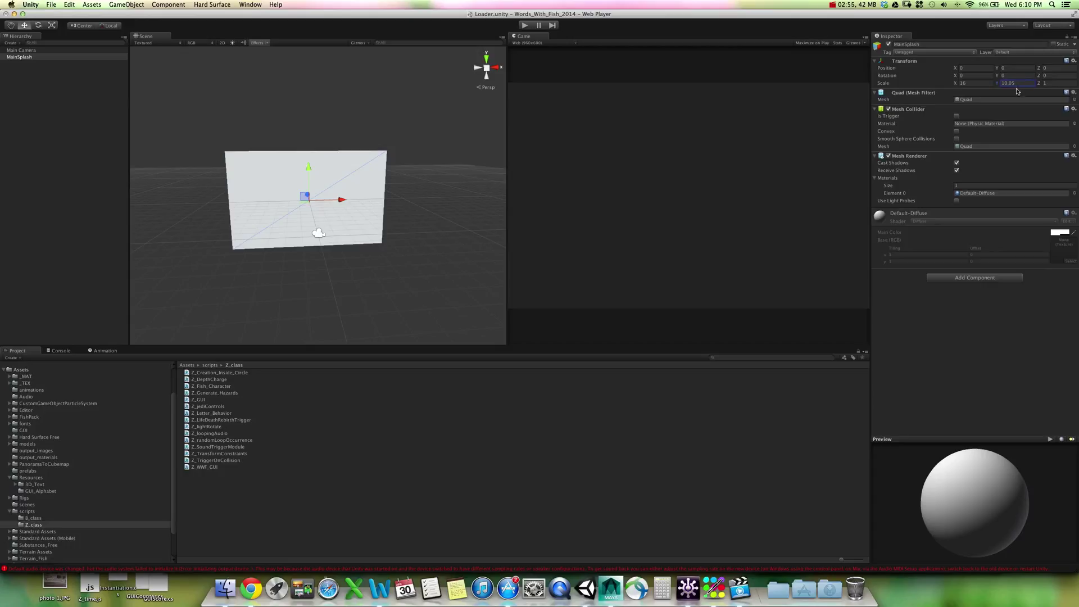
left_click(1022, 83)
key("BackSpace")
mouse_move(339, 212)
left_mouse_down("alt")
mouse_move(373, 174)
mouse_move(583, 188)
mouse_move(381, 233)
mouse_move(340, 225)
left_mouse_up("alt")
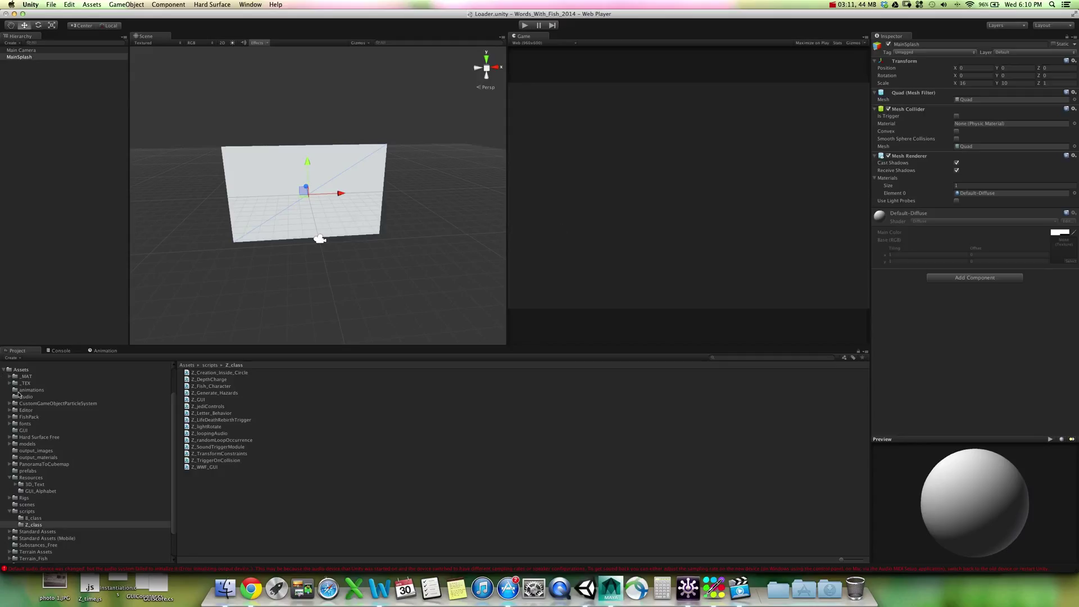
Create a new material named GUI_MAT in the _MAT folder
left_click(45, 376)
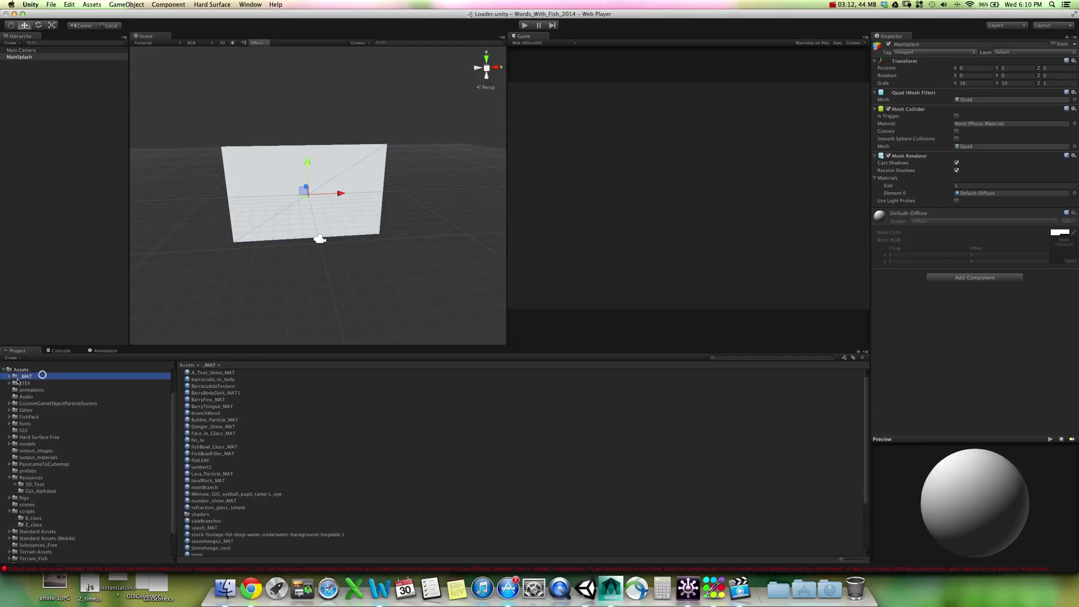
right_click(571, 425)
mouse_move(597, 429)
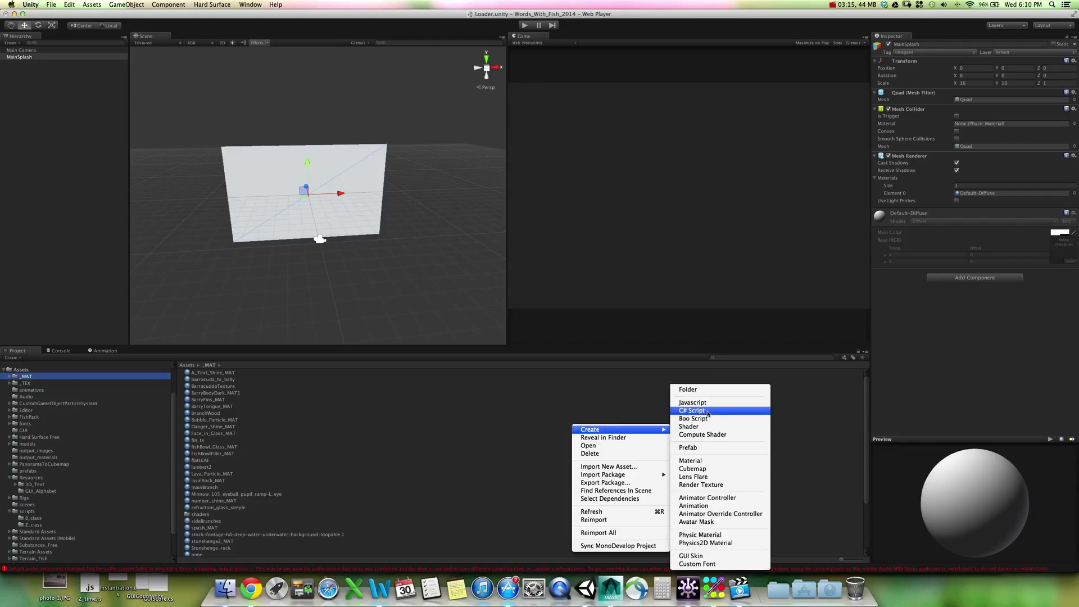
left_click(691, 460)
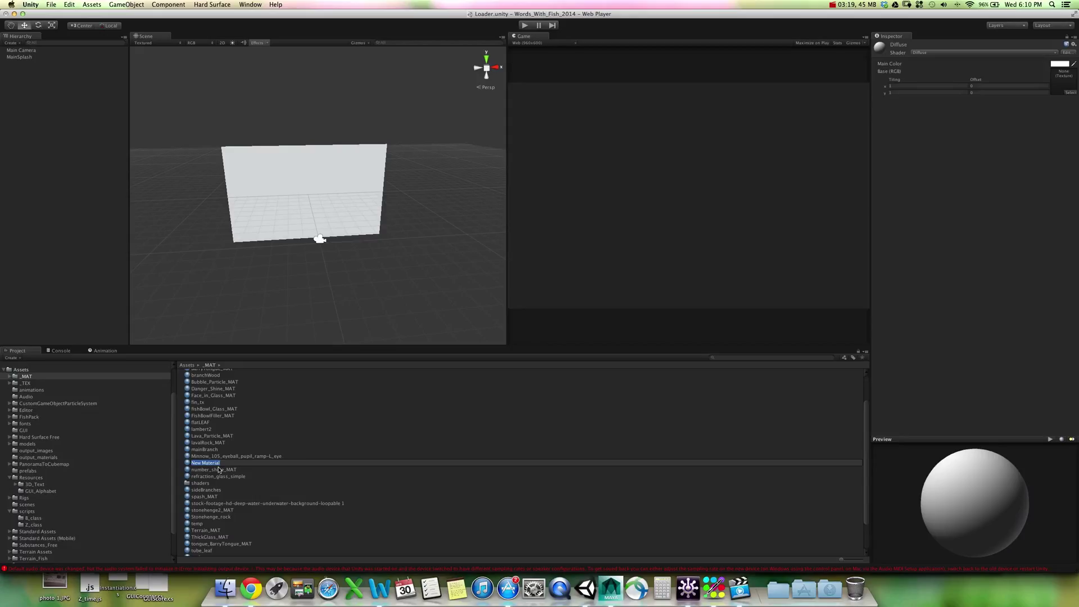
type("GUI_MAT")
key("Return")
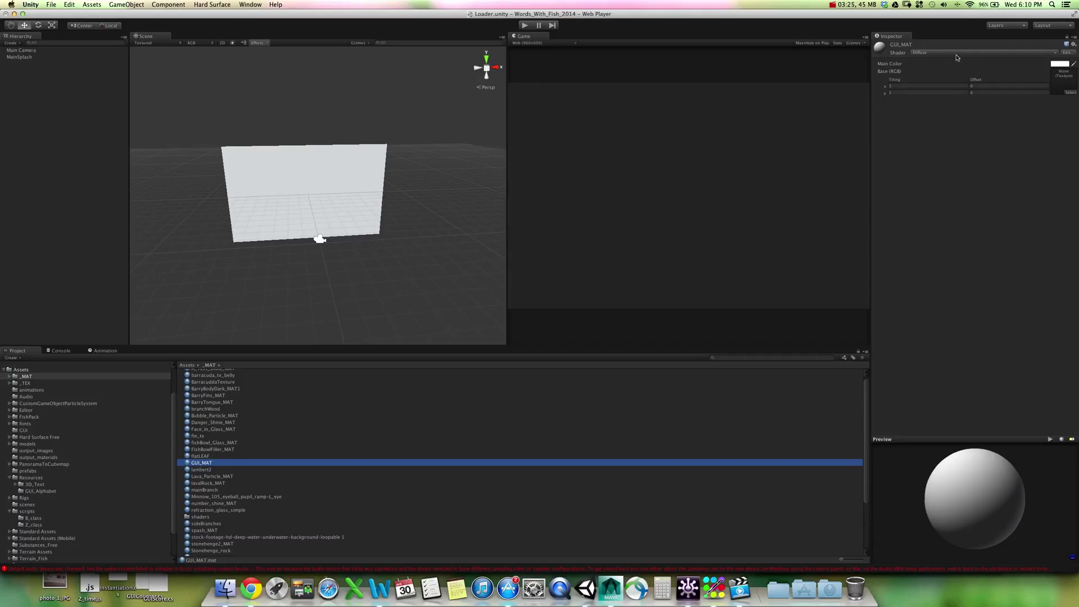
Try the VertexLit shader on GUI_MAT and return the material to Diffuse
left_click(1012, 53)
left_click(995, 121)
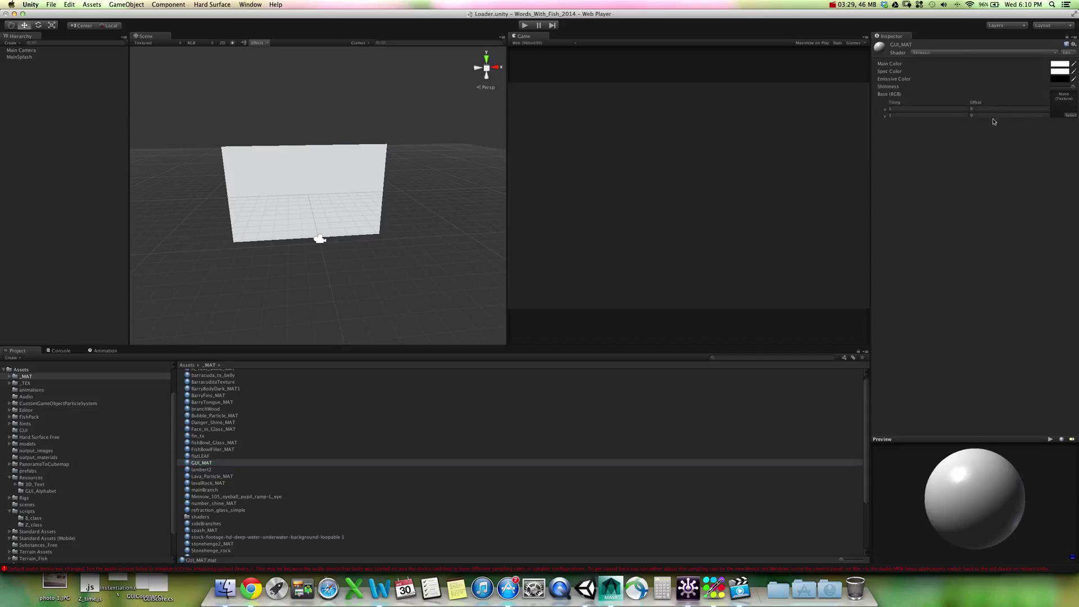
left_click(976, 53)
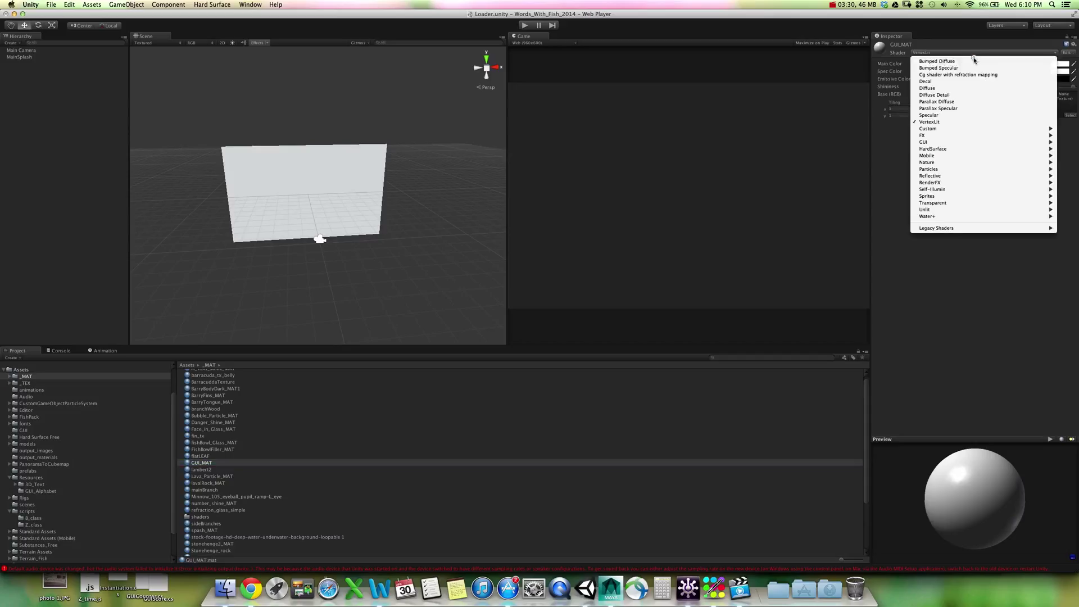
left_click(971, 88)
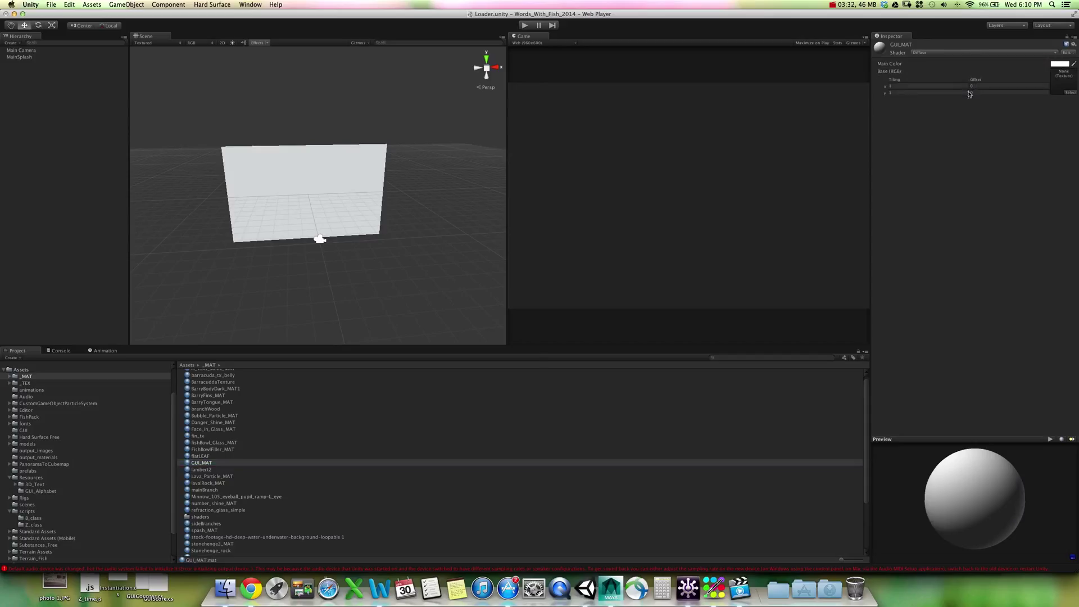
Assign the WWF_splash texture as GUI_MAT's base texture and apply the material to the MainSplash quad
left_click(1071, 94)
scroll(414, 144, "down", 10)
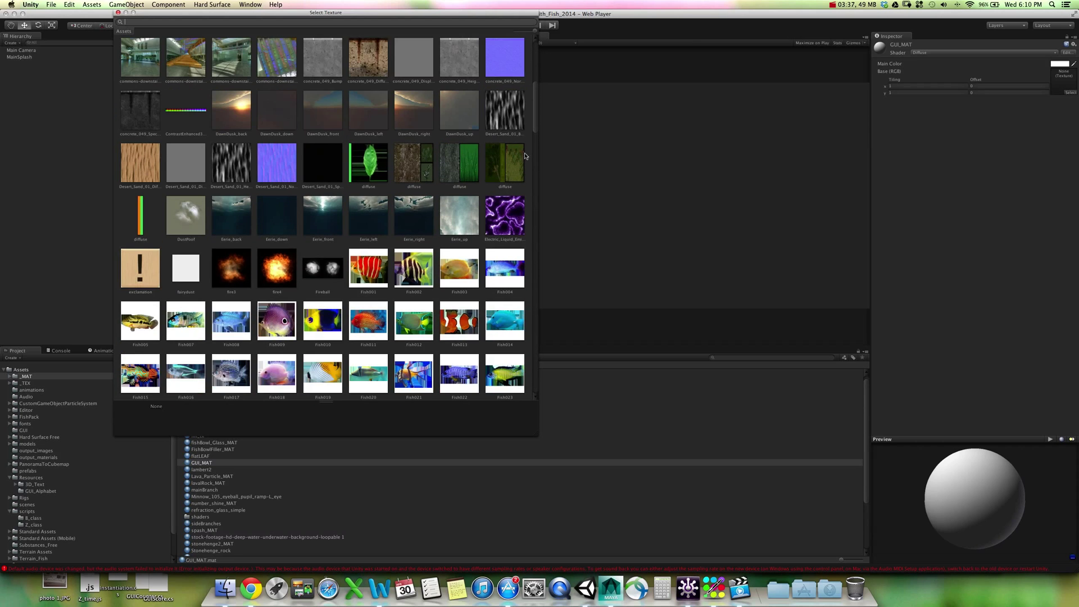
left_click_drag(535, 130, 526, 339)
scroll(526, 339, "down", 10)
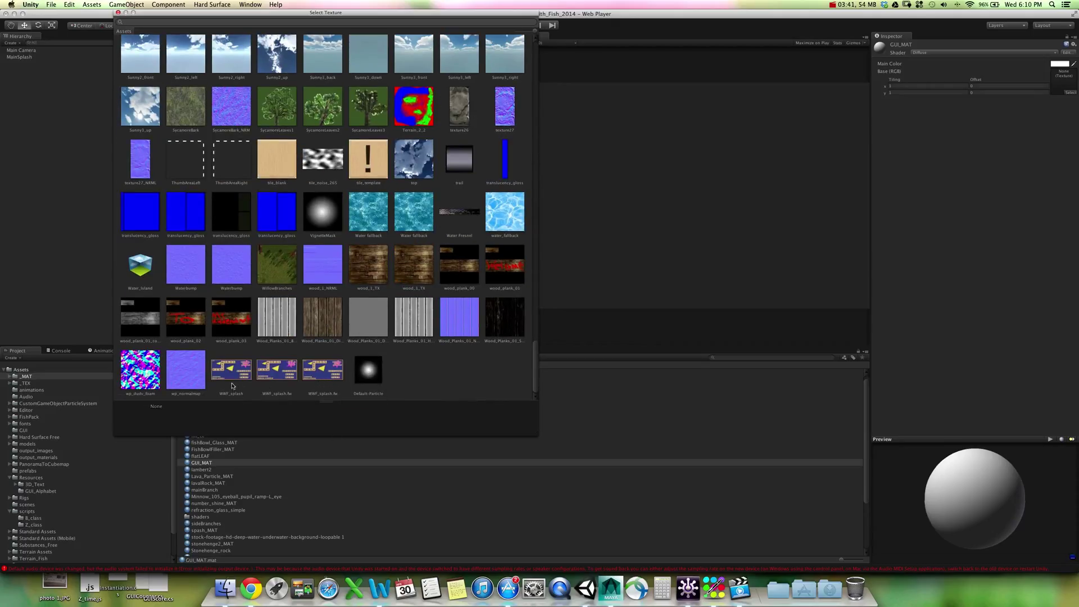
left_click(233, 375)
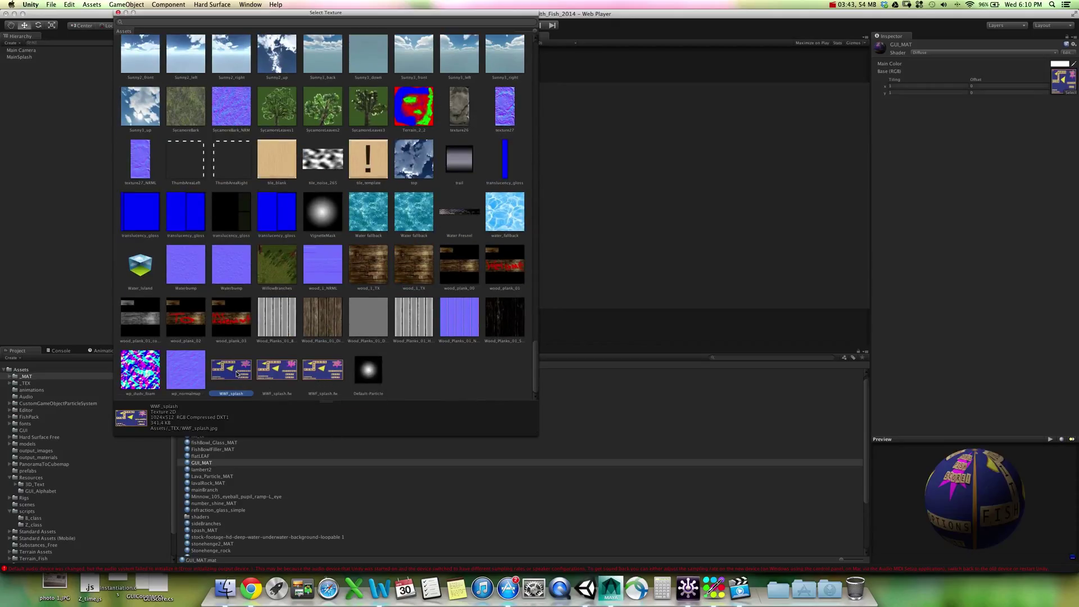
double_click(237, 372)
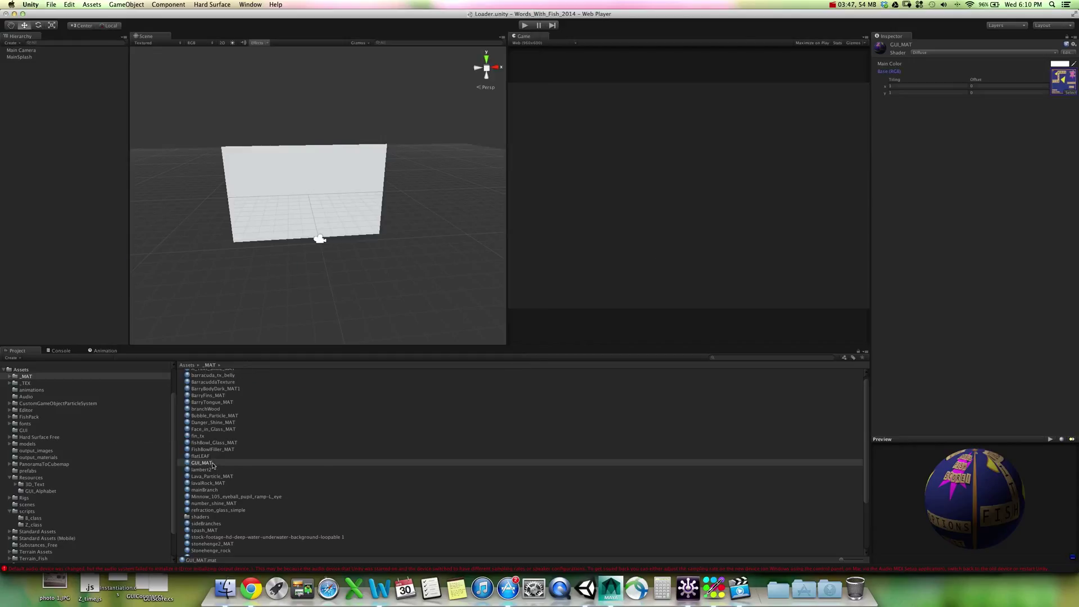
left_click_drag(214, 464, 279, 218)
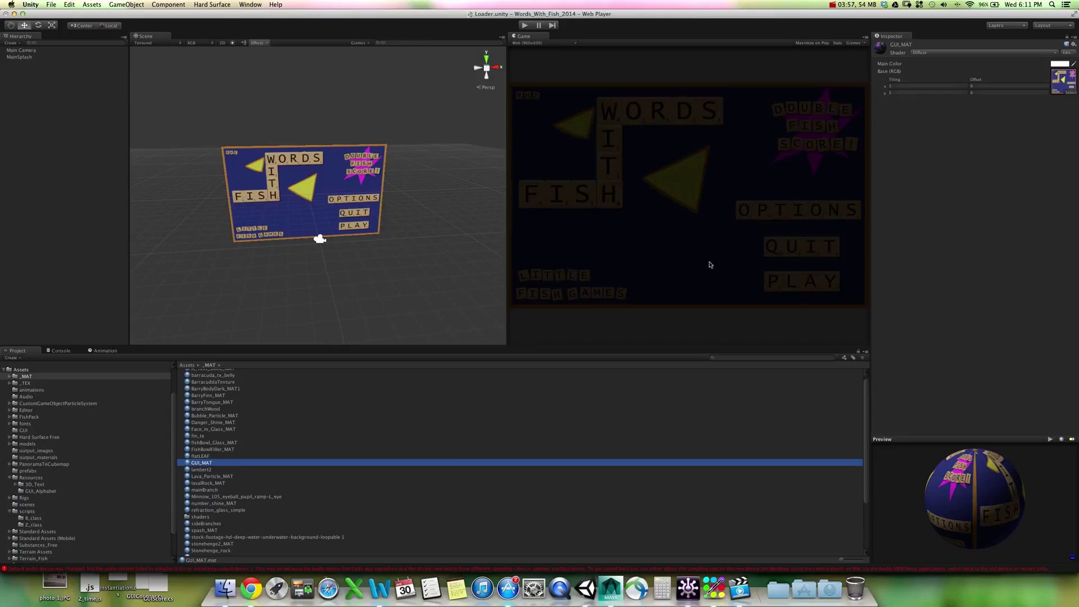
Set the scene's ambient light to pure white (255, 255, 255) in the Render Settings
left_click(69, 4)
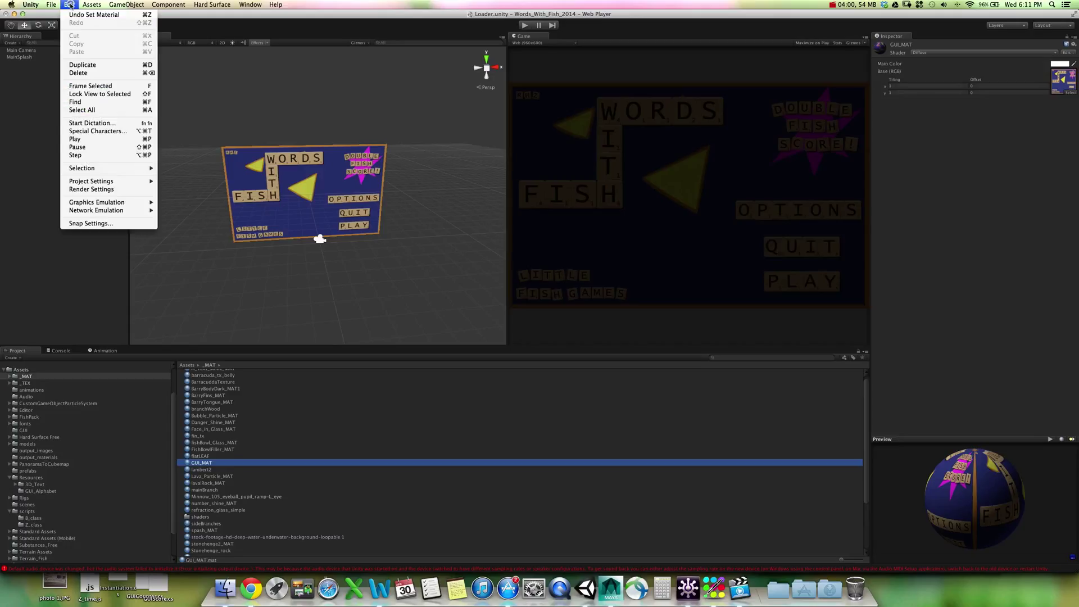
left_click(121, 191)
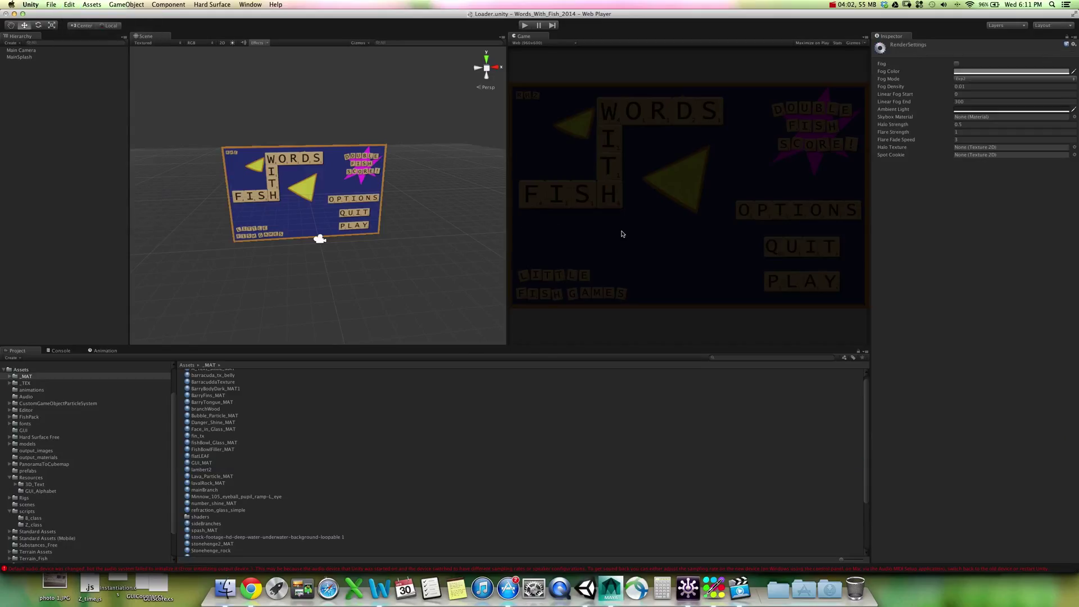
left_click(974, 111)
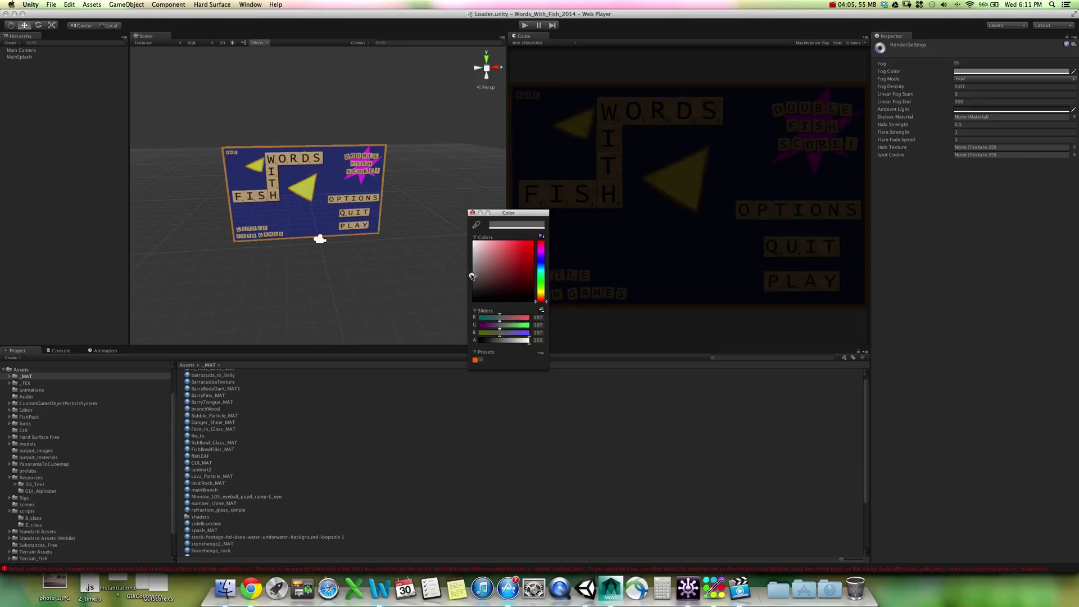
left_click_drag(472, 277, 458, 231)
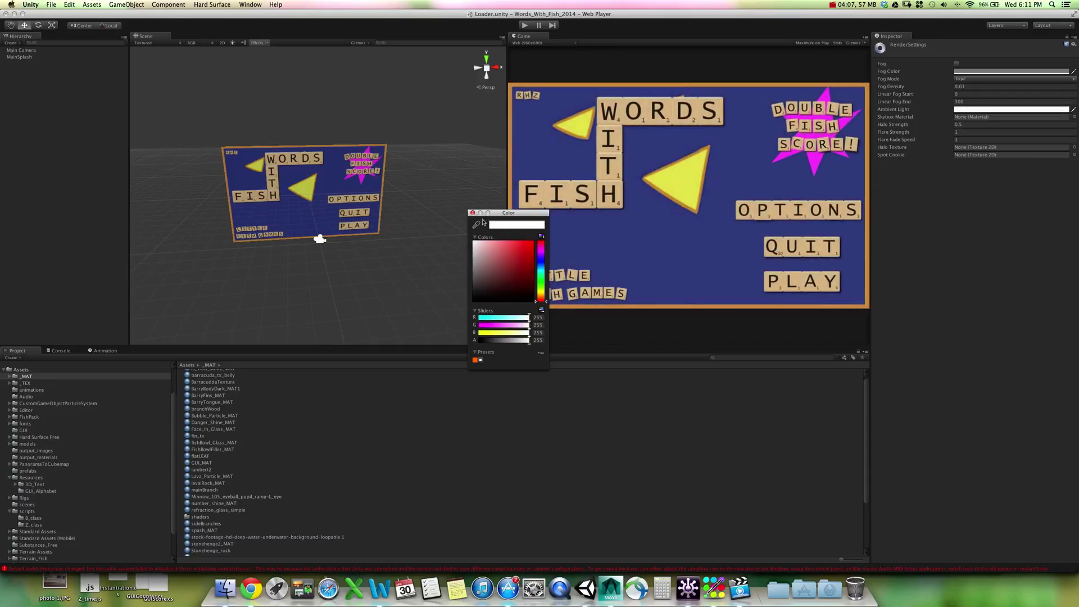
left_click(472, 212)
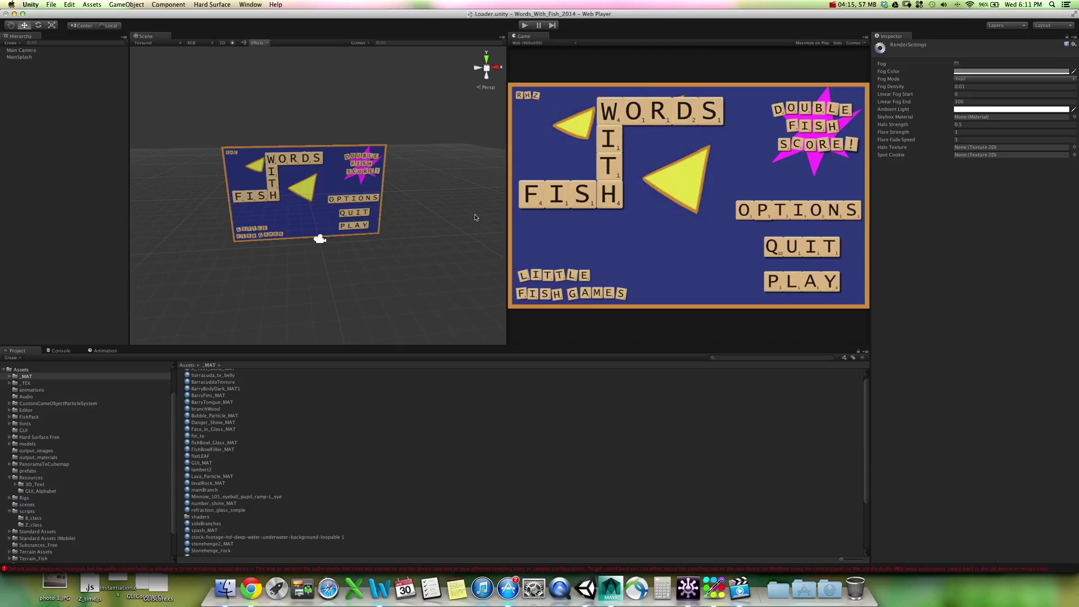
left_click(337, 219)
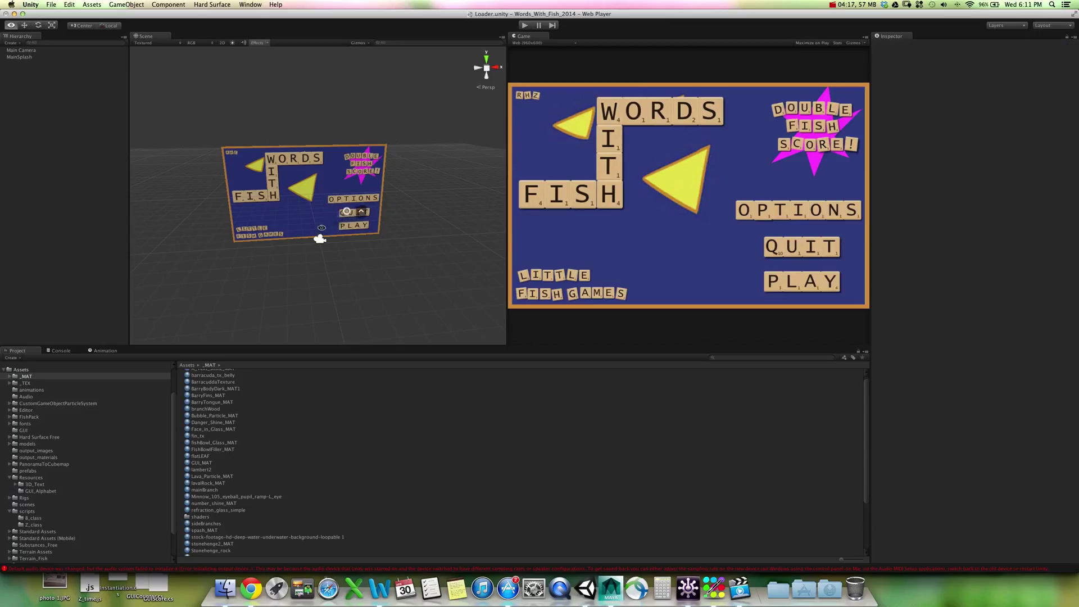
left_click_drag(339, 218, 378, 234, "alt")
left_click(323, 206)
left_click_drag(323, 206, 349, 209, "alt")
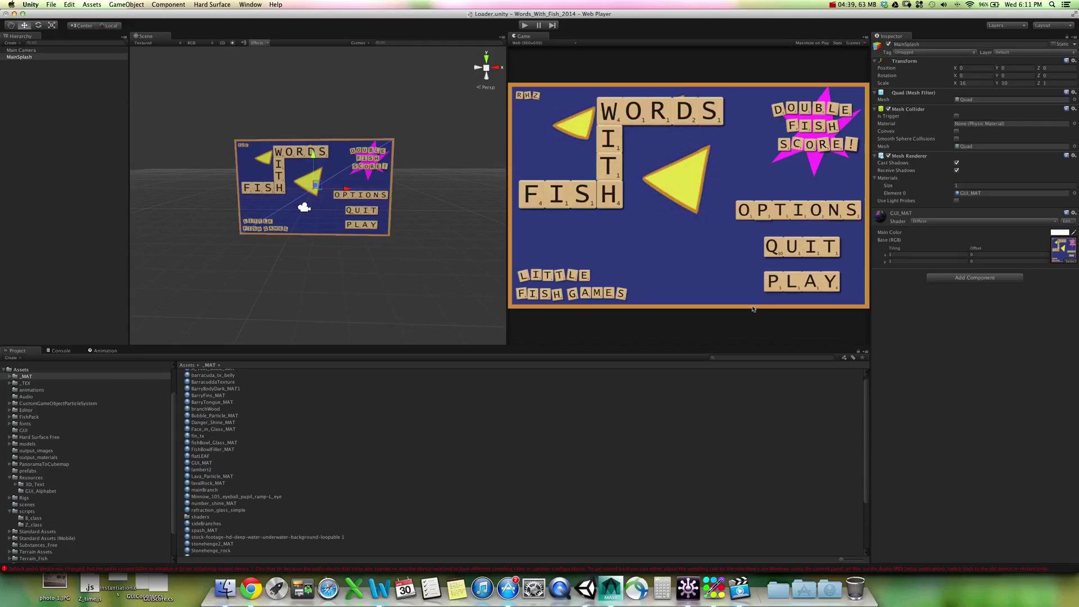
Open the Z_GUI script from the Z_class scripts folder in MonoDevelop
scroll(375, 473, "down", 5)
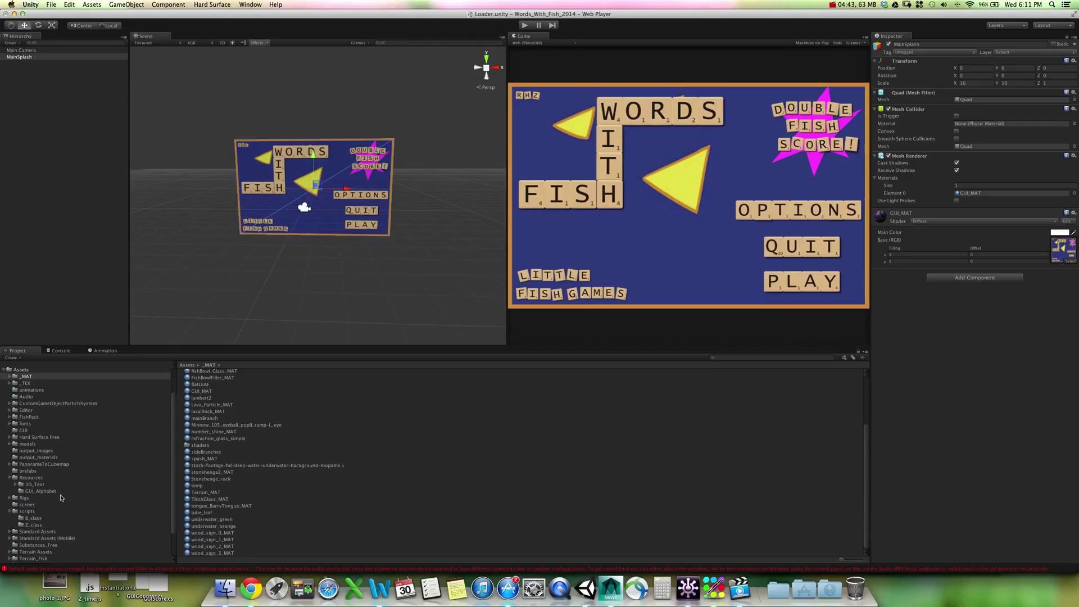
left_click(45, 524)
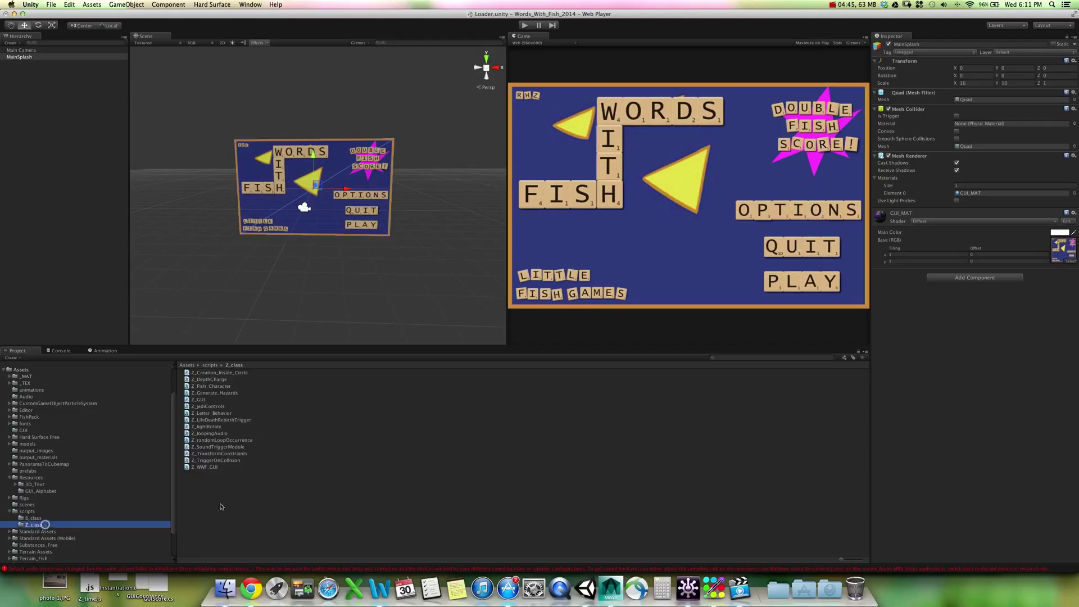
double_click(200, 400)
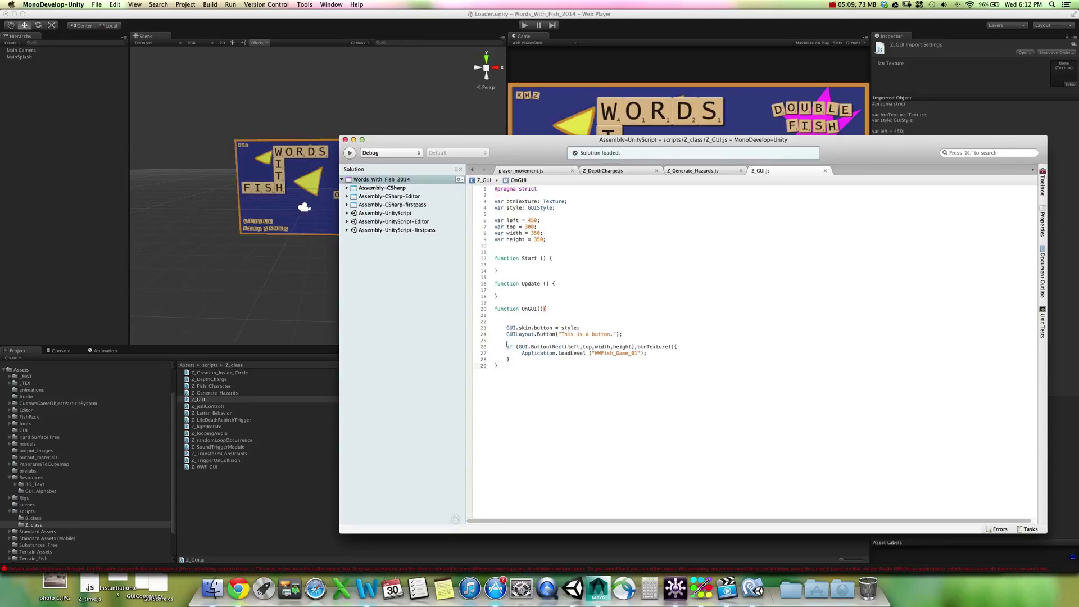
Review the left, top, width and height variable declarations in the Z_GUI script
left_click_drag(554, 240, 483, 221)
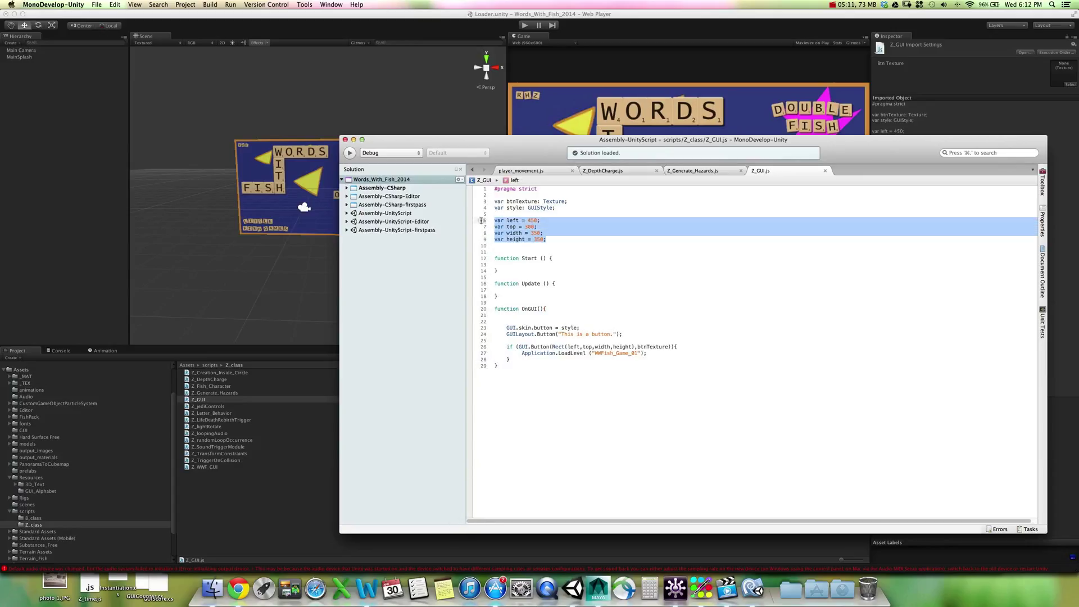
left_click(511, 221)
left_click(511, 227)
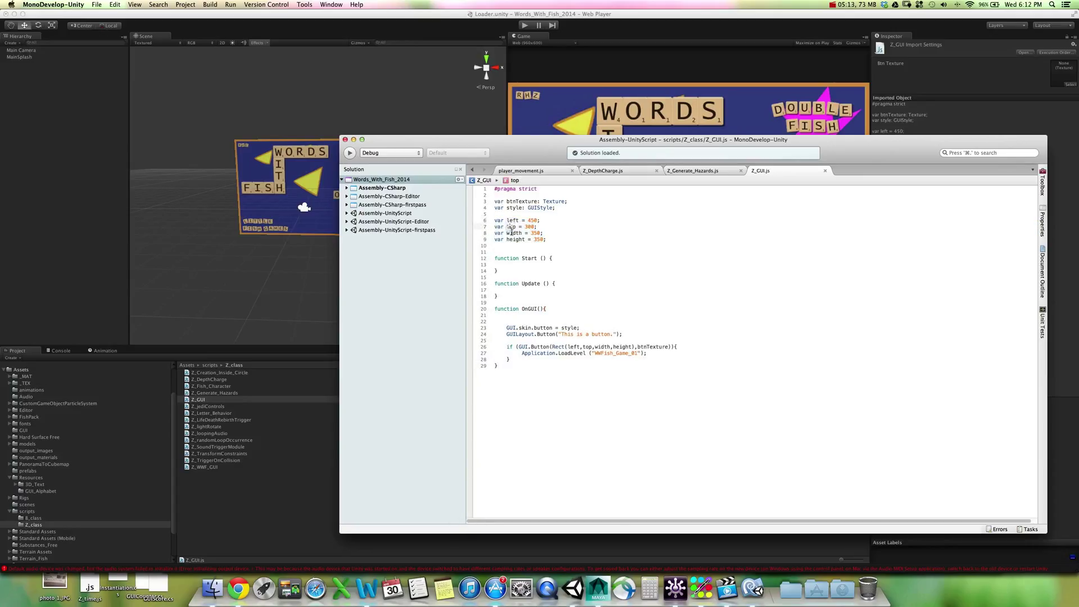
left_click(510, 233)
left_click(513, 240)
Remove the blank line between the style and left variable declarations
left_click(566, 203)
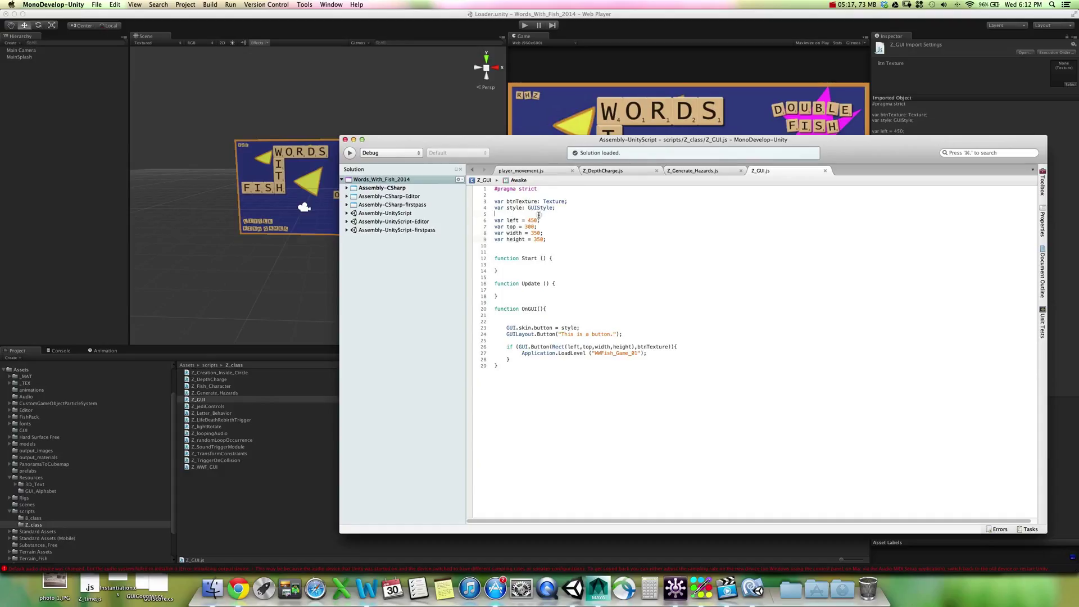
left_click(495, 221)
key("BackSpace")
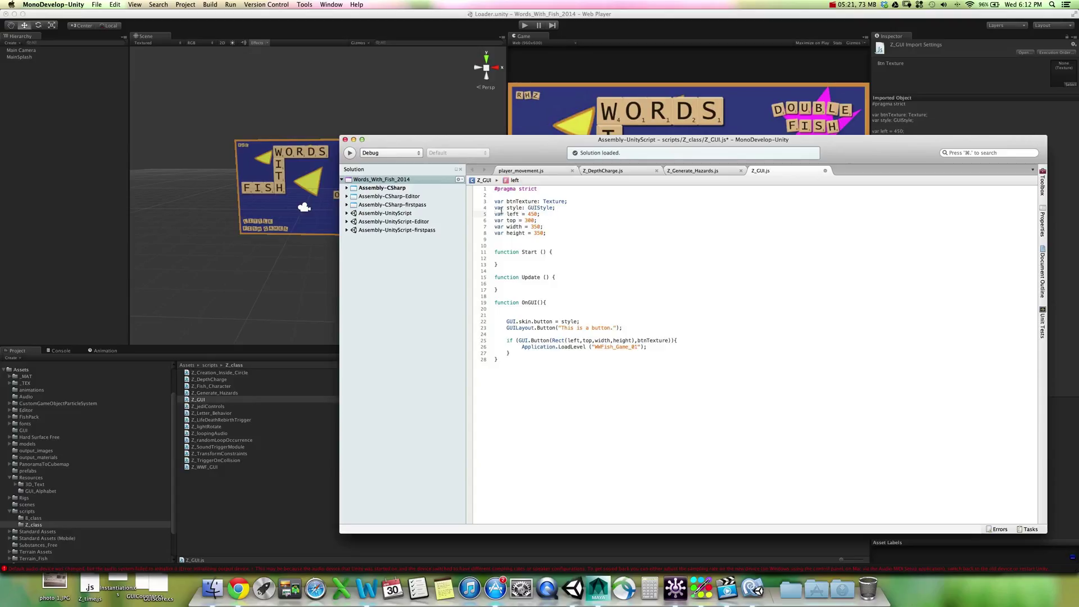
left_click_drag(495, 208, 558, 208)
left_click(567, 208)
Delete the empty Start and Update functions and a spare blank line above OnGUI
left_click_drag(902, 158, 853, 123)
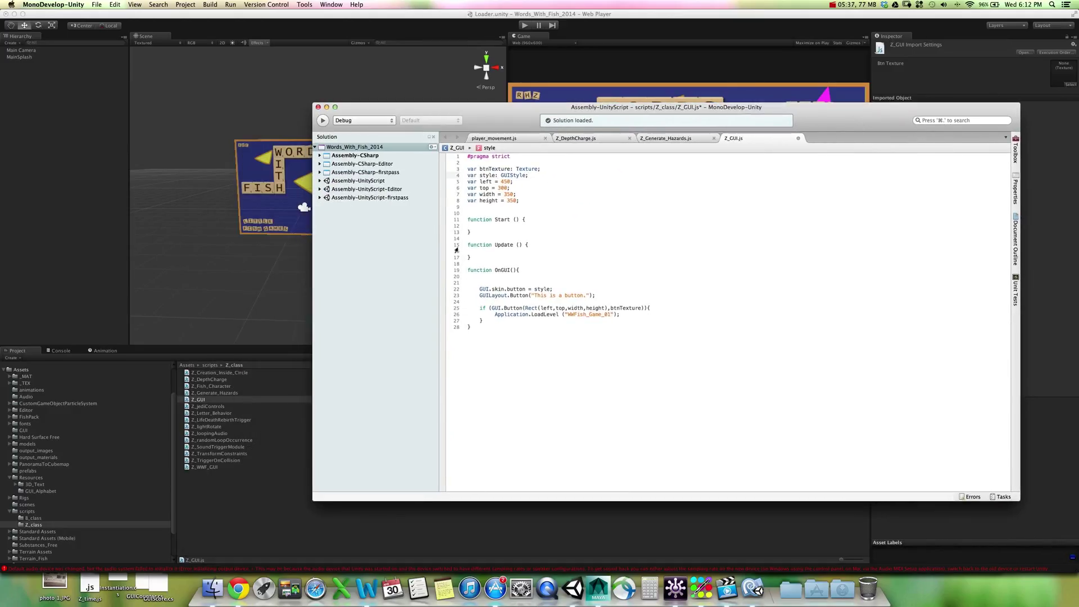
left_click_drag(481, 256, 467, 219)
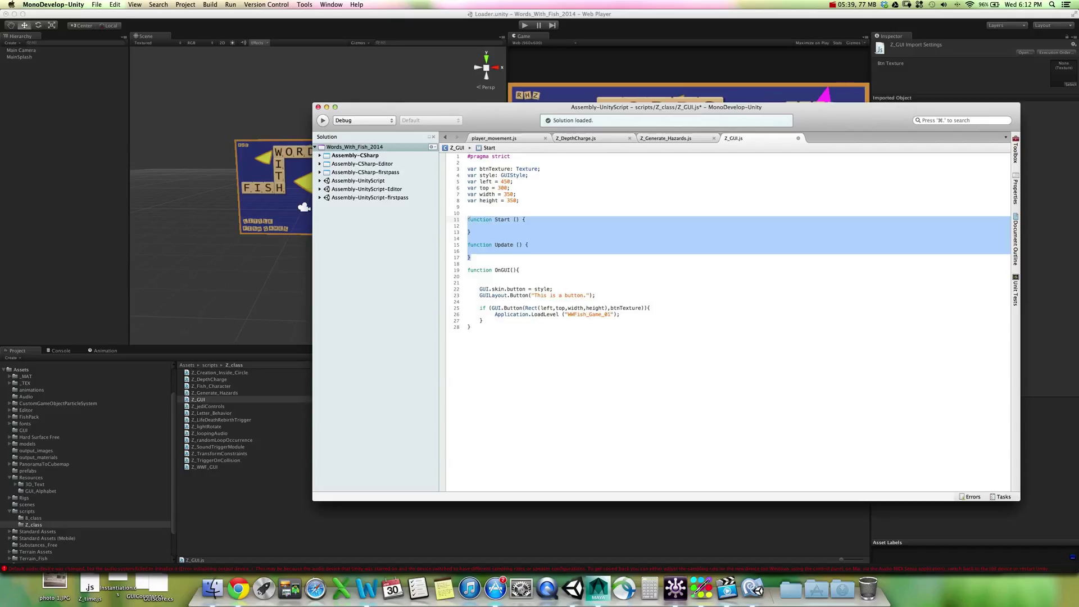
key("BackSpace")
key("BackSpace")
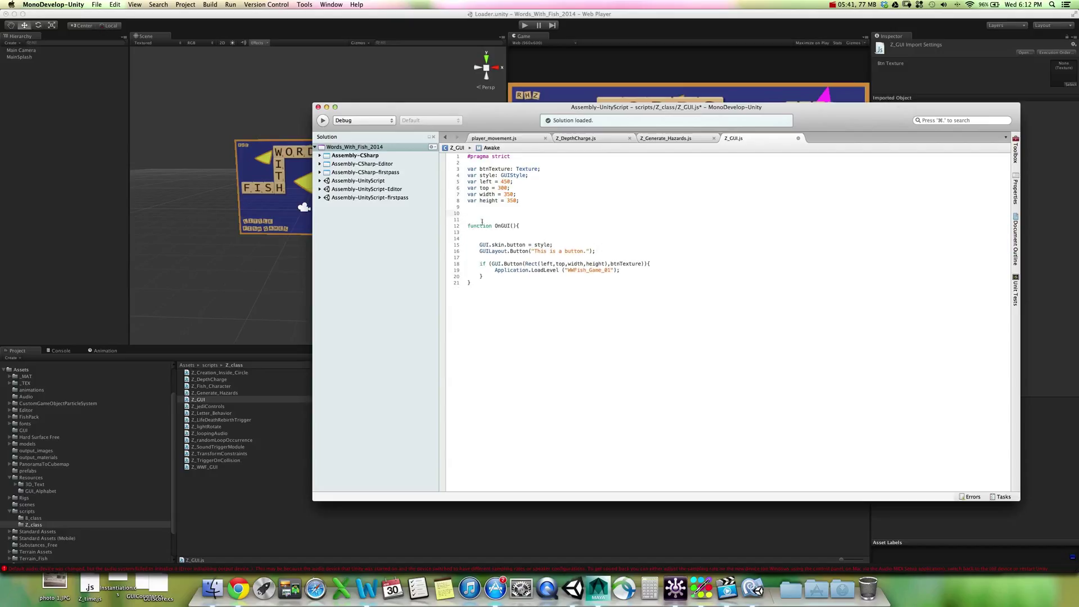
key("Delete")
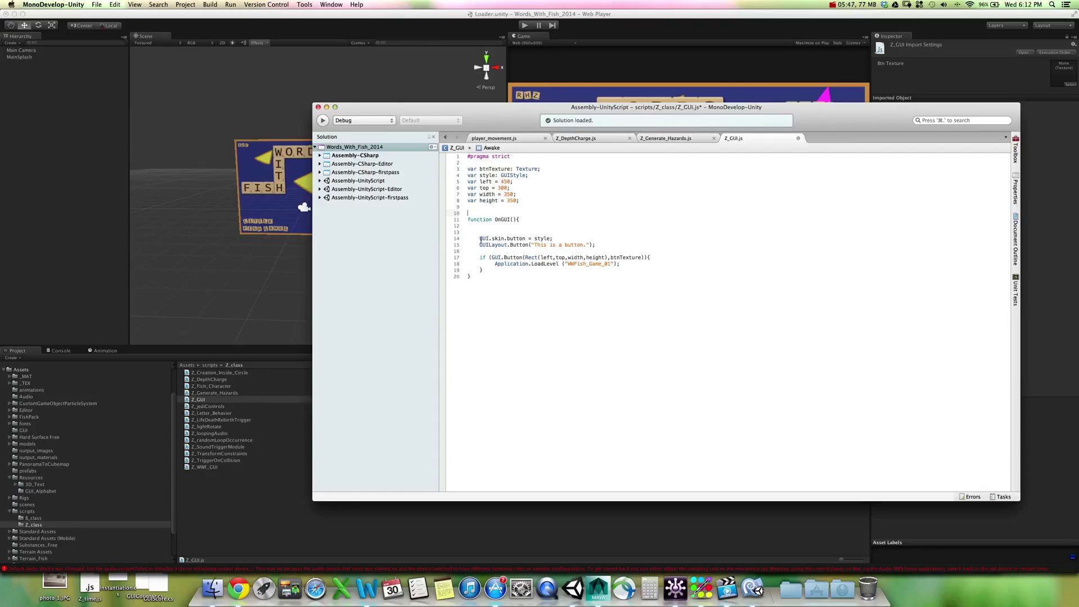
Review the GUI.skin.button and GUILayout.Button lines in OnGUI along with the style variable they relate to
left_click_drag(478, 239, 553, 239)
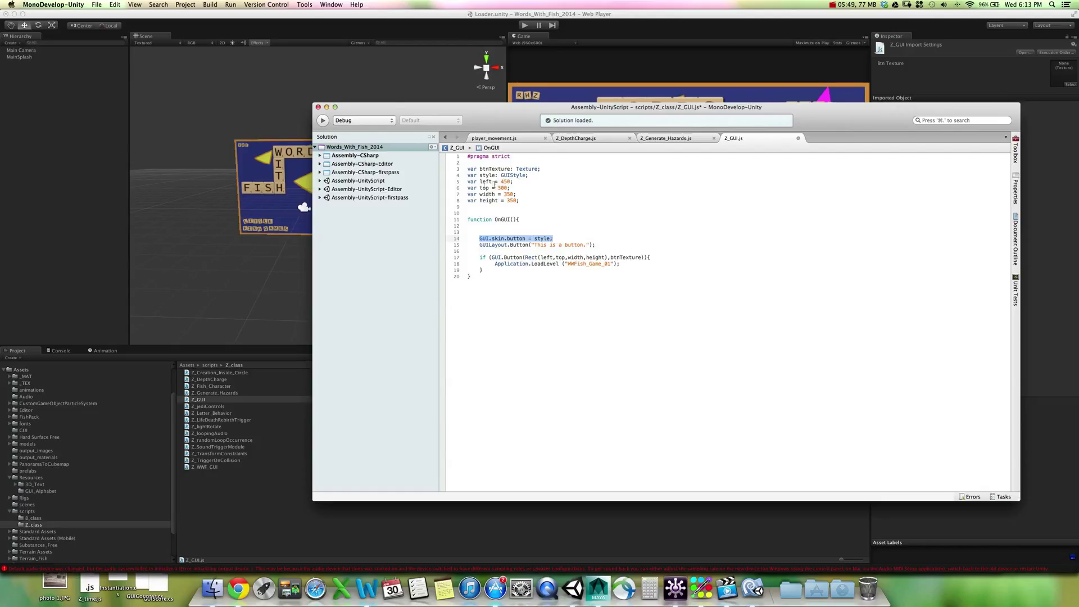
left_click(480, 176)
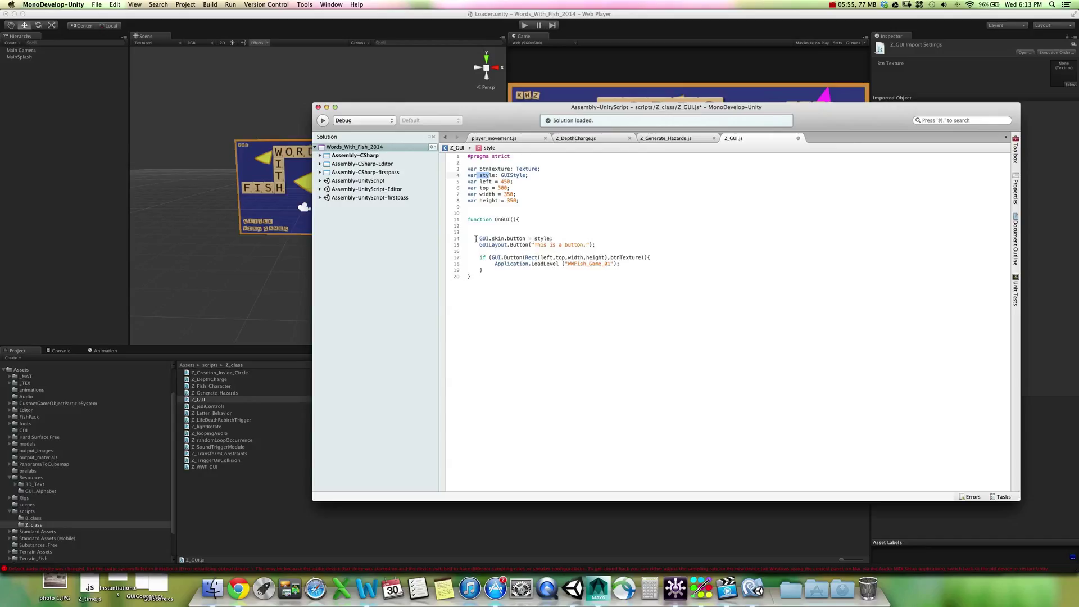
left_click_drag(481, 239, 600, 246)
left_click(554, 239)
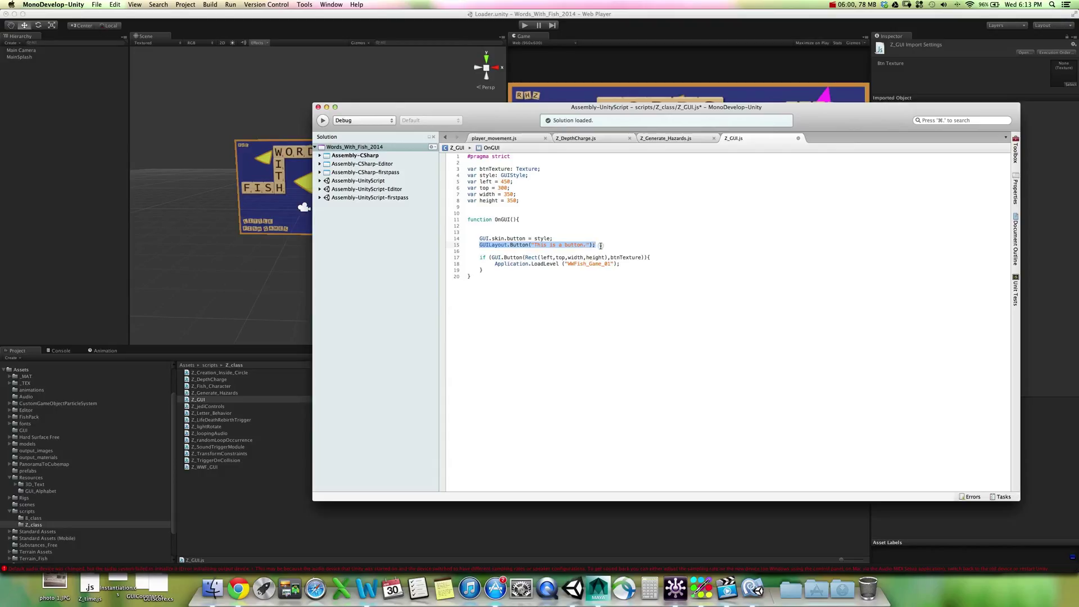
Delete the GUILayout.Button line in OnGUI and the blank lines between GUI.skin.button and the if statement
key("BackSpace")
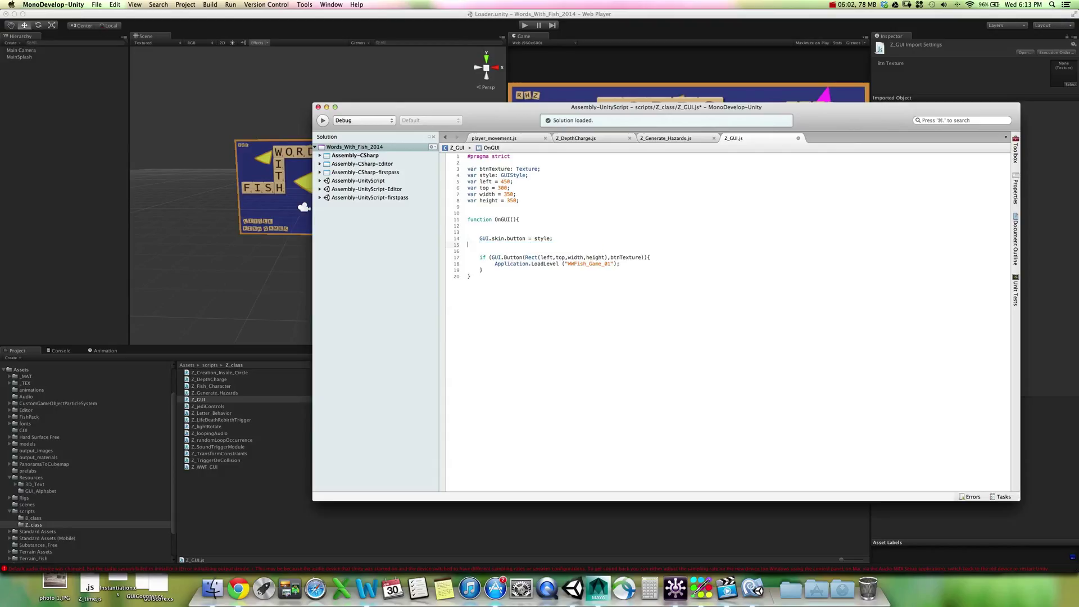
key("BackSpace")
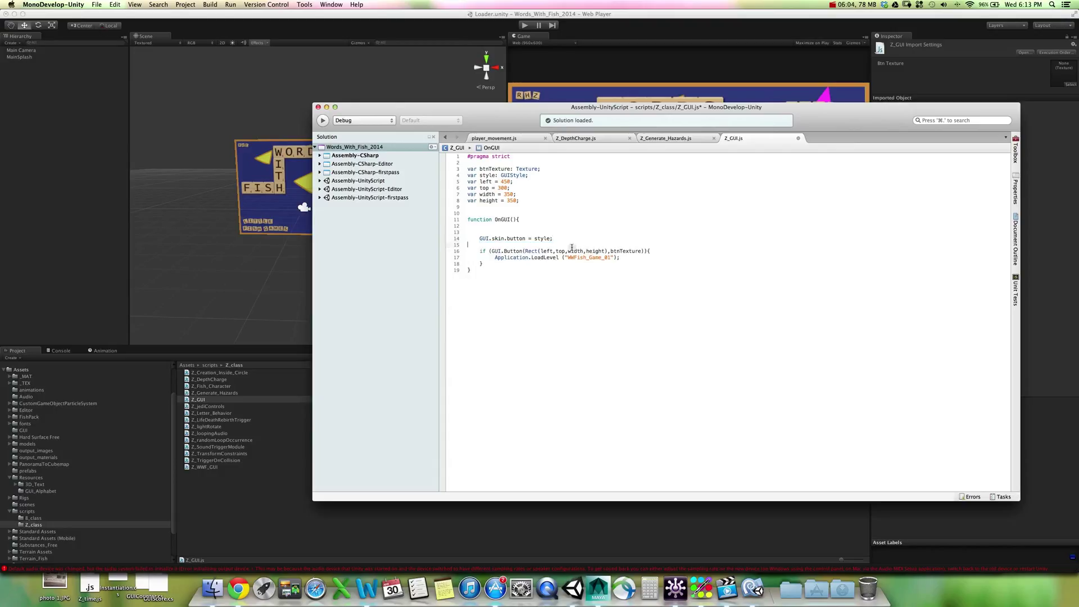
key("BackSpace")
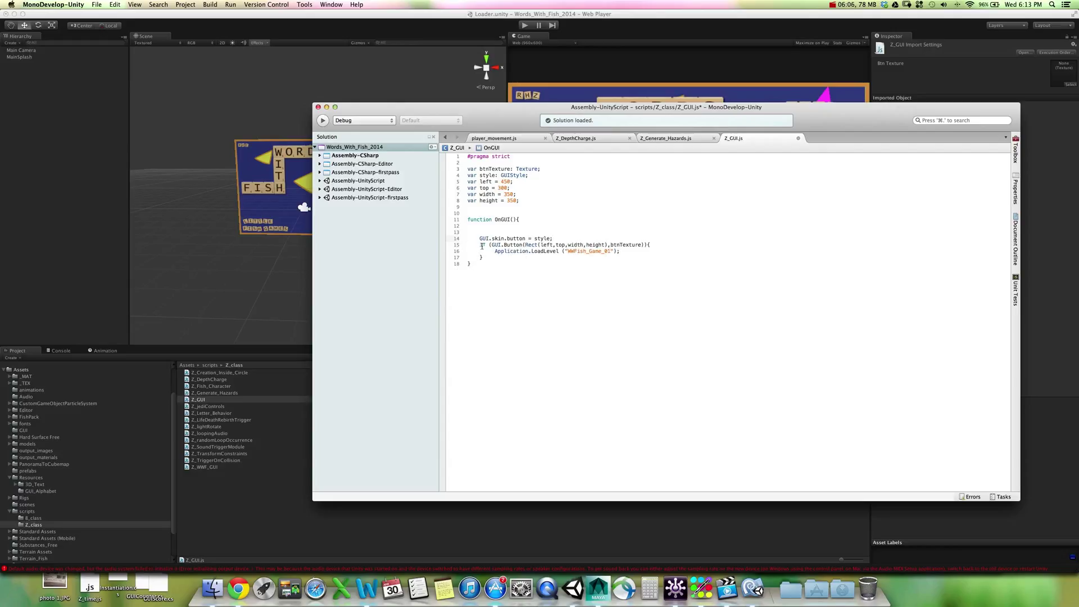
Review the if GUI.Button block in OnGUI and the Application.LoadLevel call inside it
left_click_drag(490, 260, 468, 246)
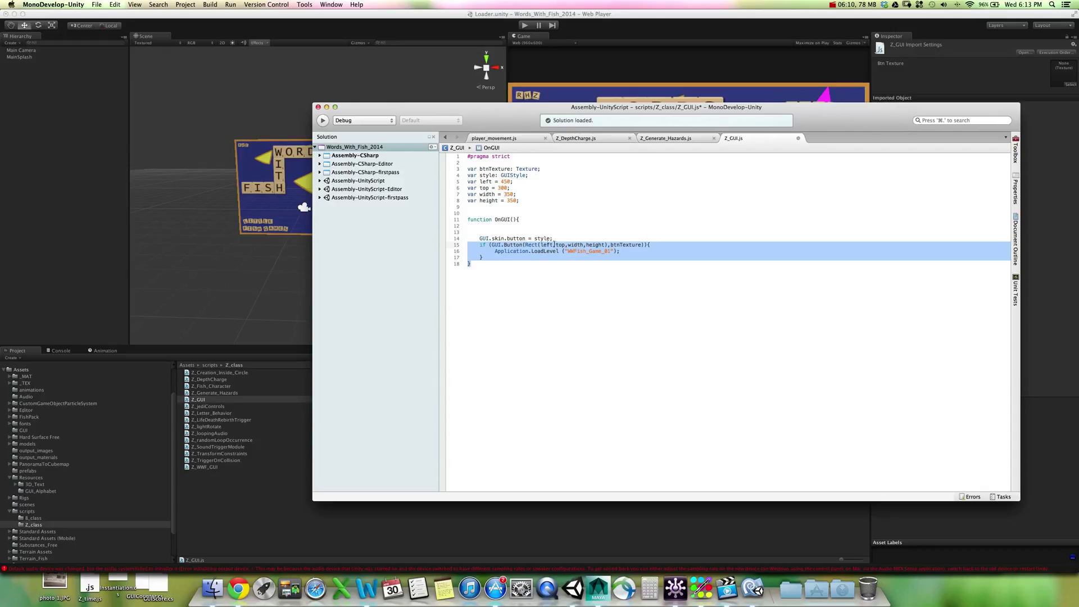
left_click(622, 245)
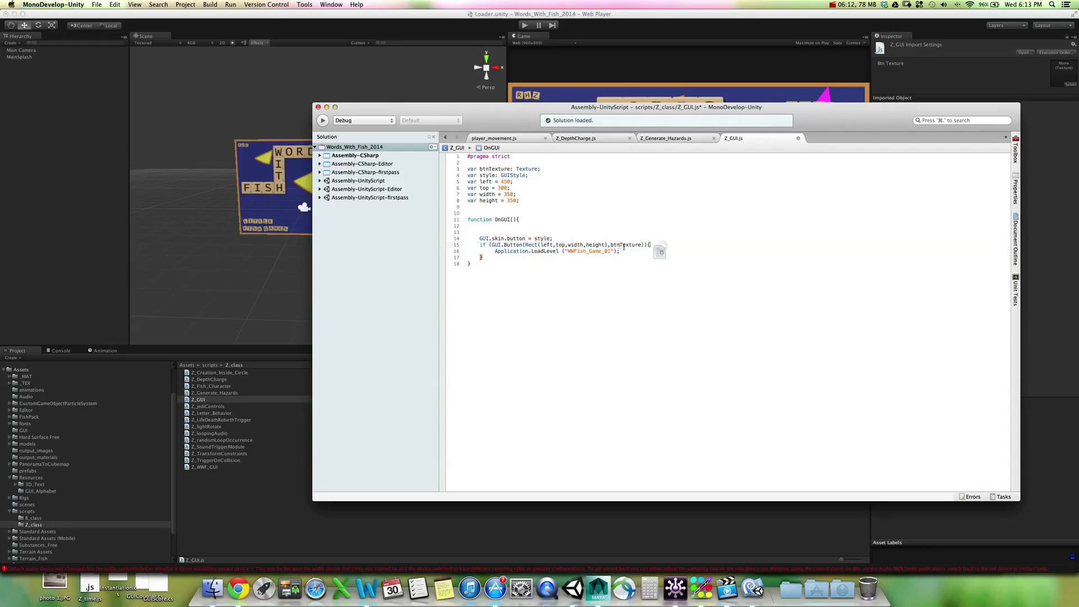
double_click(483, 245)
left_click_drag(495, 251, 605, 255)
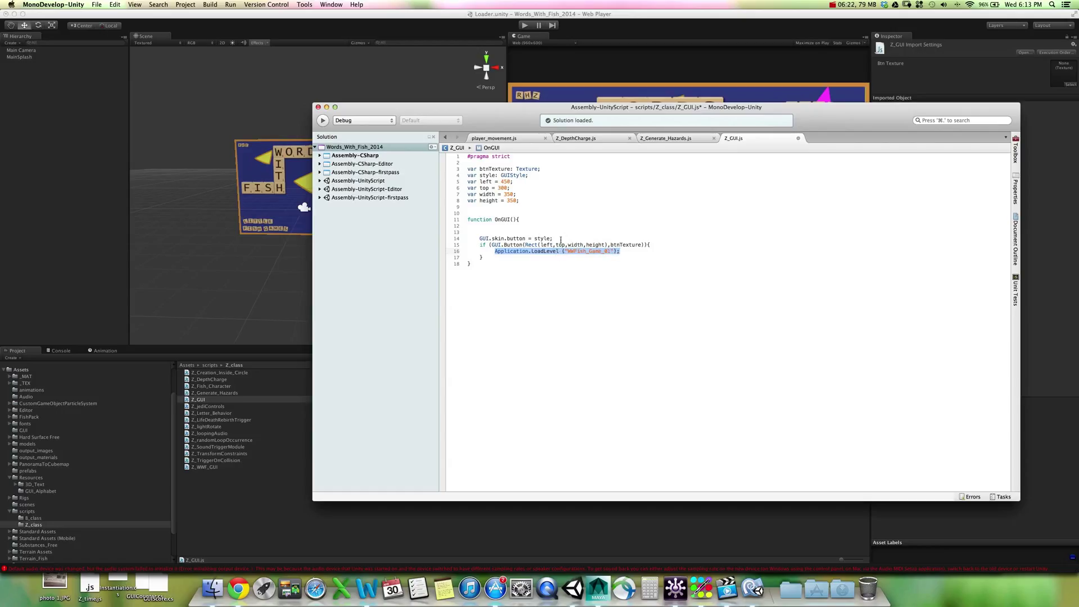
Switch to Unity and exclude the WWFish_Load and WWFish_Game_01 scenes from the build in Build Settings
left_click(607, 25)
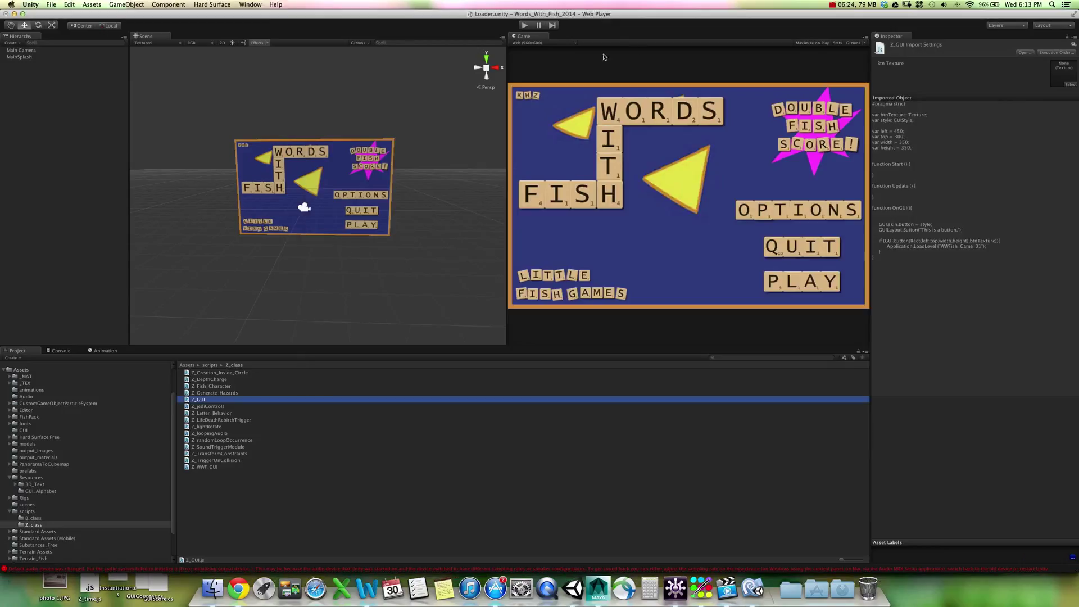
left_click(50, 4)
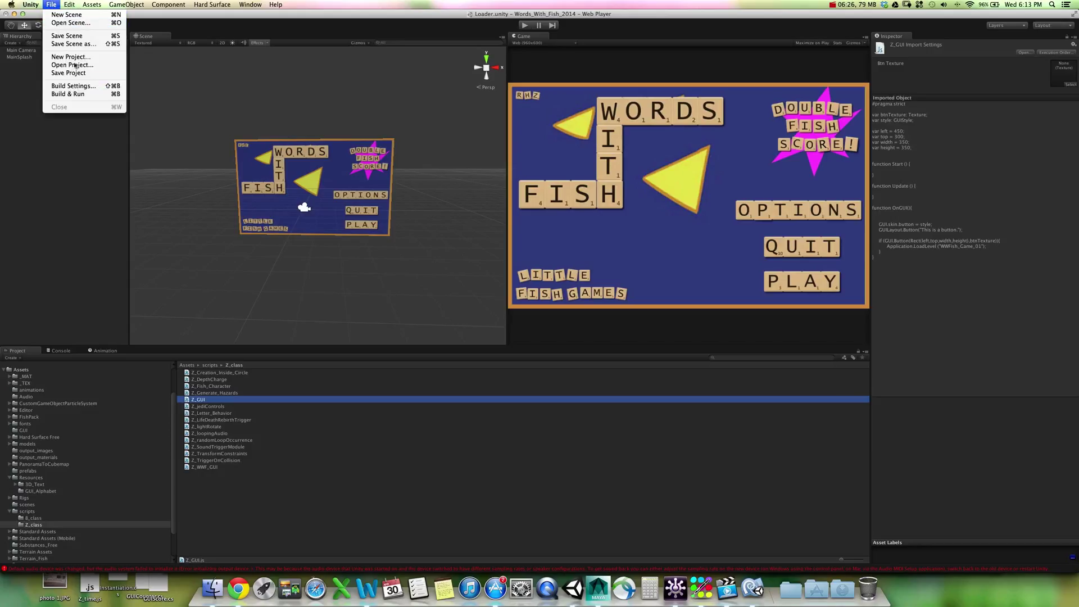
left_click(73, 86)
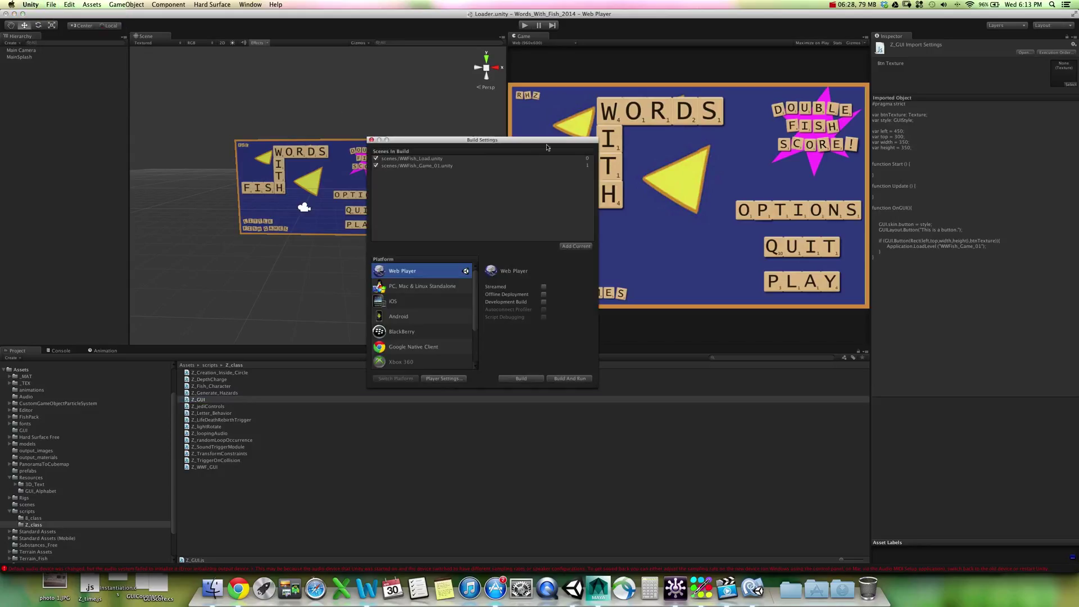
left_click(419, 166)
left_click(429, 159)
left_click(376, 159)
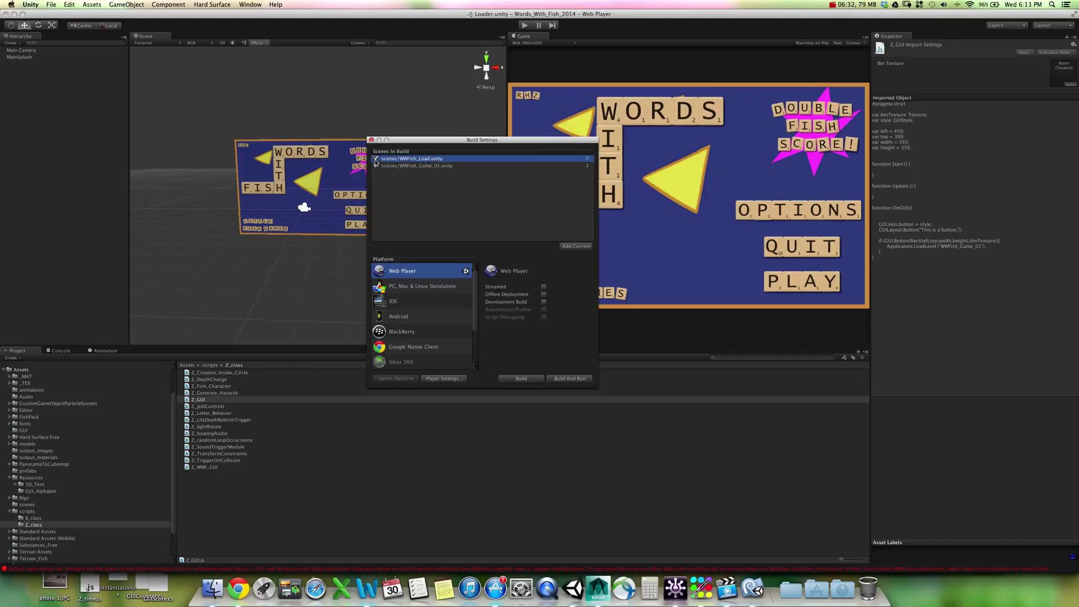
left_click(377, 165)
left_click(443, 166)
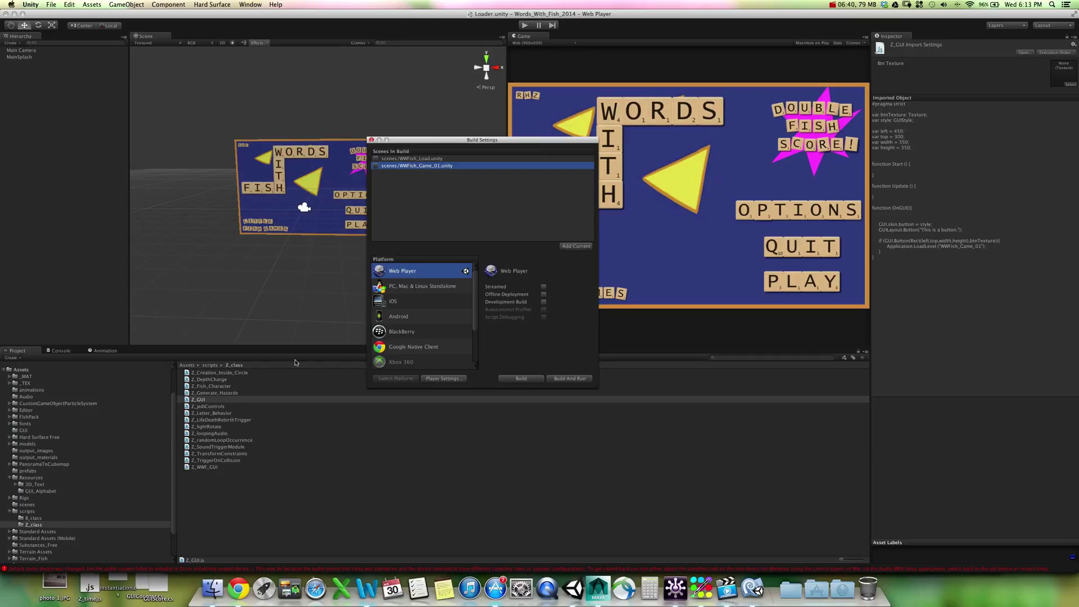
Add the Loader scene from the scenes folder to the build and include WWFish_Game_01 again
left_click(30, 504)
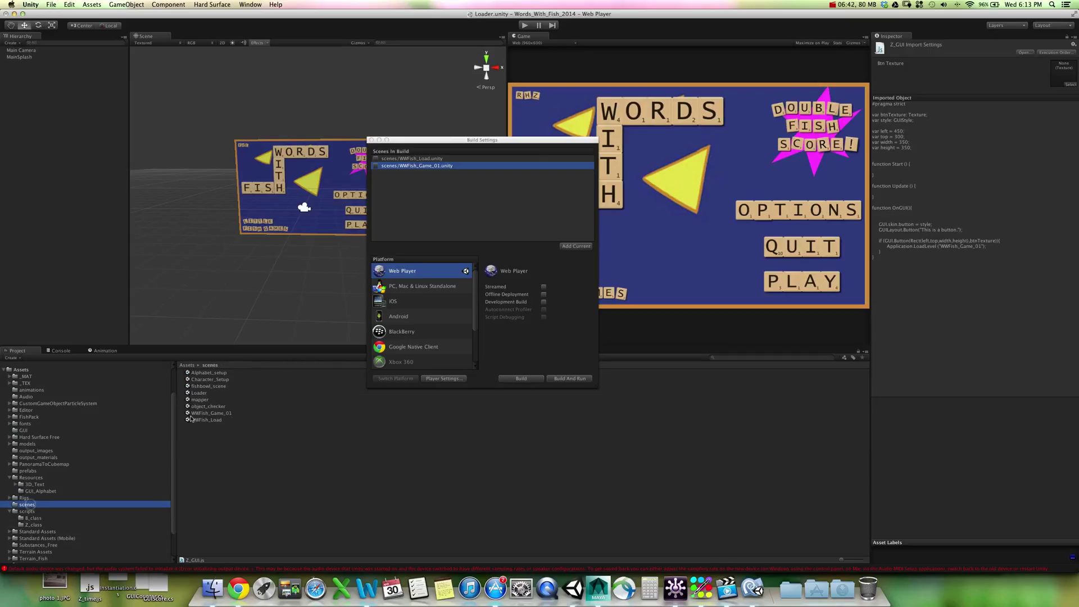
left_click(201, 394)
left_click_drag(200, 393, 425, 203)
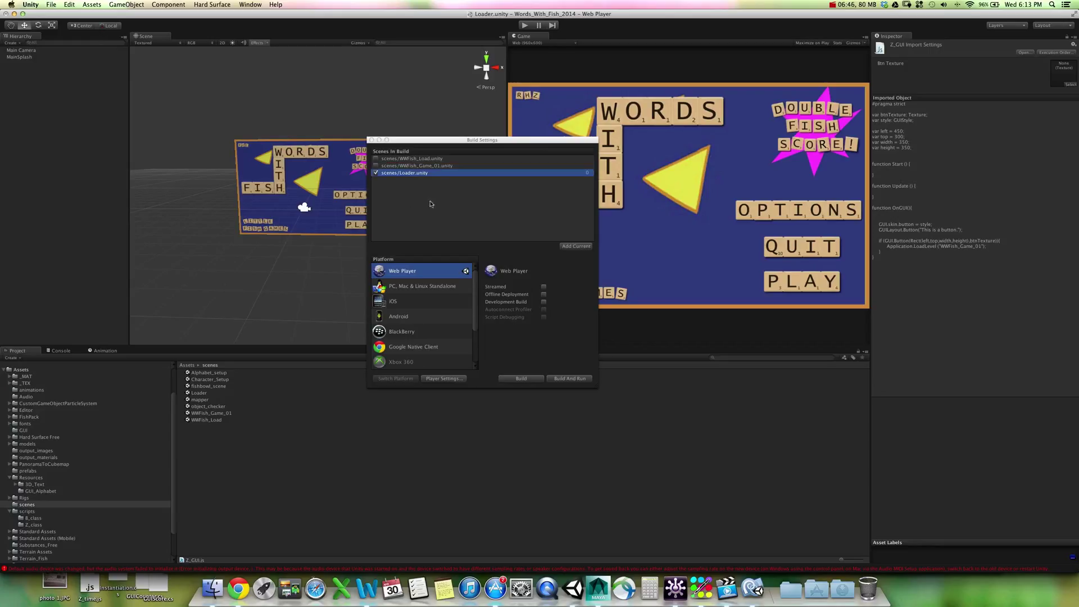
left_click(376, 166)
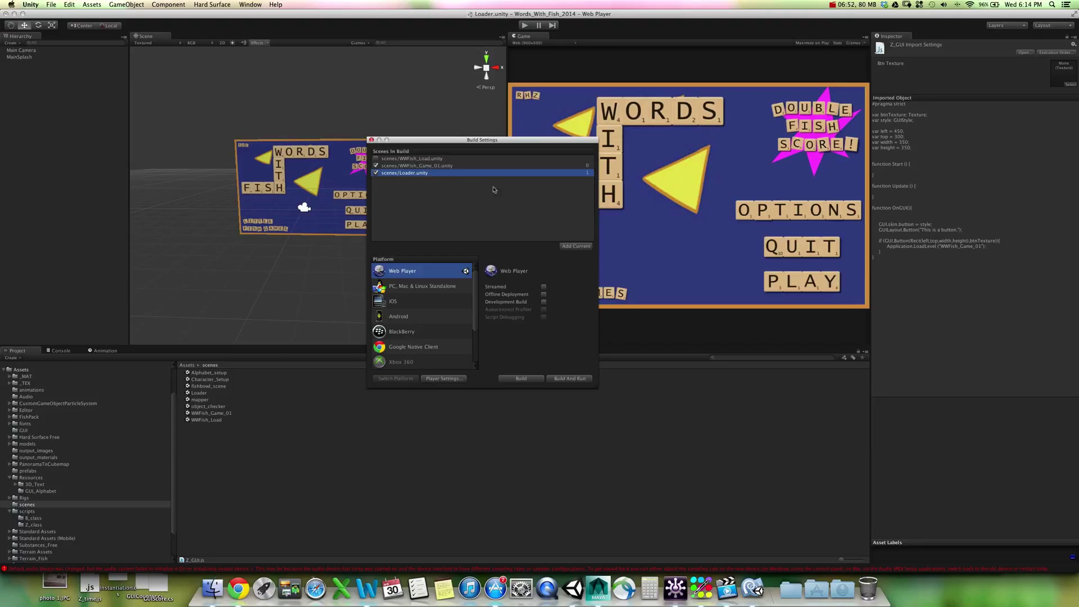
left_click_drag(410, 169, 412, 172)
left_click(413, 166)
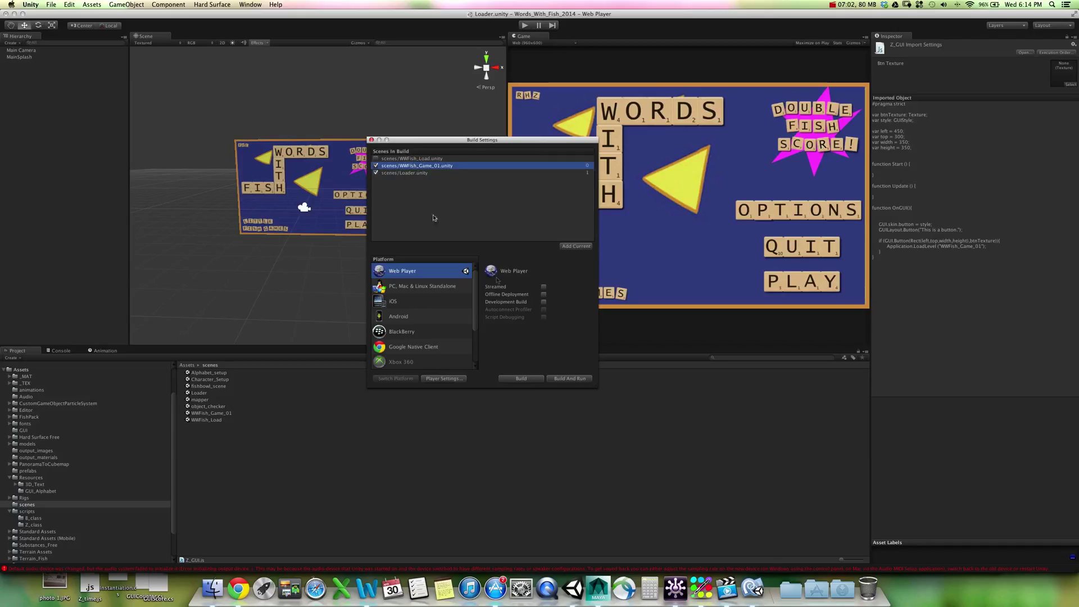
Compare the level name in Z_GUI's Application.LoadLevel call in MonoDevelop with the scenes listed in Unity's Build Settings, and close Build Settings
left_click(753, 588)
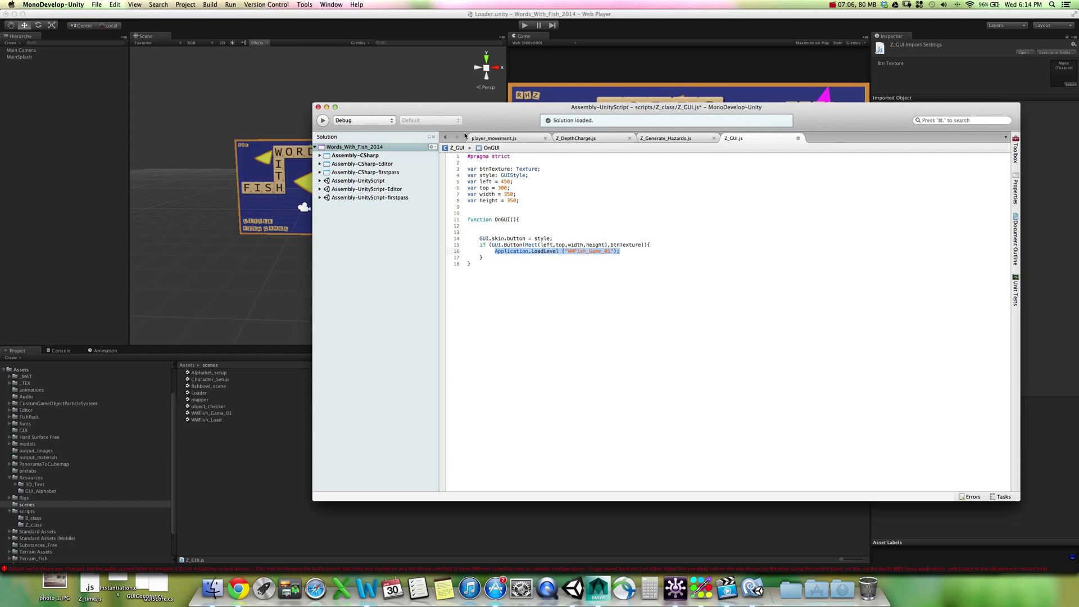
left_click_drag(486, 120, 414, 192)
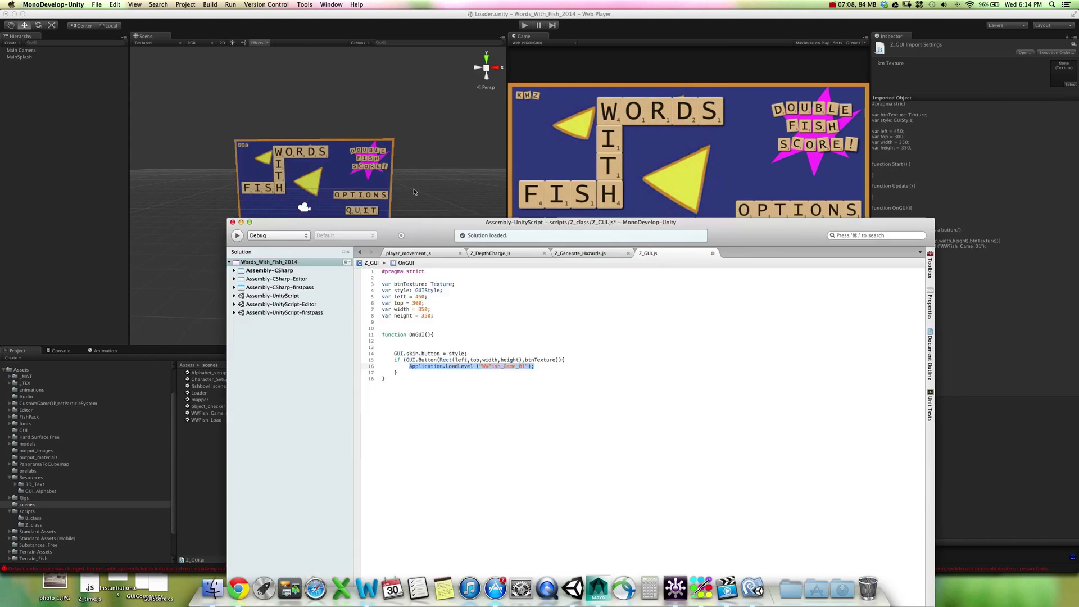
left_click(441, 540)
key("super+shift+b")
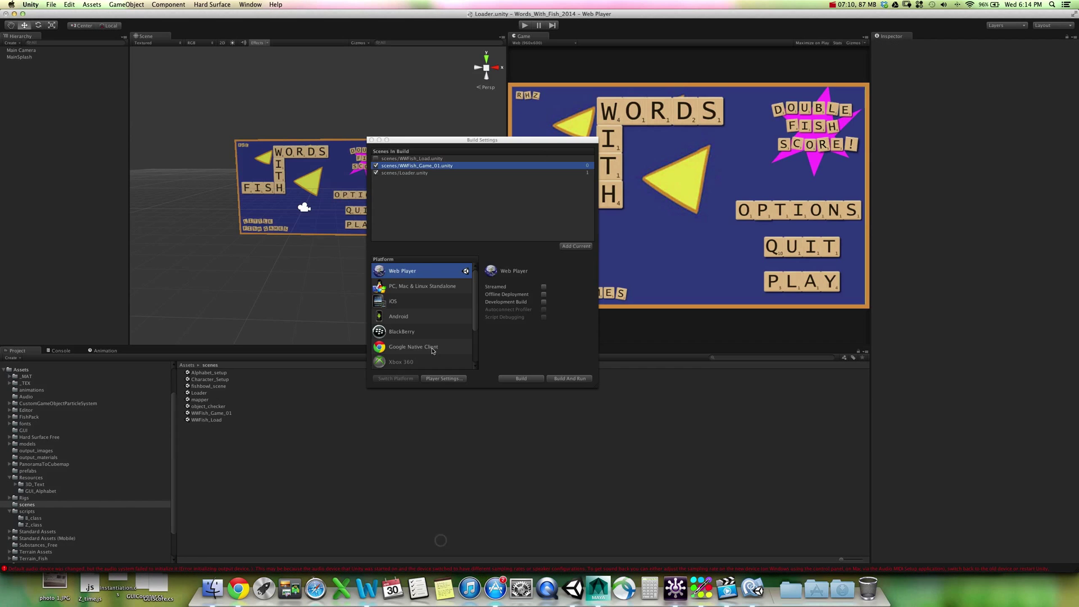
left_click_drag(438, 139, 101, 45)
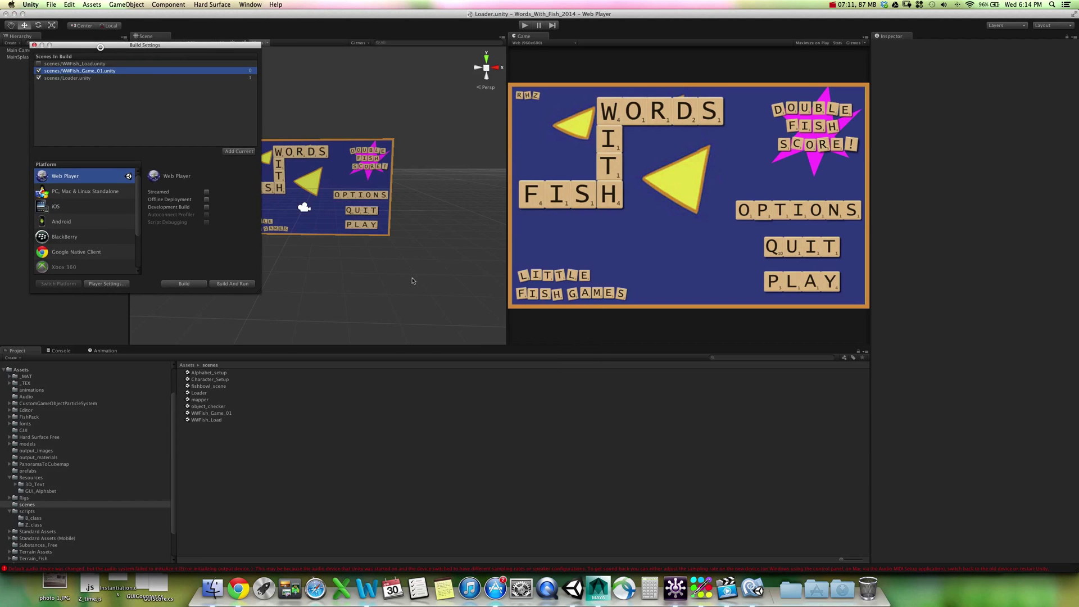
left_click(764, 592)
mouse_move(444, 106)
left_mouse_down()
mouse_move(502, 379)
mouse_move(448, 102)
left_mouse_up()
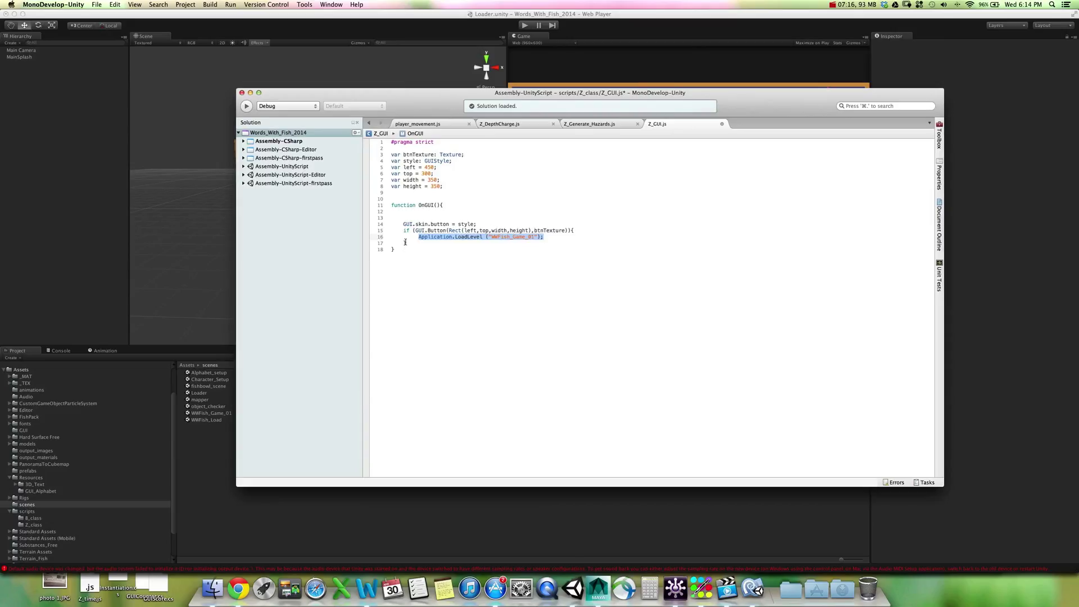
left_click_drag(417, 236, 548, 237)
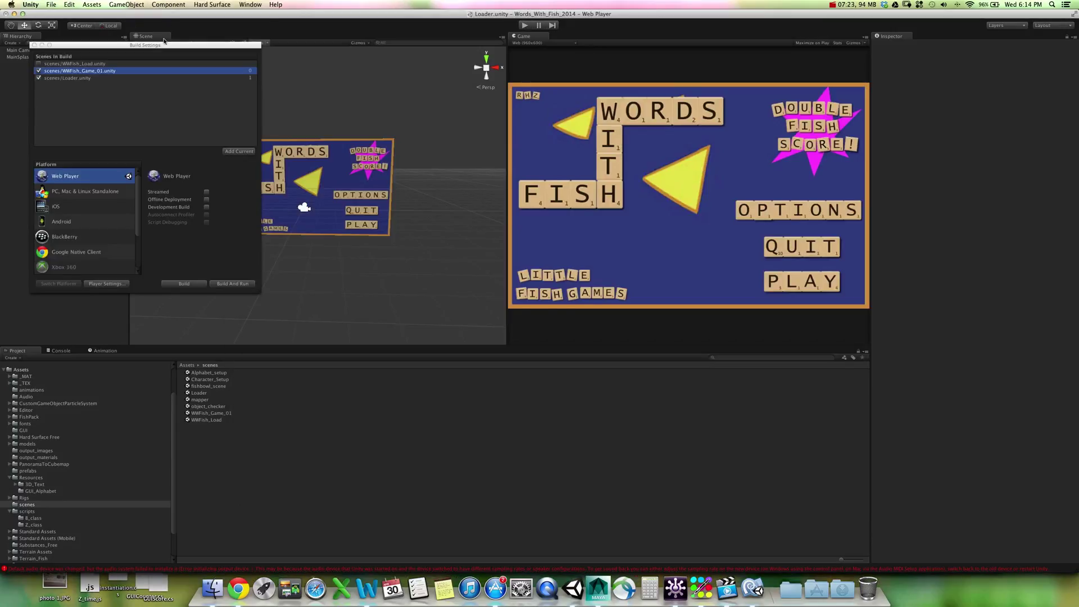
left_click_drag(165, 41, 471, 94)
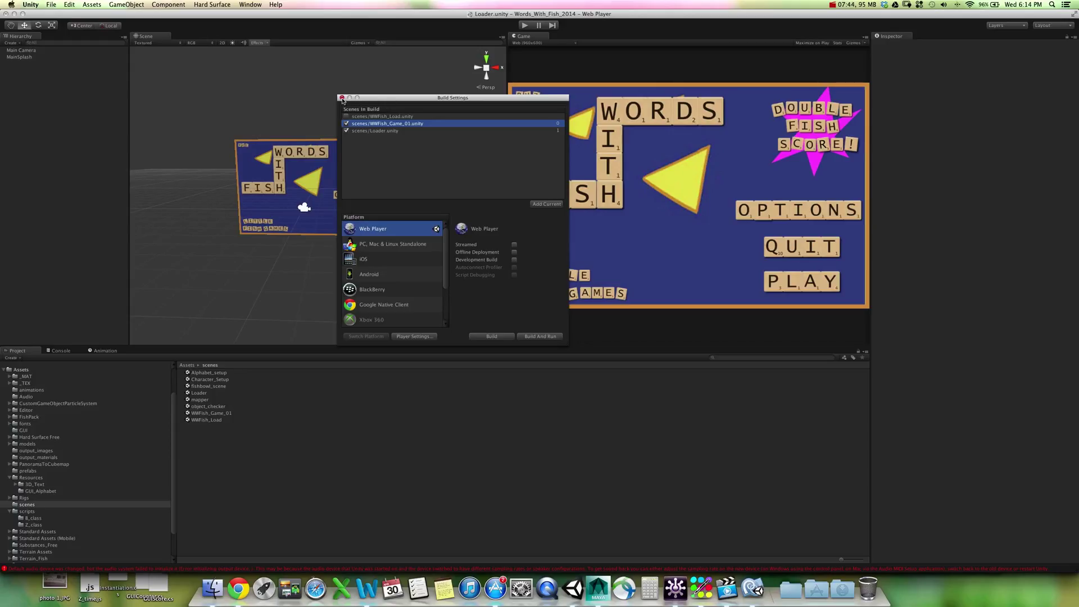
left_click(341, 98)
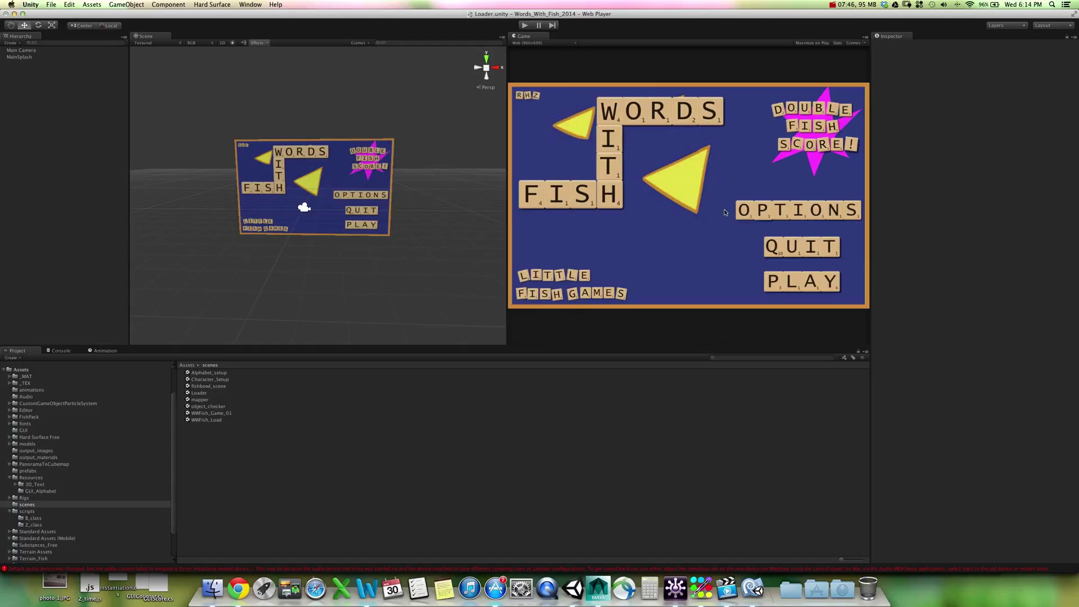
Create an empty game object in the Loader scene and name it GameGUI
left_click(50, 57)
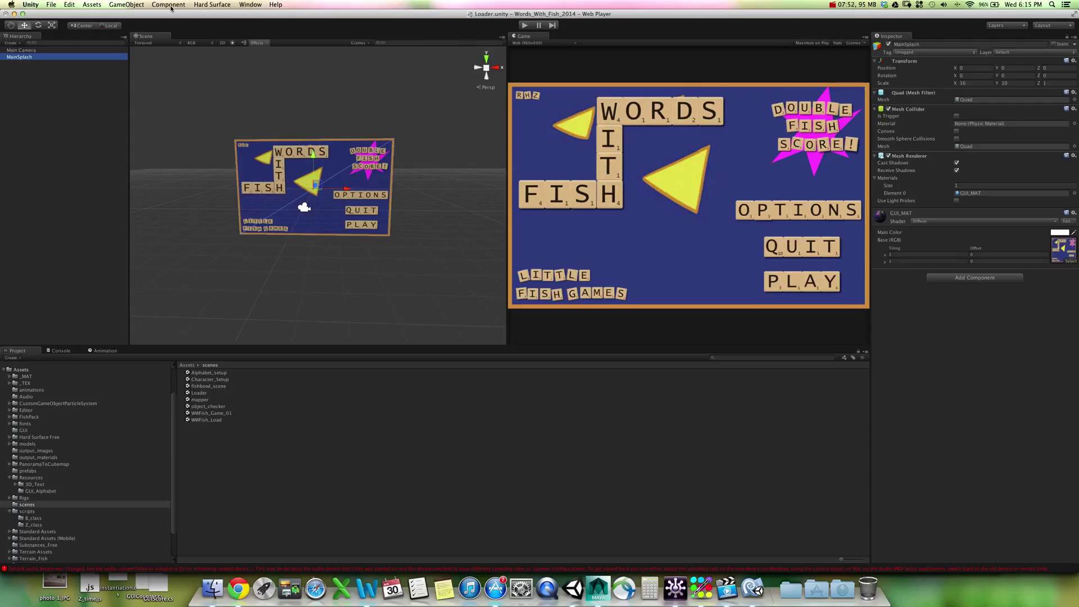
left_click(127, 4)
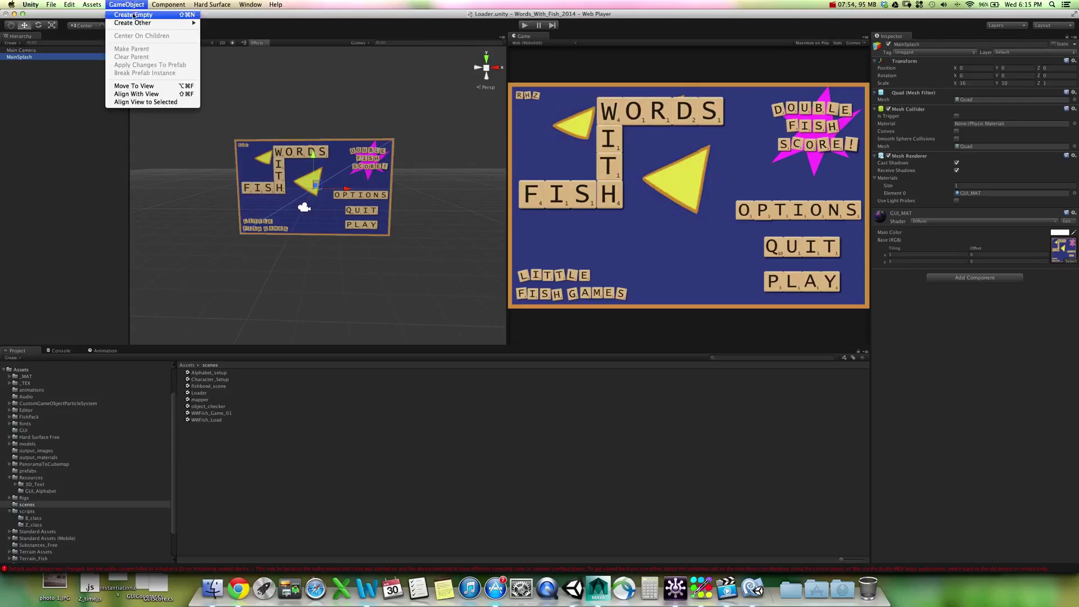
left_click(133, 15)
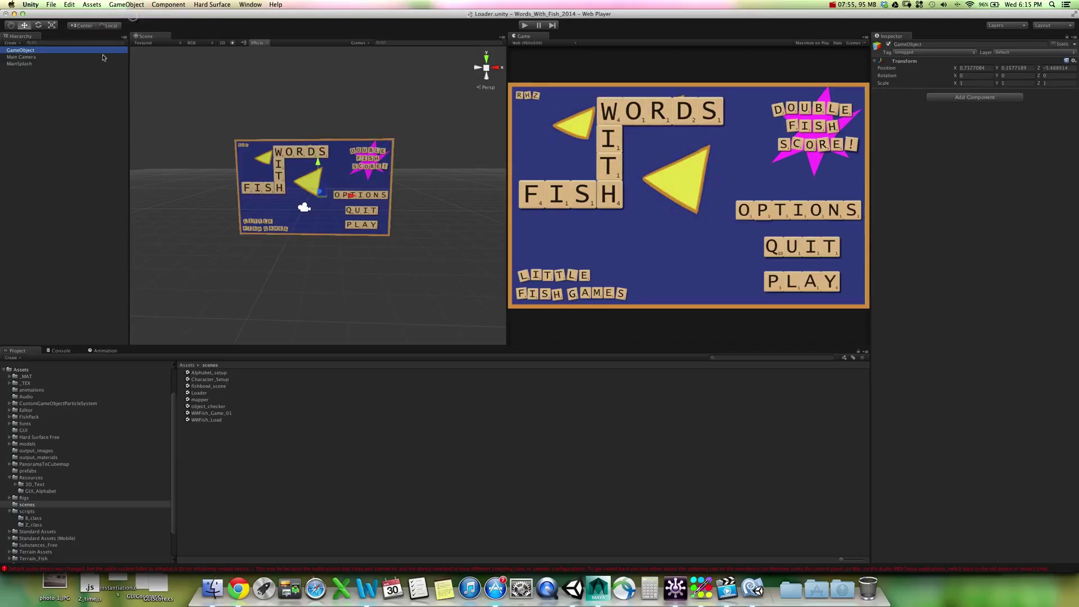
left_click(41, 50)
type("GaneGUI")
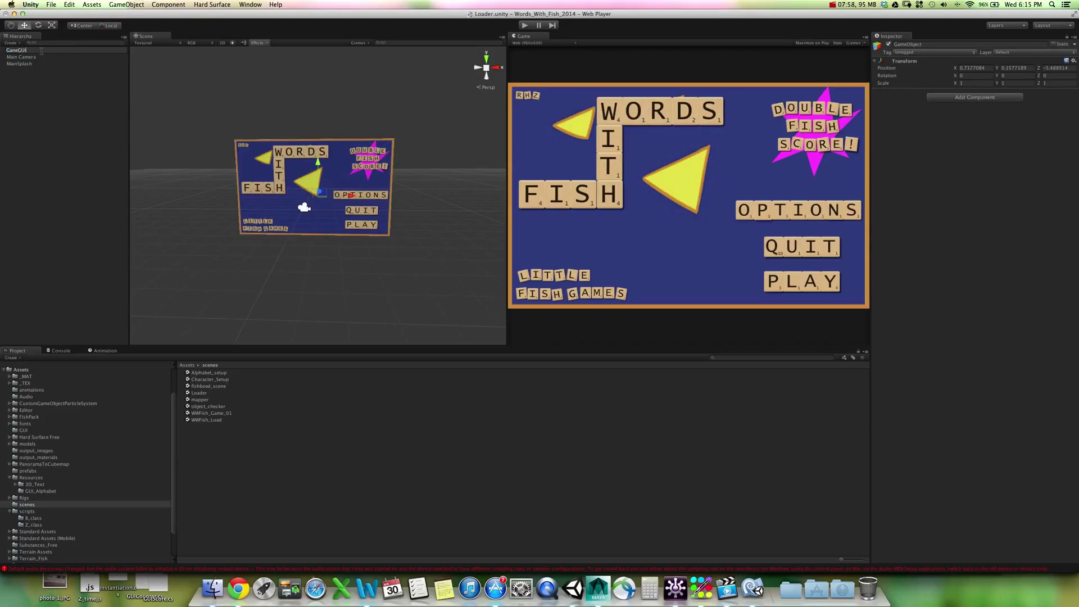
key("Return")
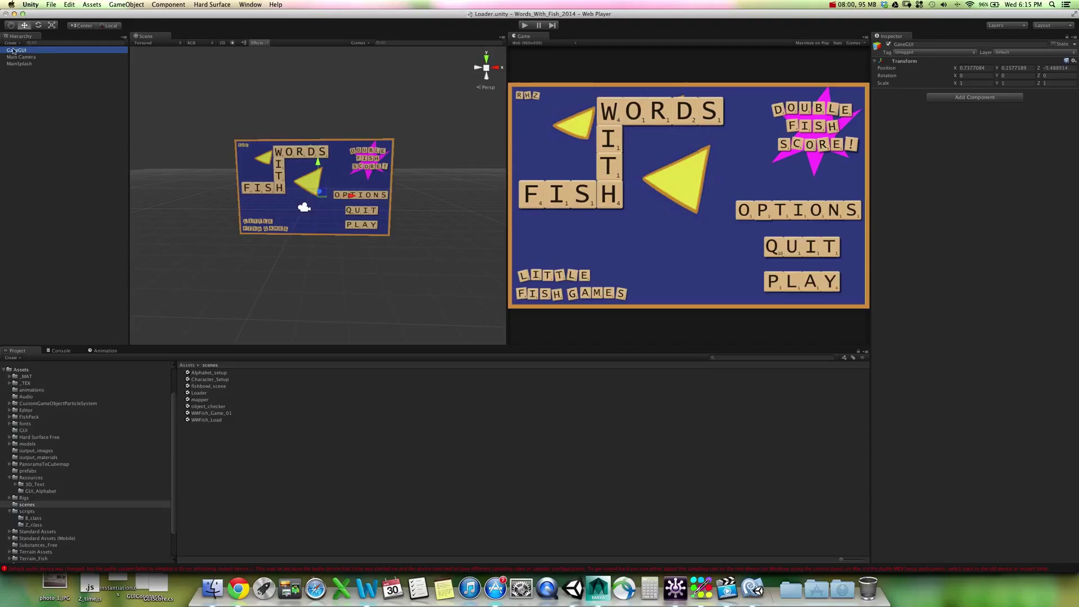
key("Return")
left_click(16, 51)
key("BackSpace")
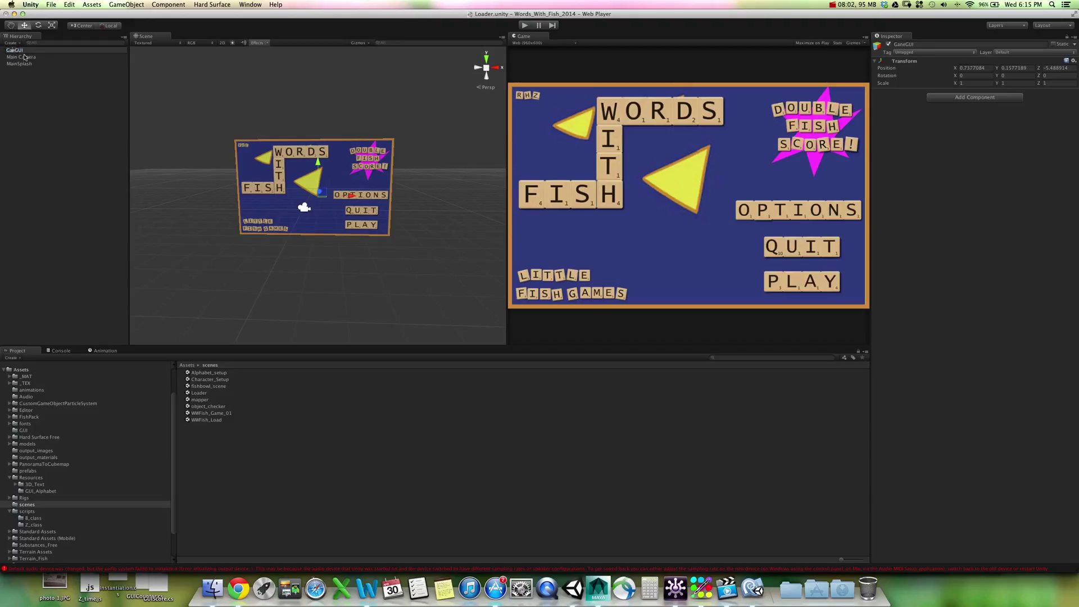
type("m")
key("Return")
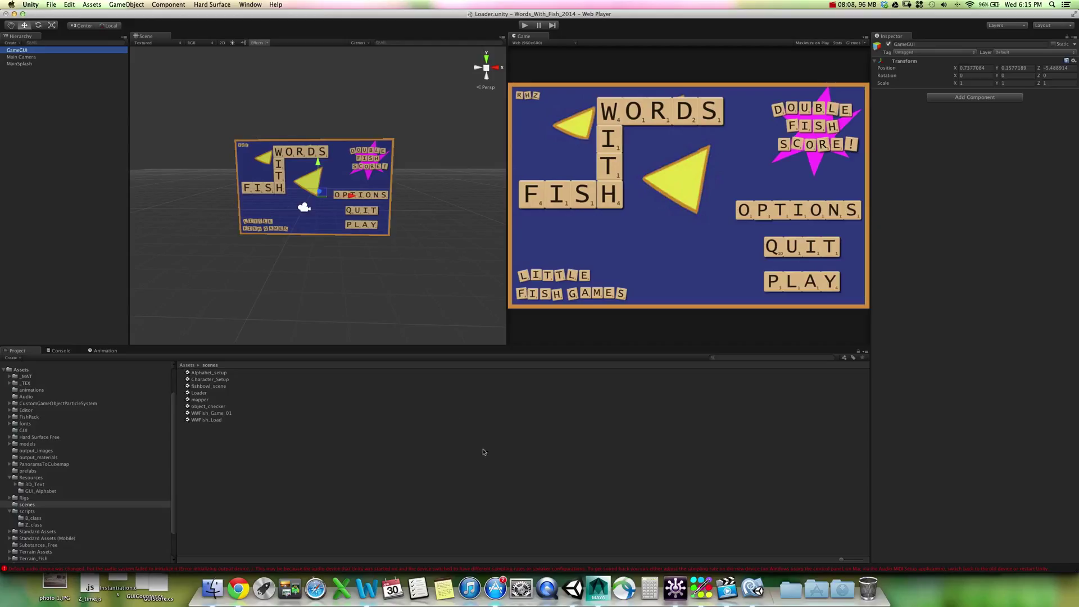
Attach the Z_GUI script from the Z_class folder to GameGUI and set its Btn Texture to btn_play
left_click(34, 524)
left_click_drag(202, 403, 968, 296)
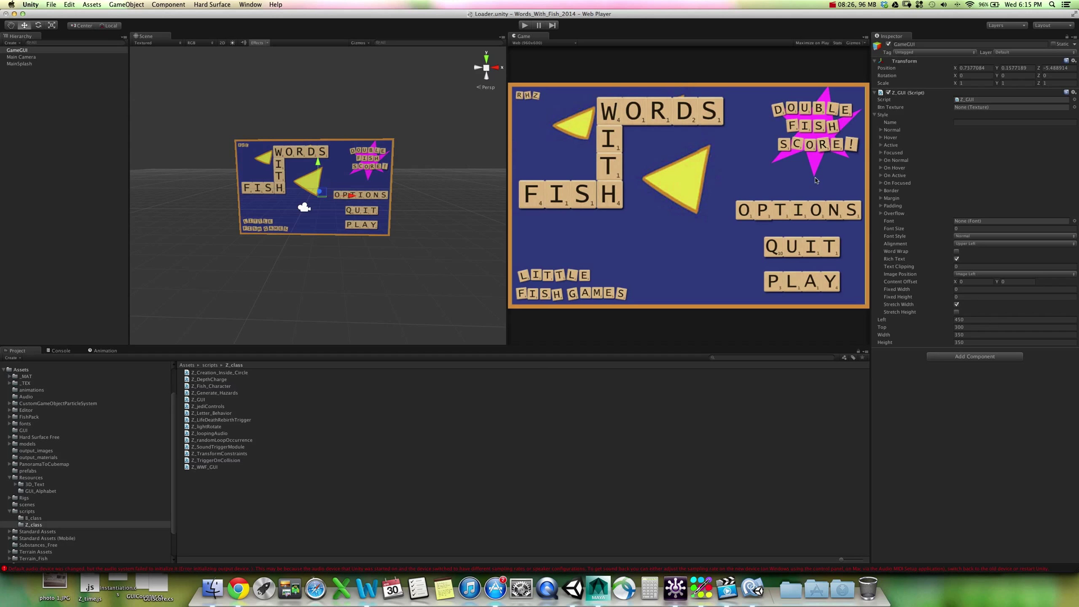
left_click(1074, 107)
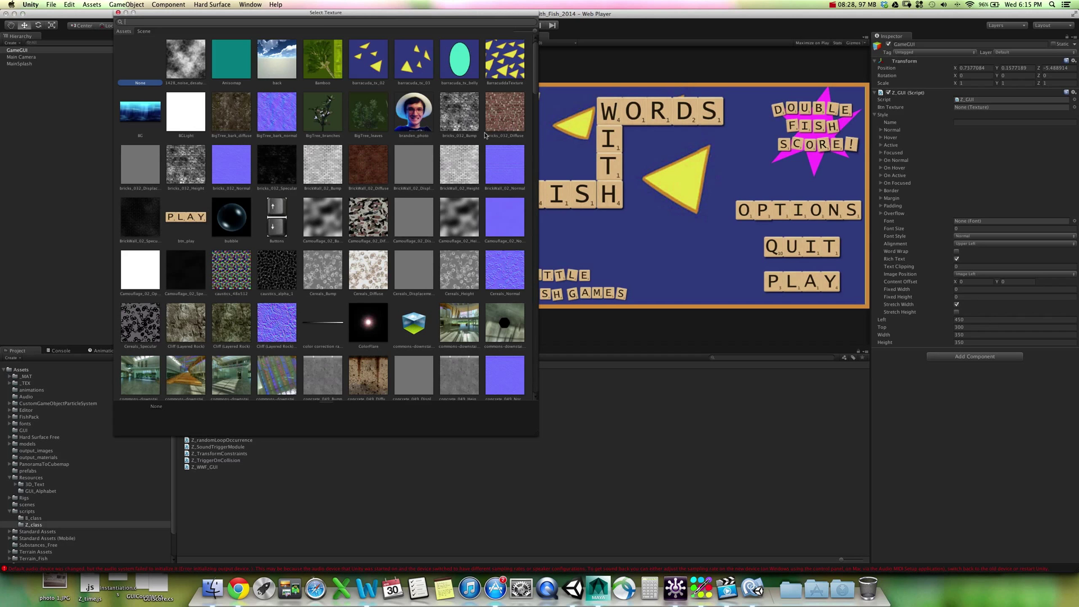
scroll(472, 208, "down", 3)
scroll(468, 212, "down", 10)
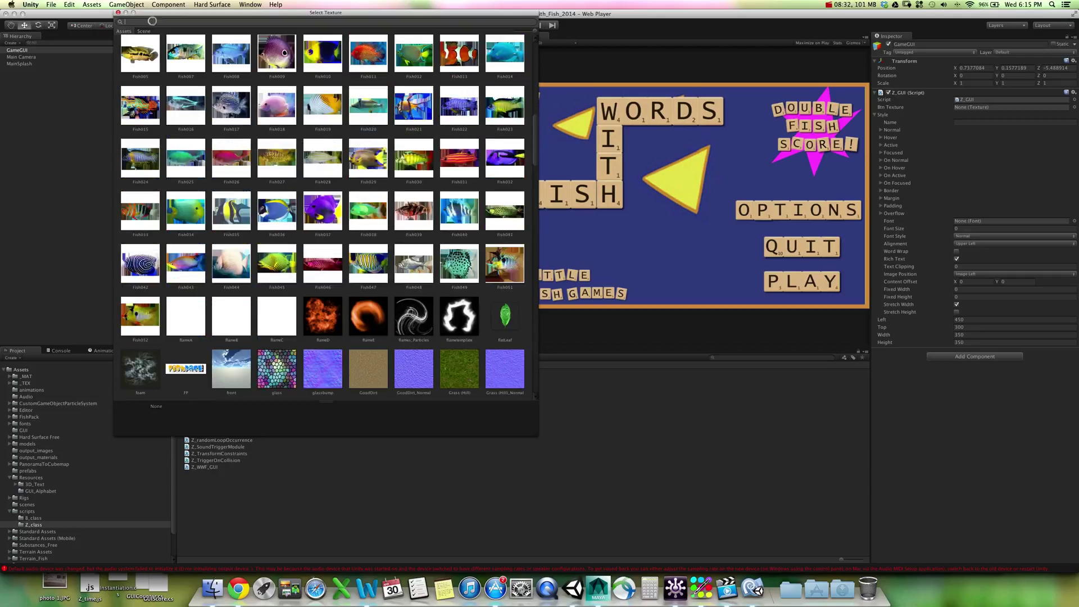
type("btn")
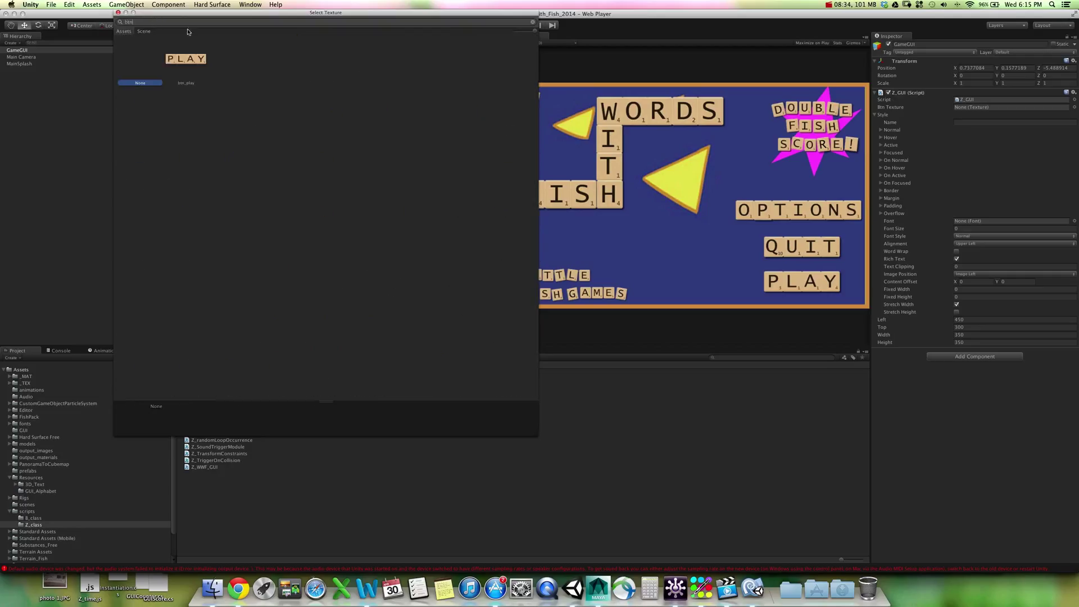
double_click(194, 63)
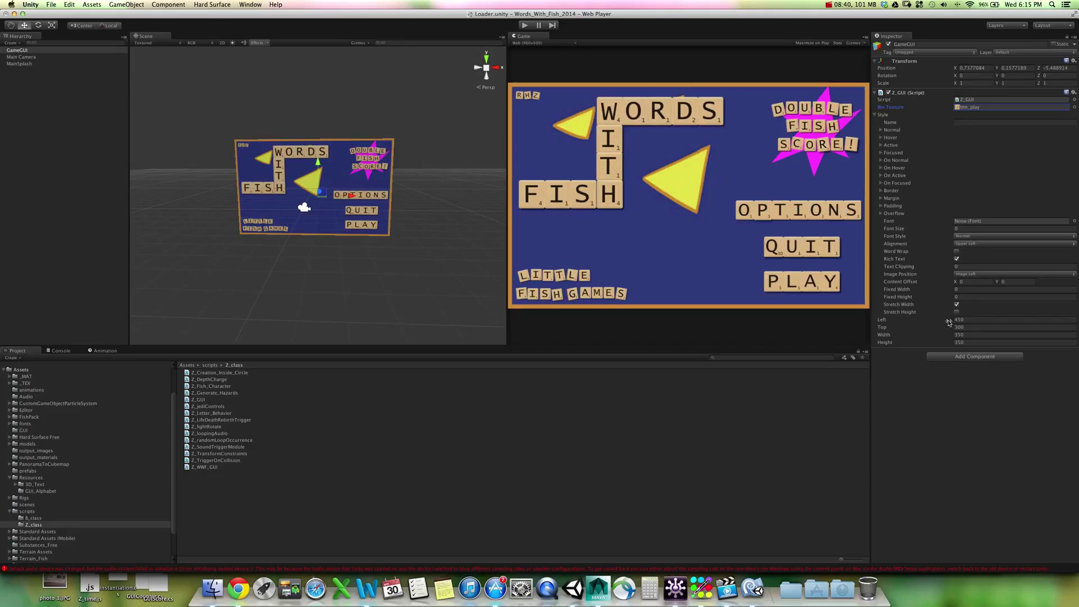
Run the Loader scene and fit GameGUI's play button over the splash screen's PLAY tiles with Left 564, Top 440 and Height 425
left_click(973, 340)
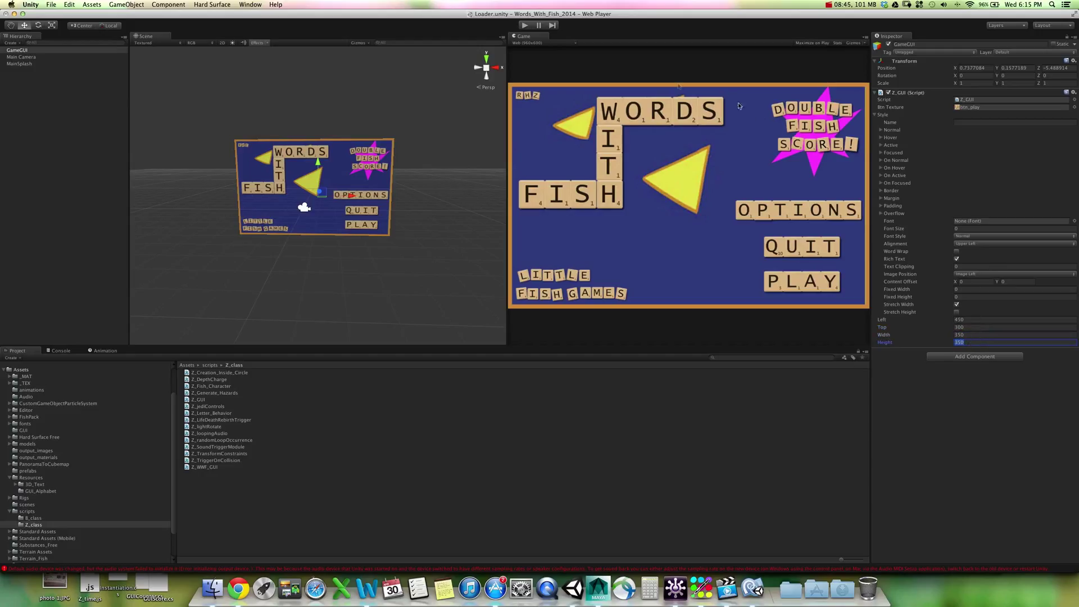
left_click(524, 24)
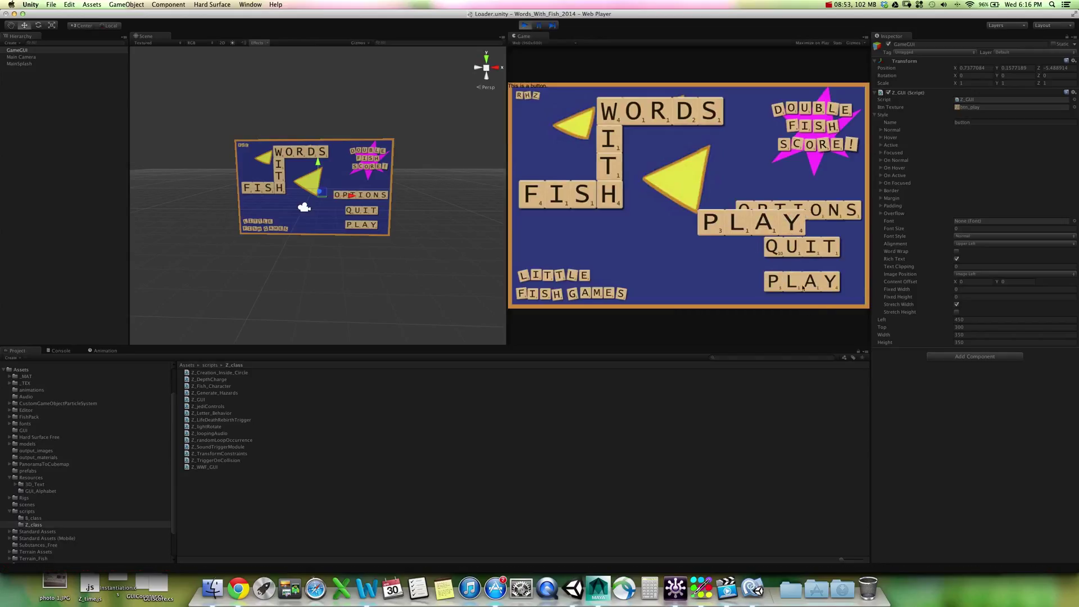
left_click_drag(940, 322, 1004, 335)
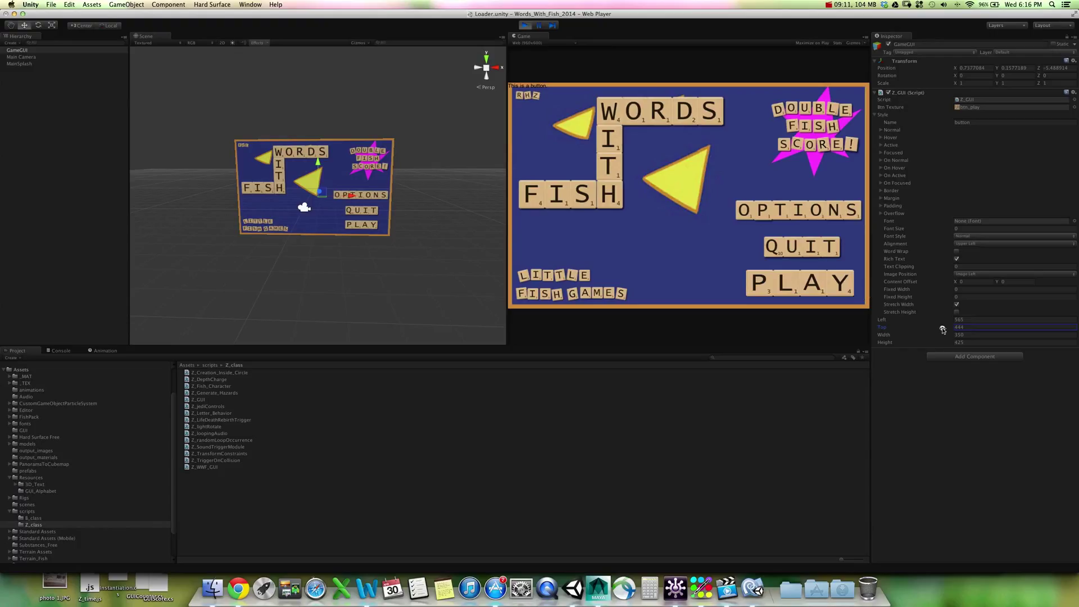
left_click_drag(940, 330, 938, 322)
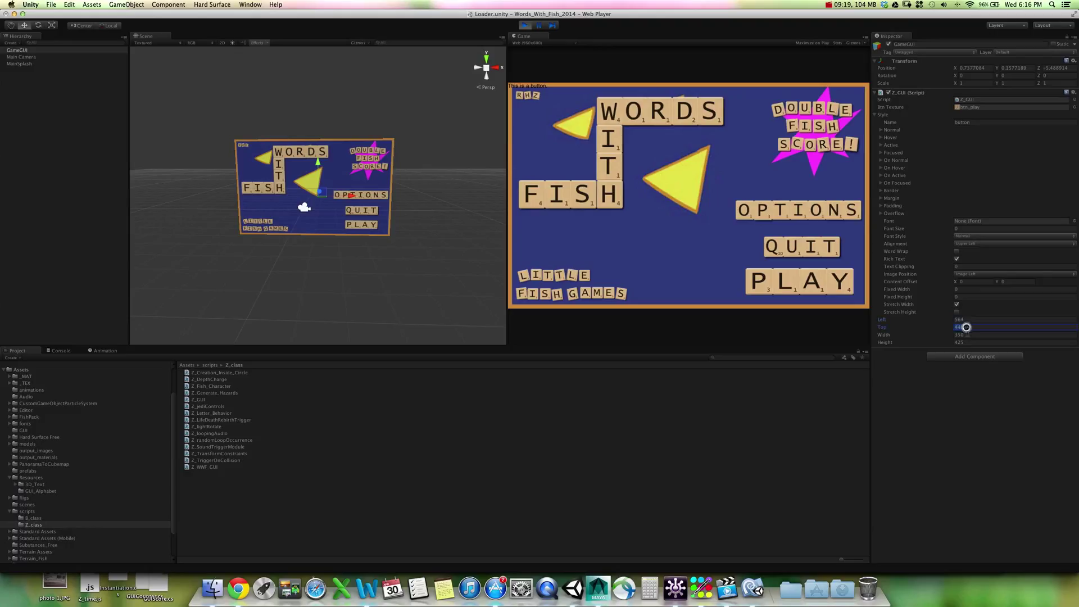
Note the play button's Left, Top, Width and Height as 564, 440, 350 and 425 in a blank Word document, and stop the game in Unity
left_click(967, 334)
left_click(966, 319)
key("super+c")
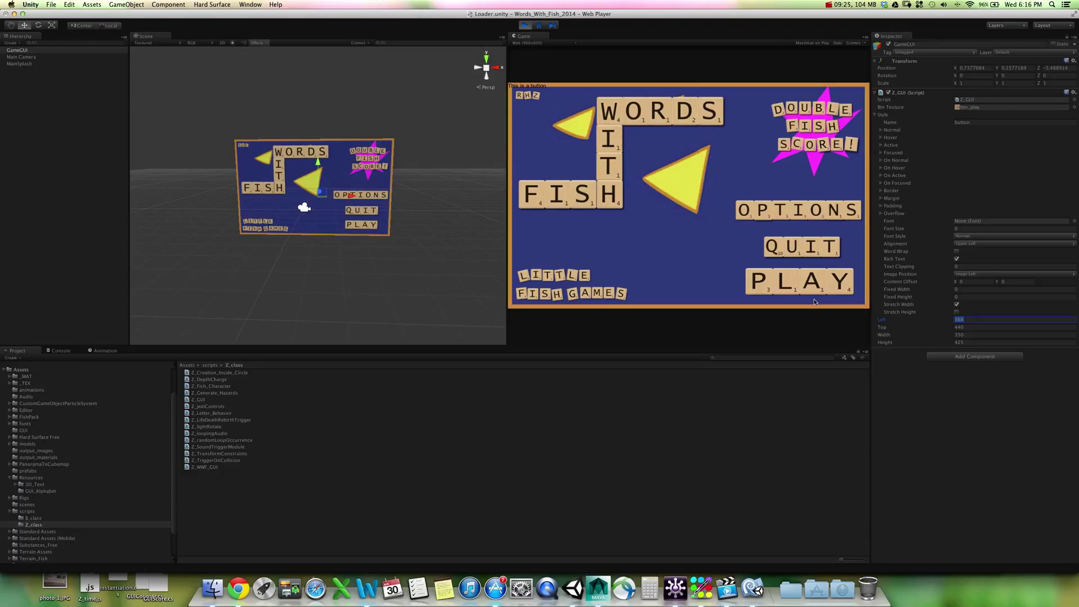
left_click(365, 590)
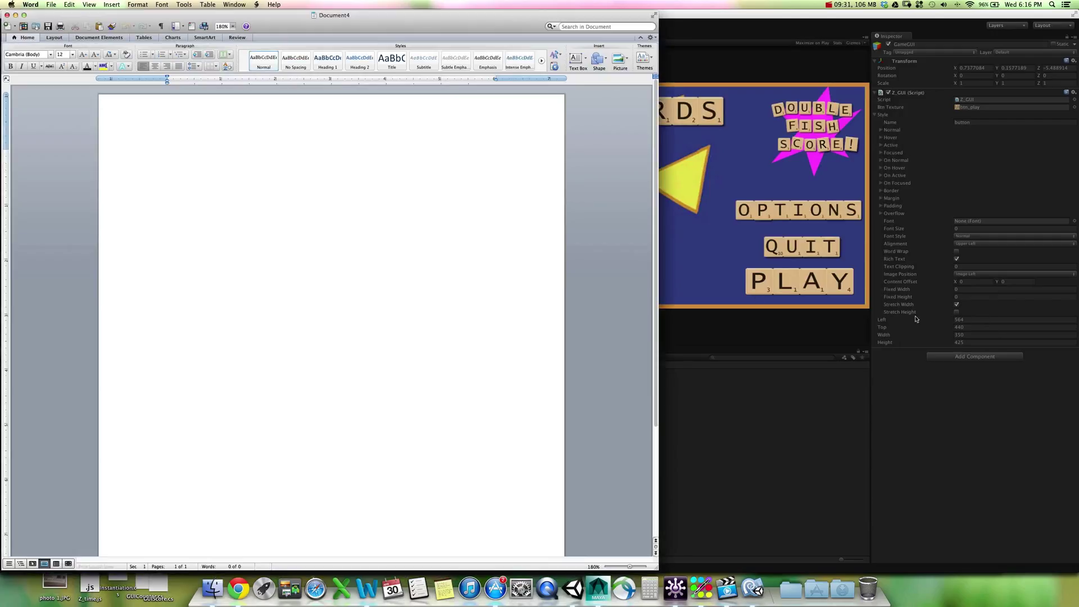
left_click(973, 318)
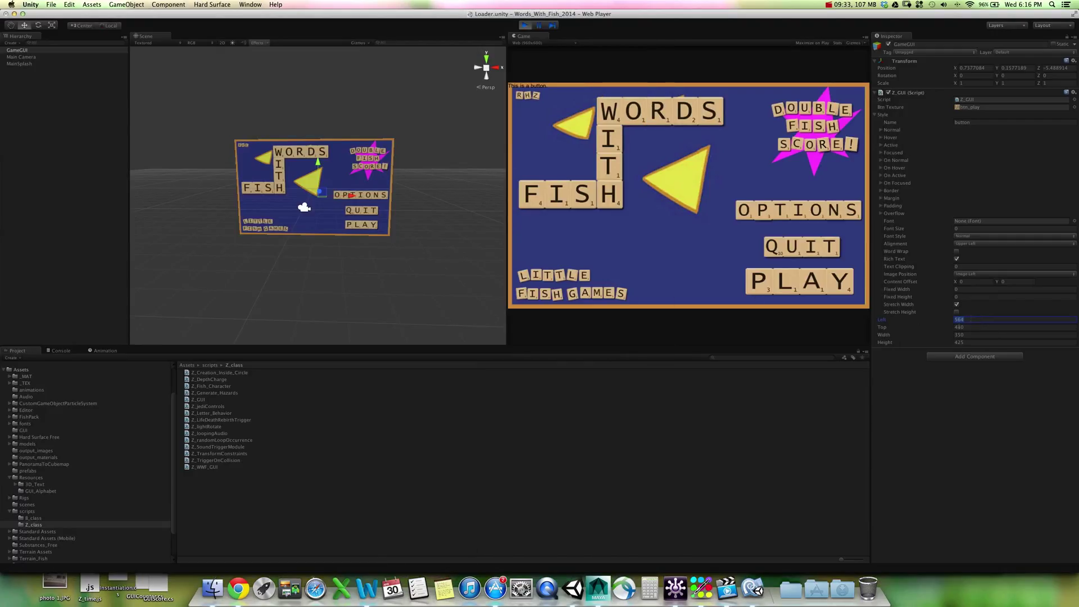
left_click(367, 588)
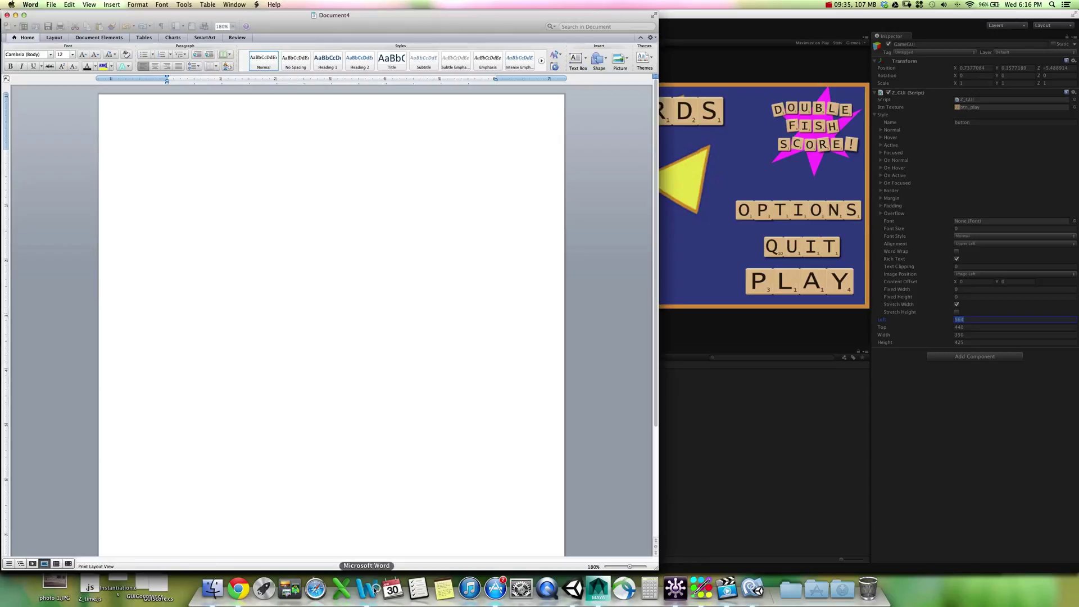
key("super+v")
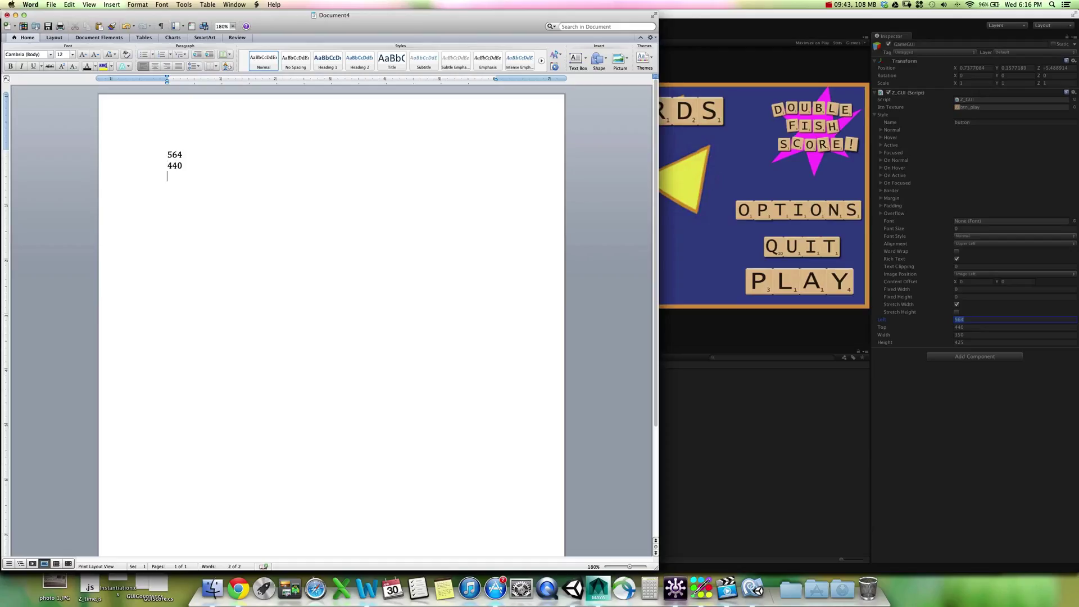
type("35")
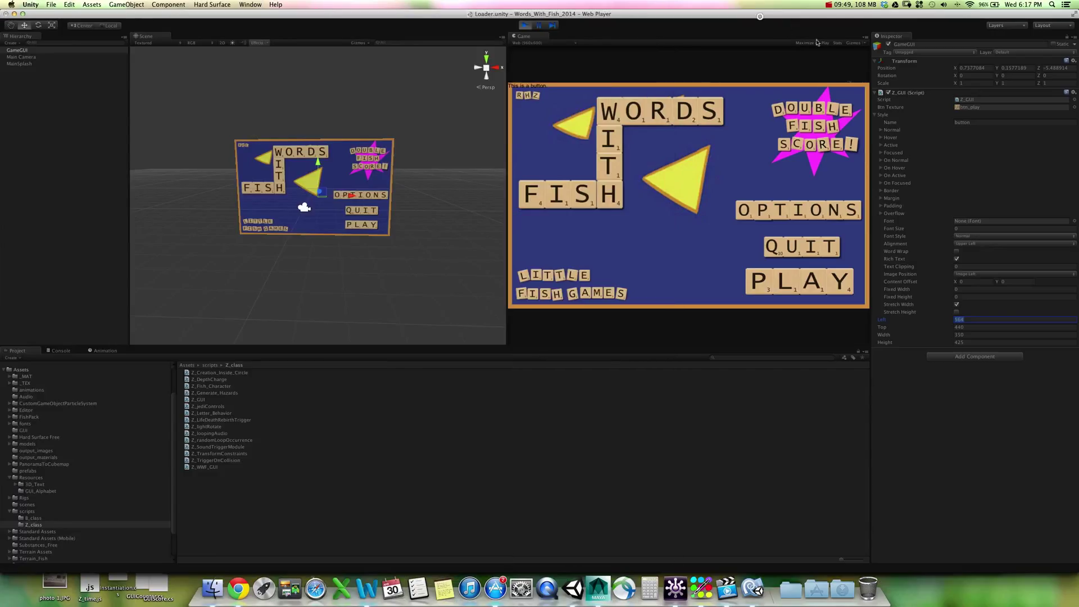
left_click(524, 25)
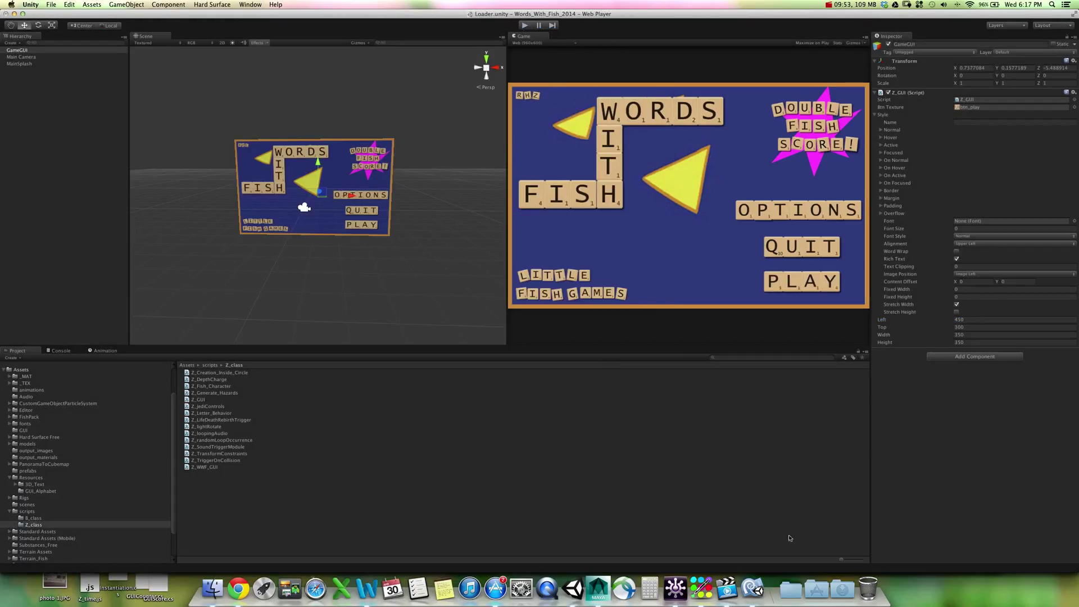
With the game stopped, set GameGUI's Z_GUI values to Left 564, Top 440 and Height 425 from the Word notes
left_click(366, 589)
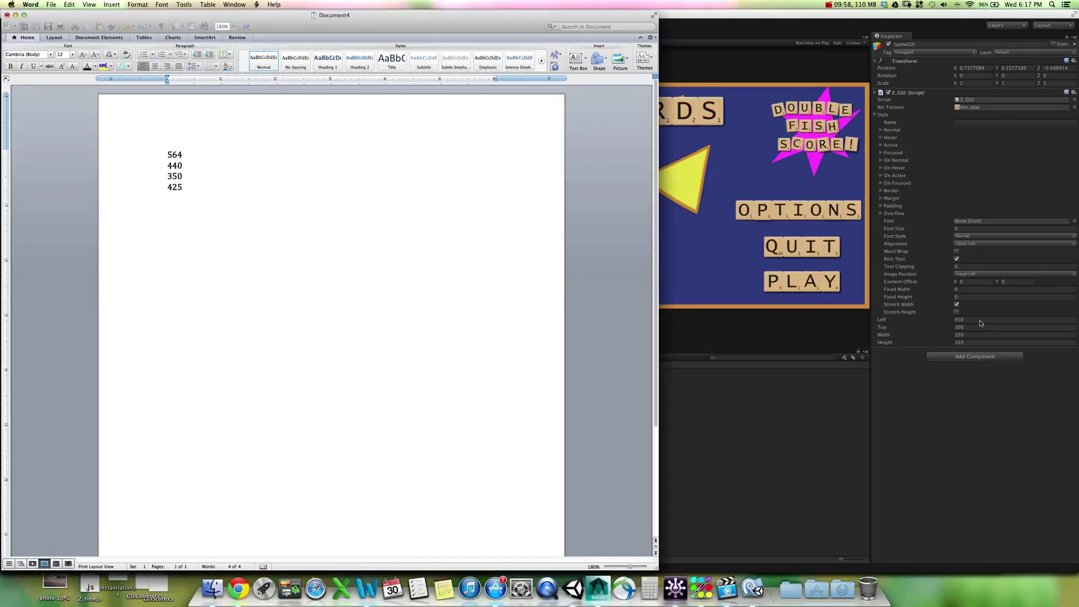
left_click(981, 322)
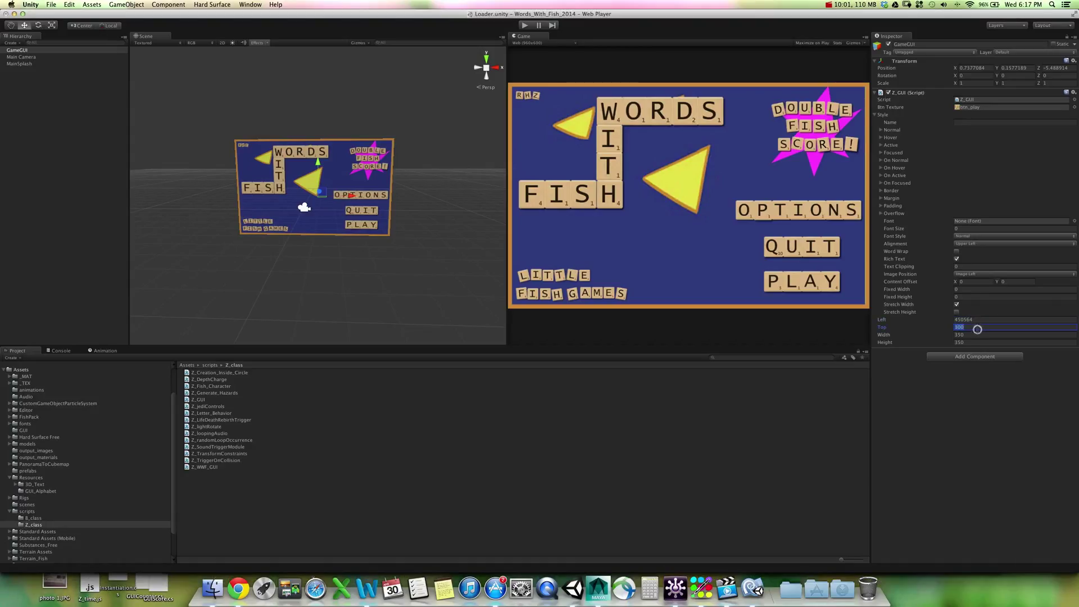
double_click(979, 319)
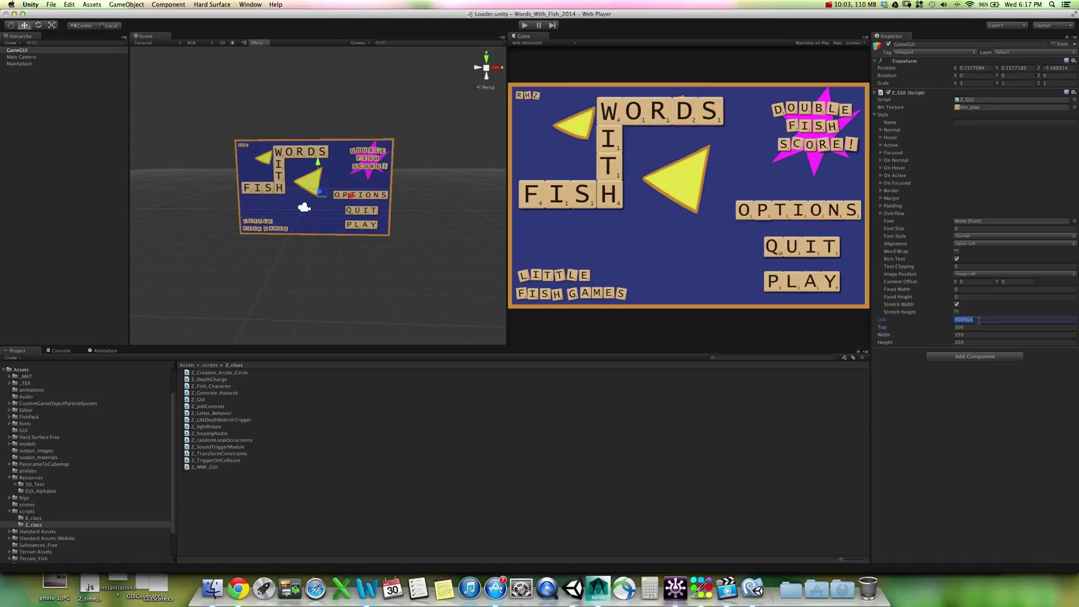
type("6")
left_click(975, 327)
type("440")
left_click(368, 590)
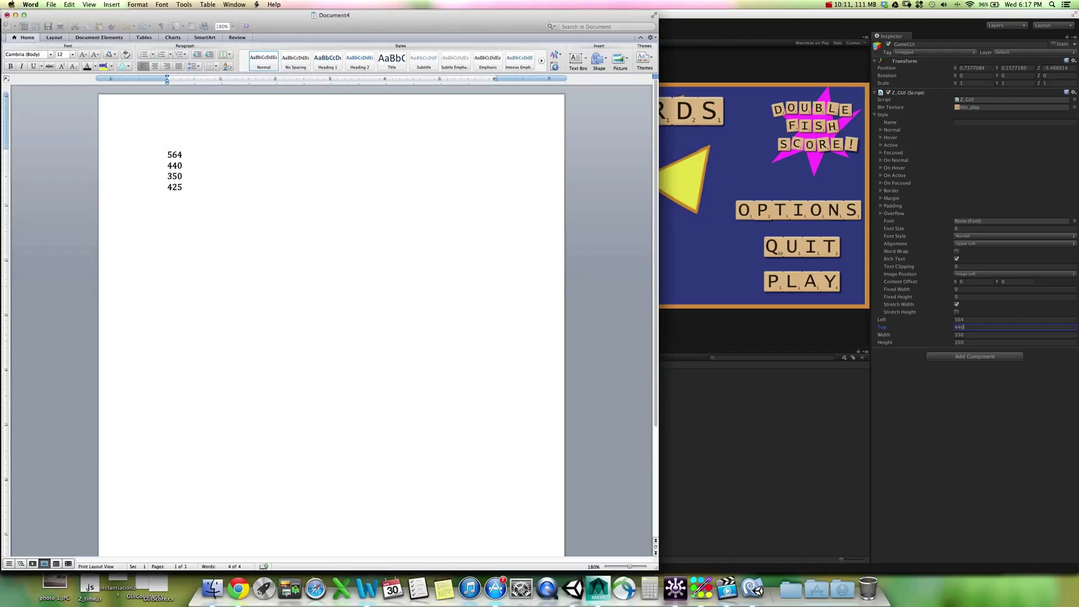
left_click(990, 341)
left_click(976, 343)
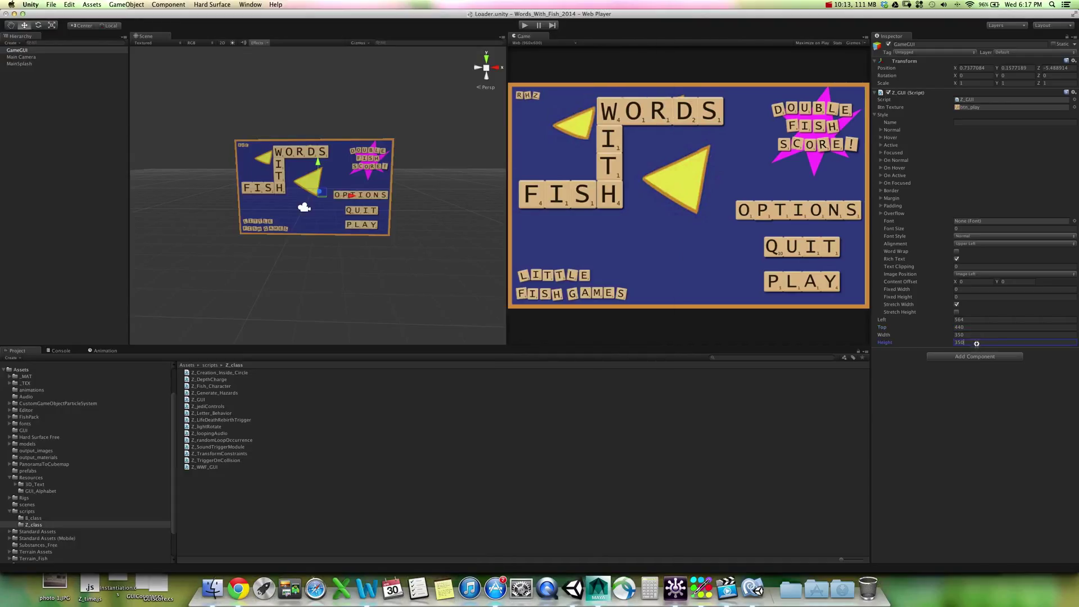
type("425")
Run the Loader scene, test that the play button loads the game level, and stop the game
left_click(524, 25)
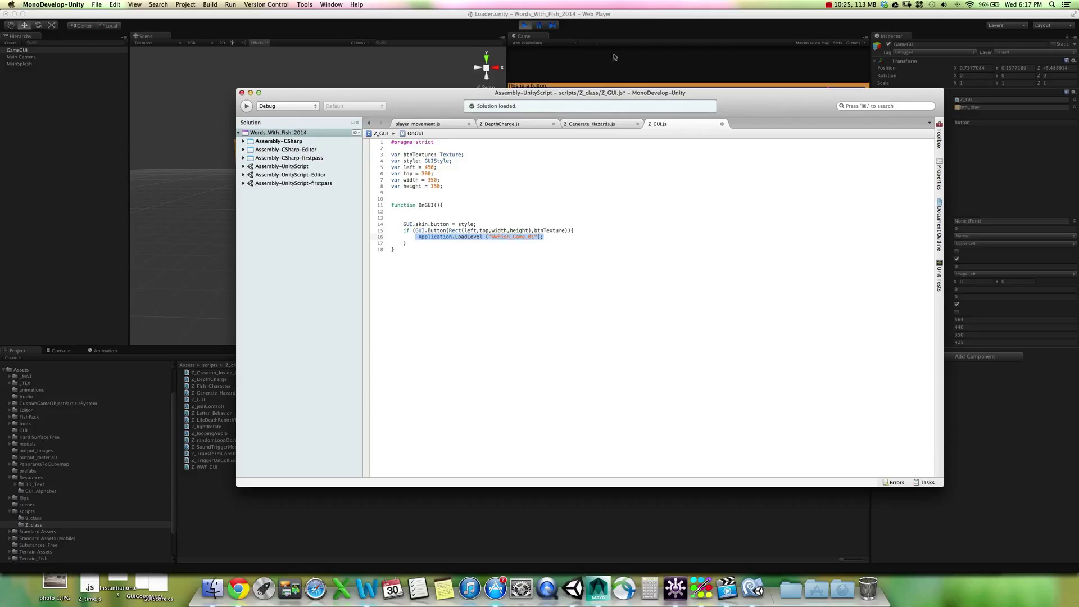
left_click(570, 15)
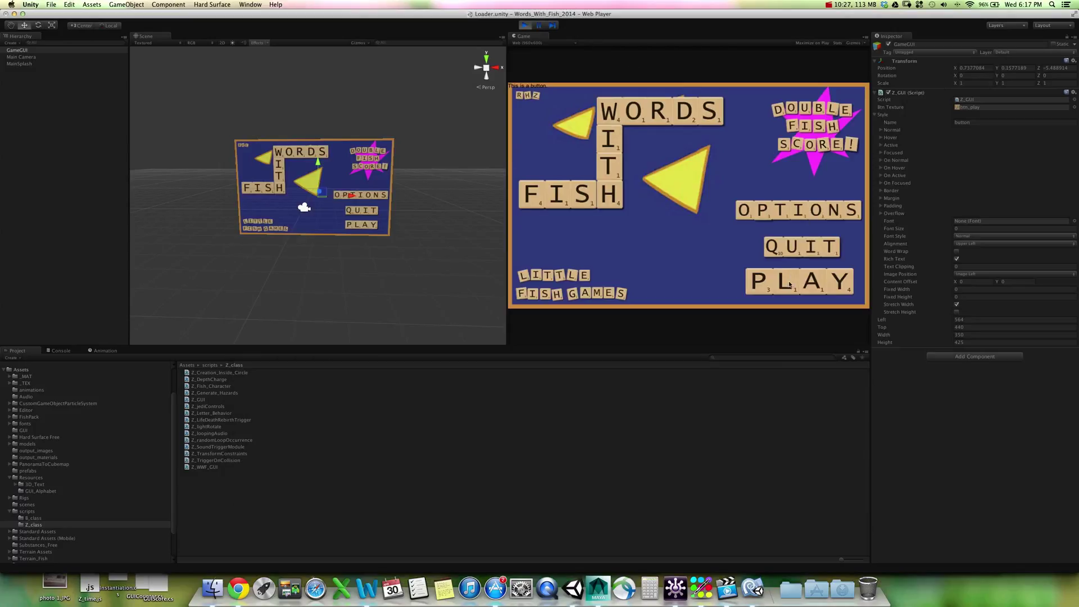
left_click(789, 286)
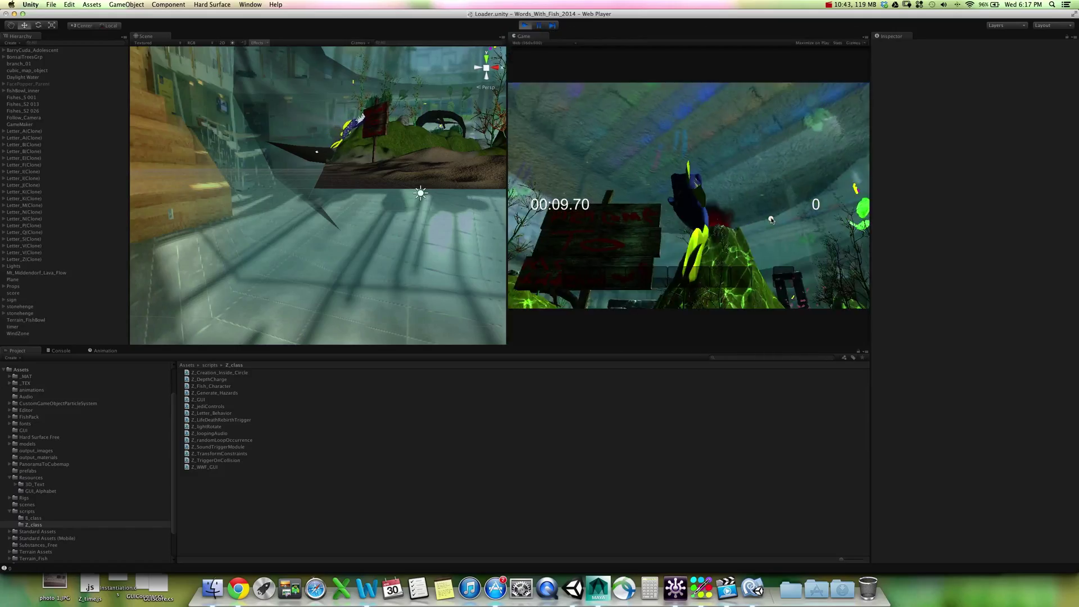
left_click(523, 28)
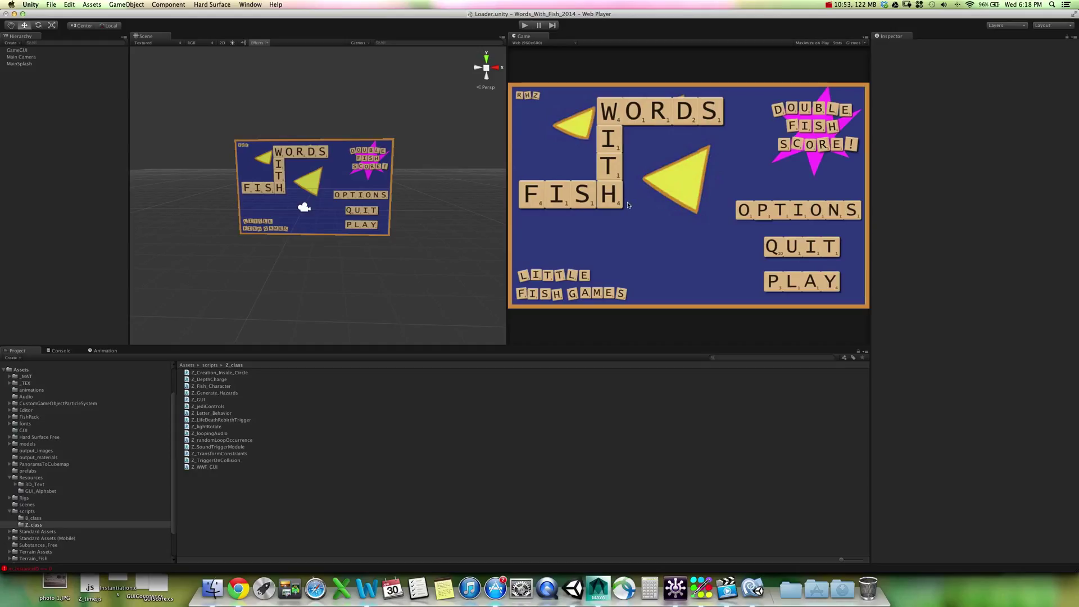
Review the Application.LoadLevel line of the Z_GUI script in MonoDevelop and return to Unity
left_click(752, 588)
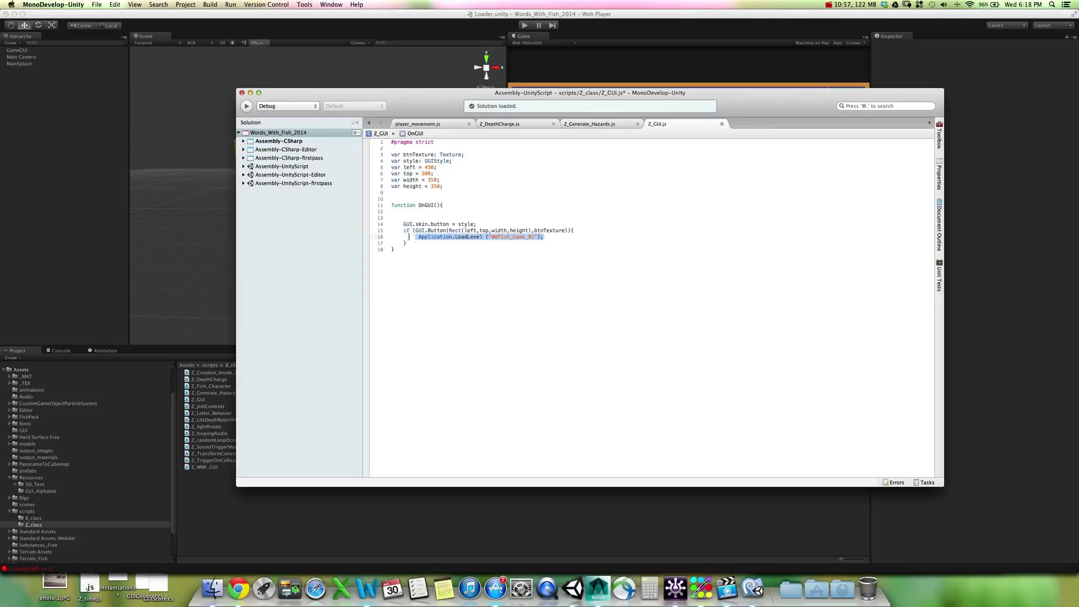
left_click_drag(418, 237, 543, 240)
left_click(603, 16)
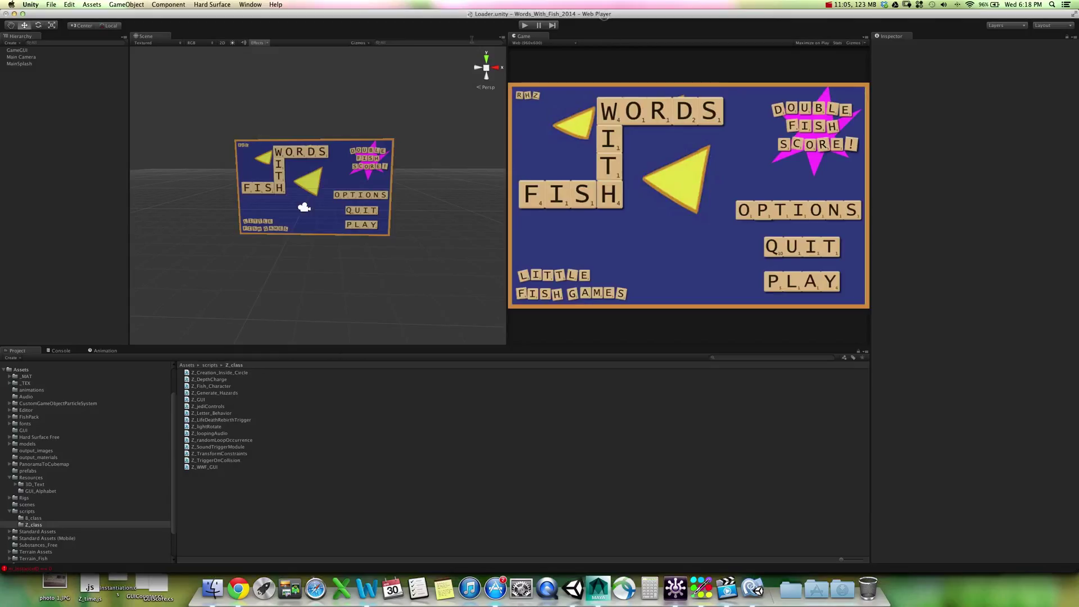
Build the Web Player version as wwfish in a new Builds folder inside Words_With_Fish_2014
left_click(51, 5)
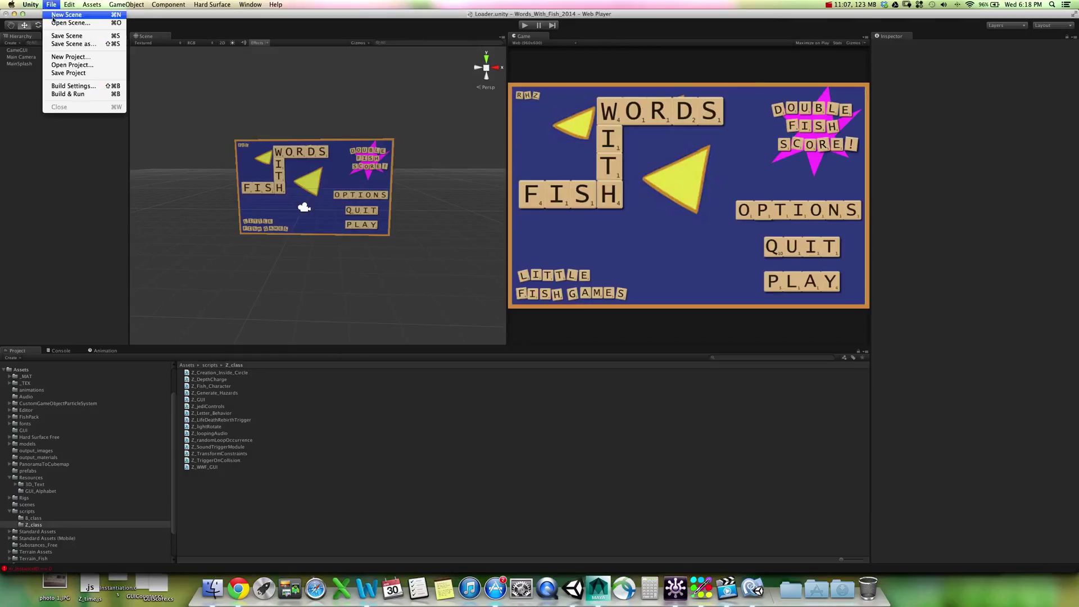
left_click(80, 86)
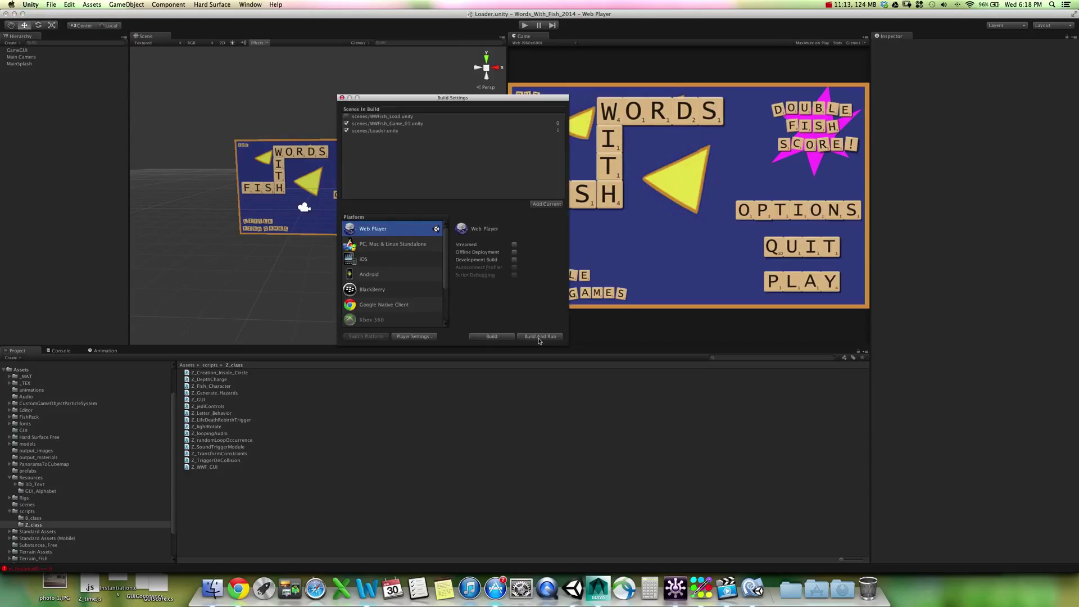
left_click(502, 339)
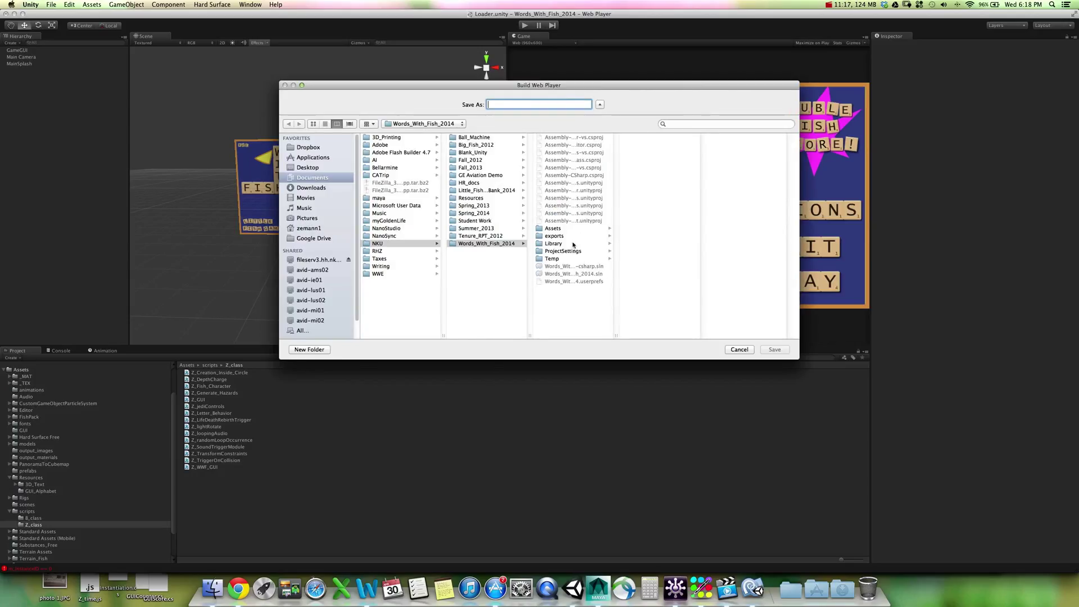
left_click(557, 322)
left_click(327, 352)
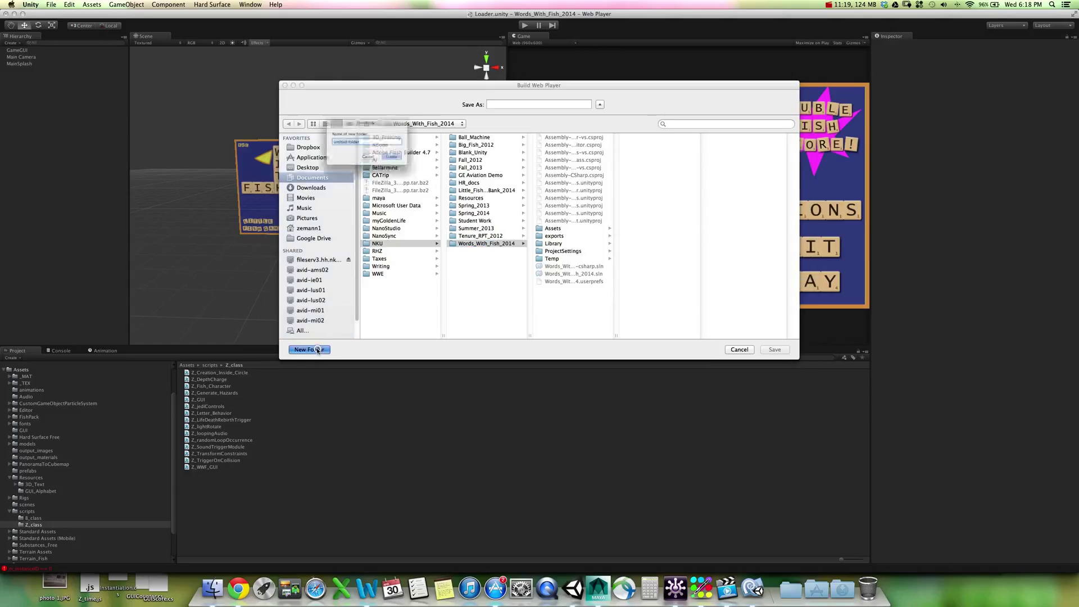
type("Builds")
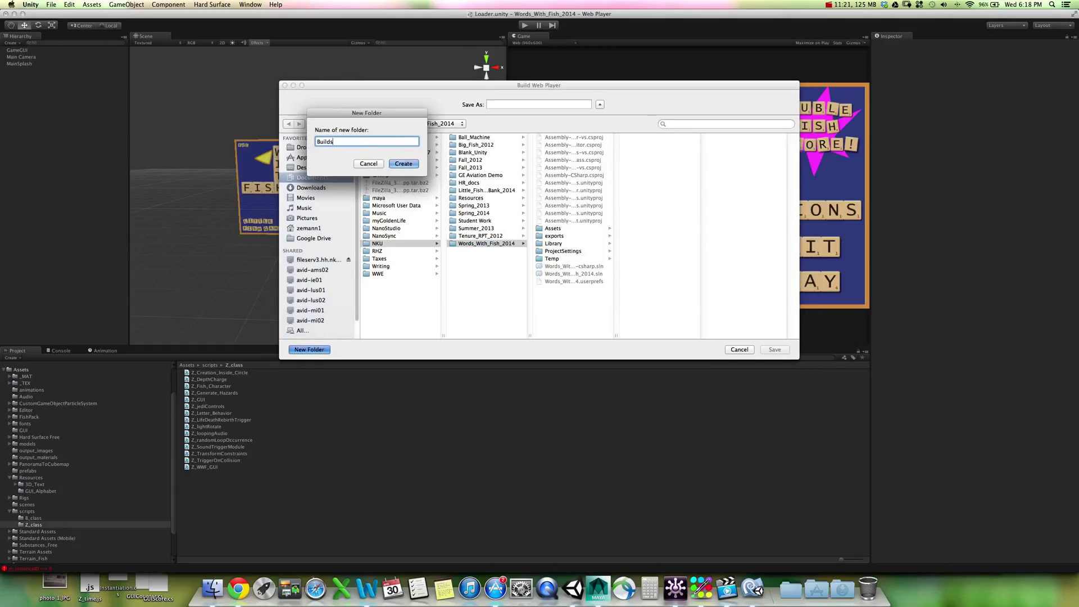
key("Return")
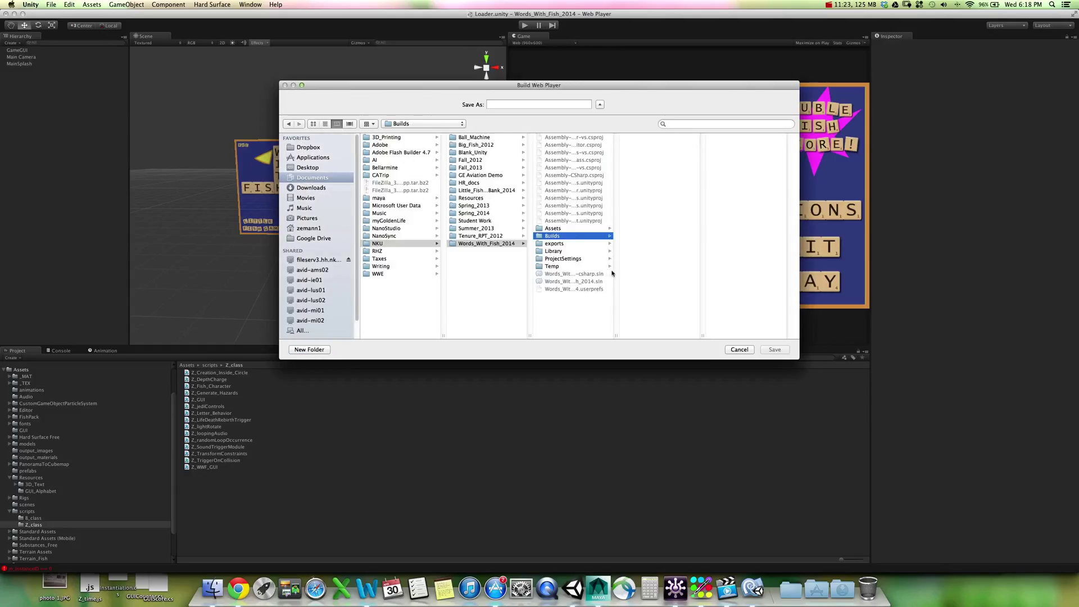
left_click(515, 103)
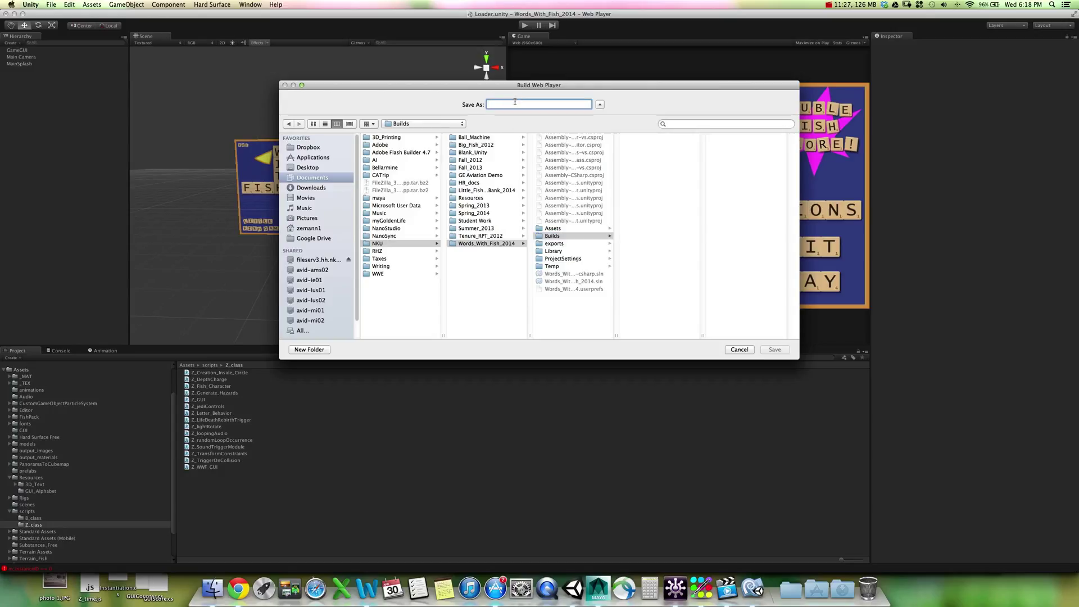
type("wwfish")
key("Return")
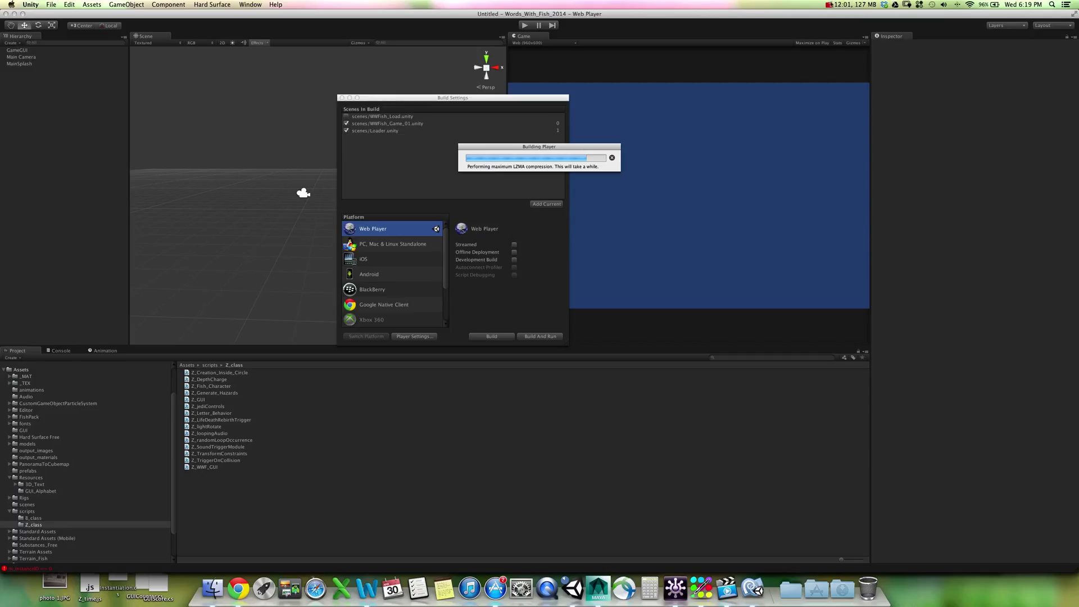
left_click(830, 4)
left_click(829, 5)
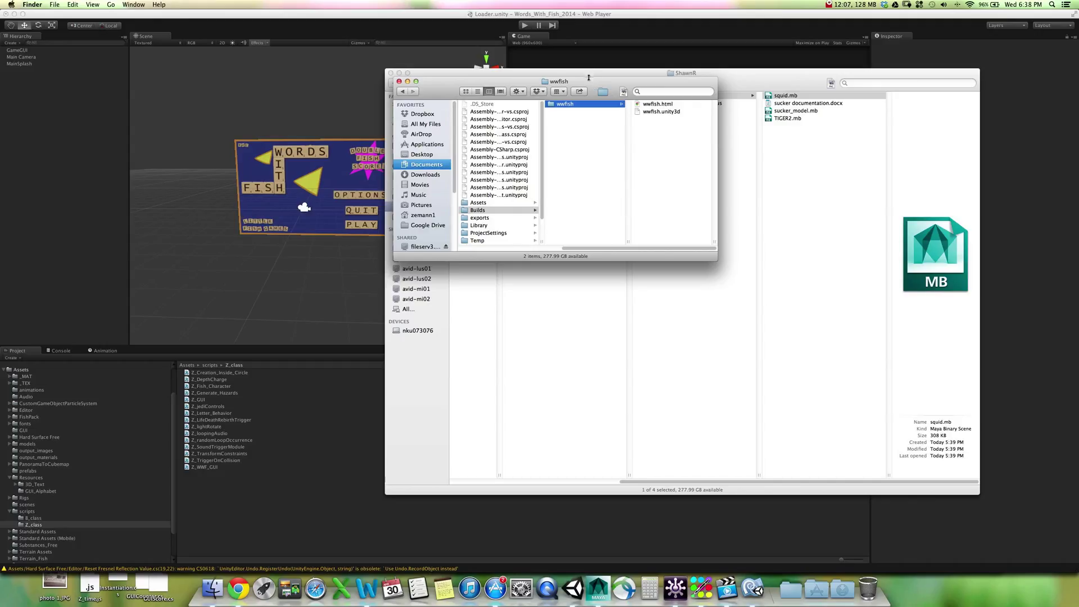
Open wwfish.html from the wwfish build folder with TextWrangler
left_click_drag(594, 86, 676, 117)
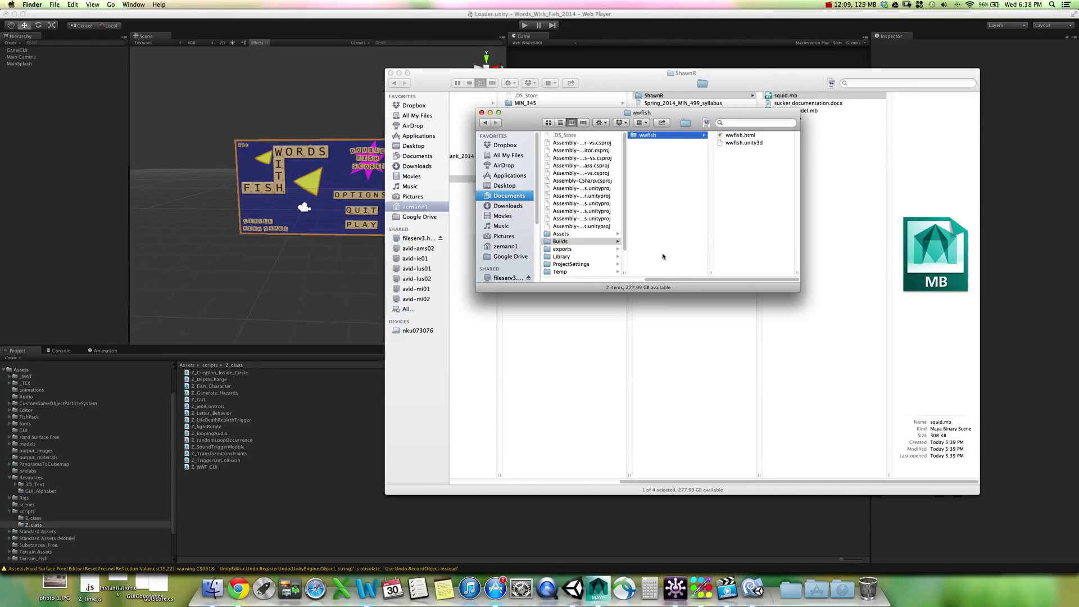
left_click(646, 136)
left_click(750, 136)
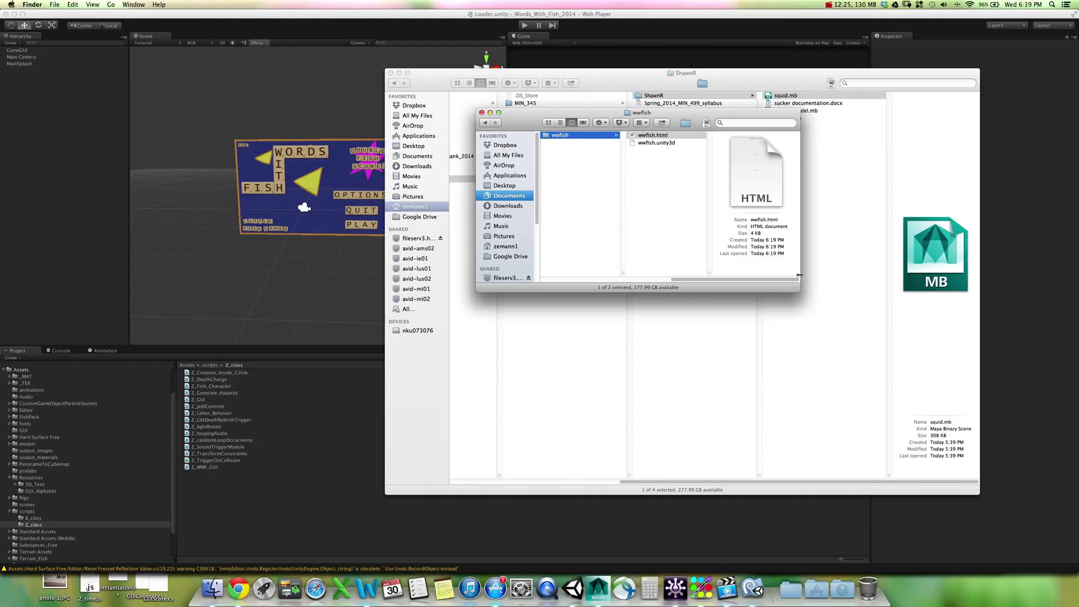
left_click_drag(803, 272, 847, 276)
right_click(709, 136)
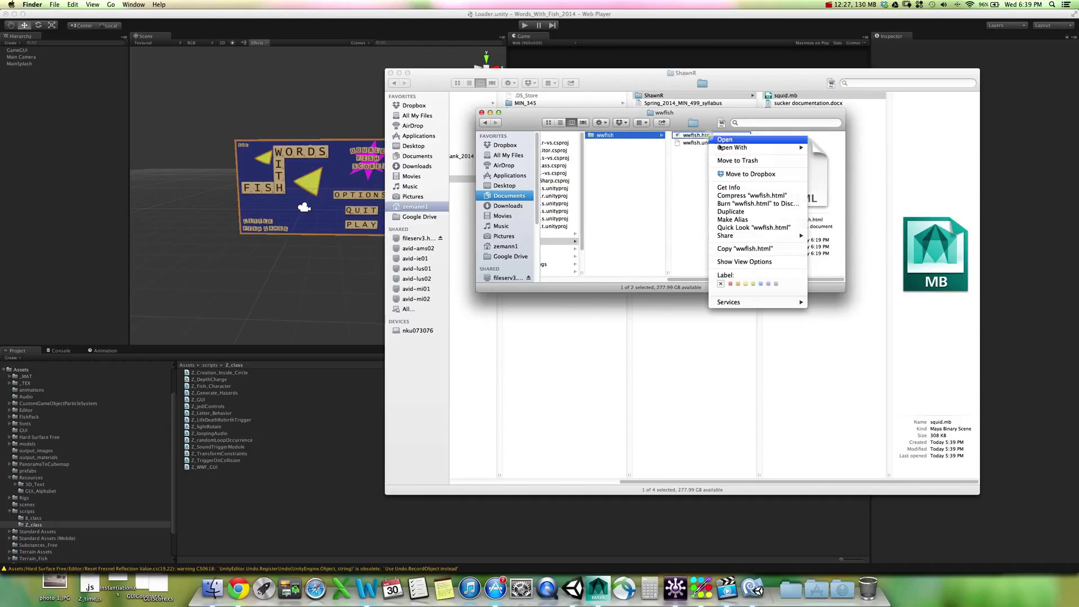
mouse_move(792, 147)
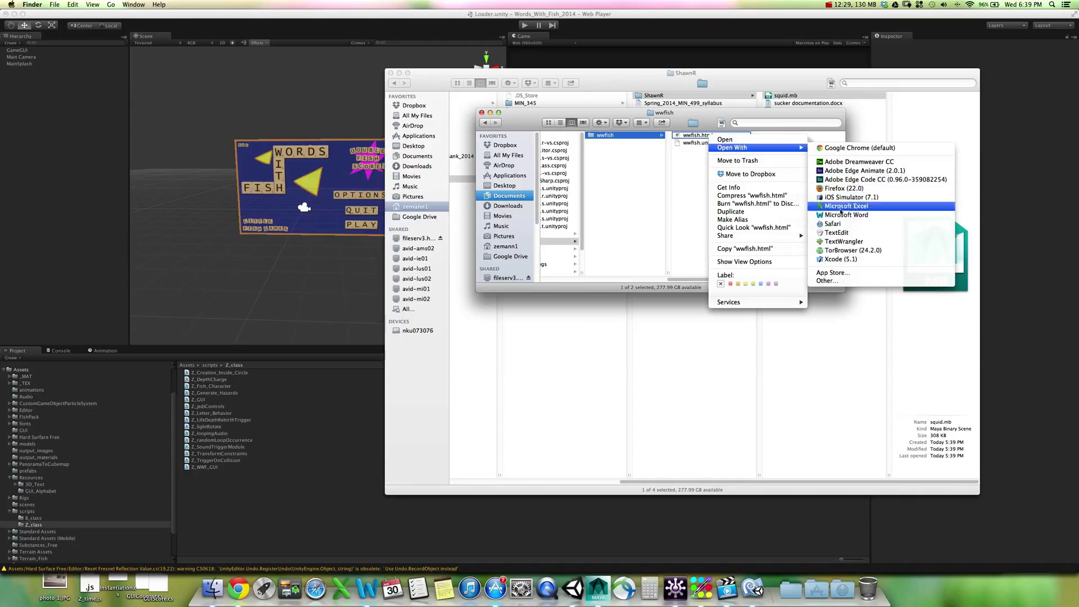
left_click(844, 242)
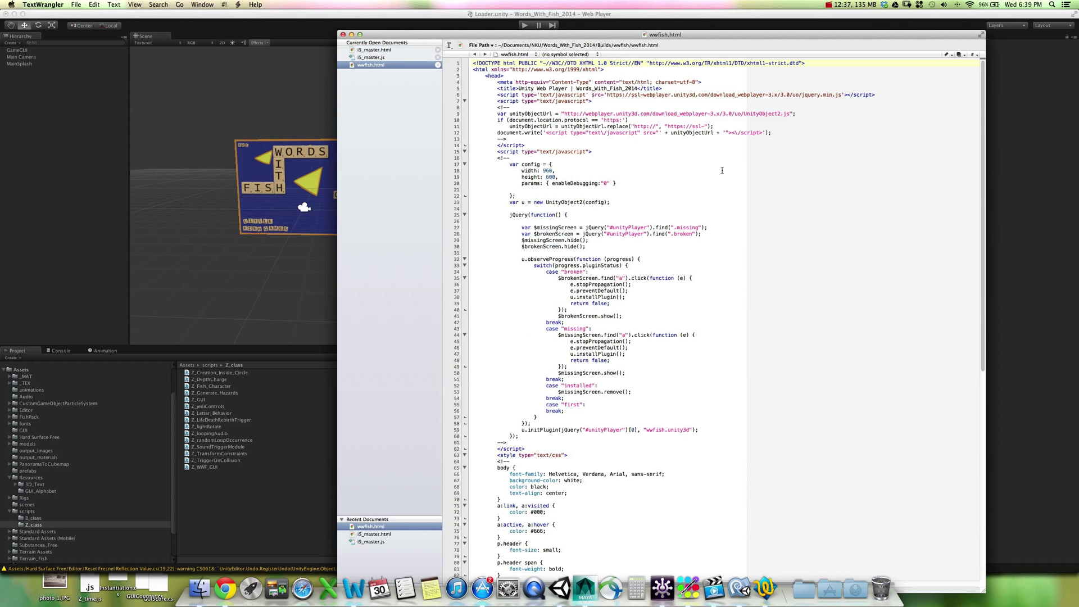
Examine the config, jQuery and plugin code in wwfish.html, undoing the accidental move of code lines
scroll(651, 147, "down", 3)
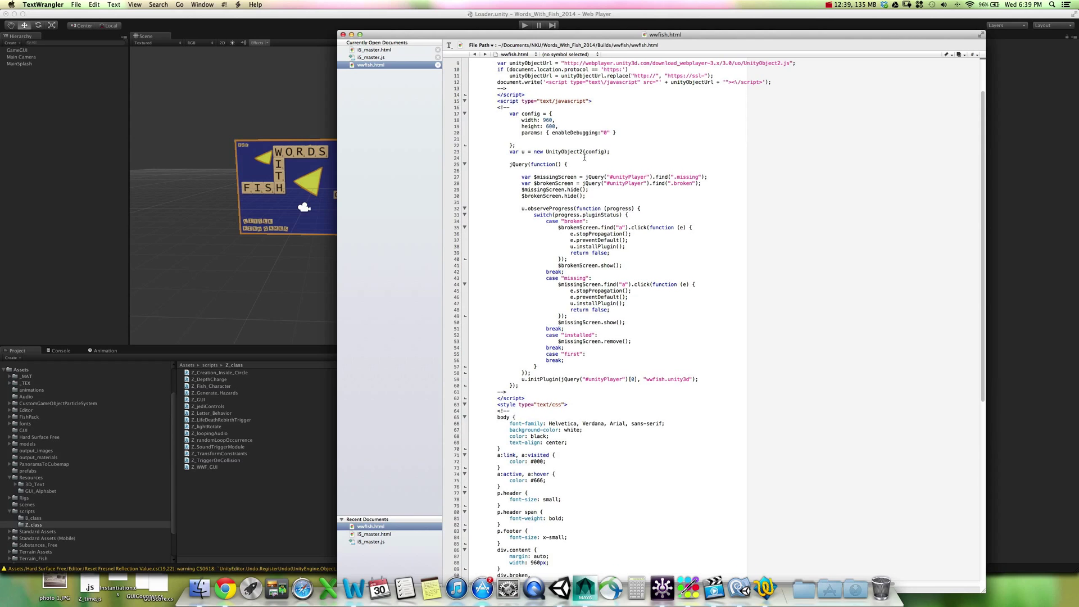
left_click_drag(510, 171, 585, 195)
left_click(518, 169)
left_click_drag(524, 169, 523, 202)
scroll(564, 191, "down", 1)
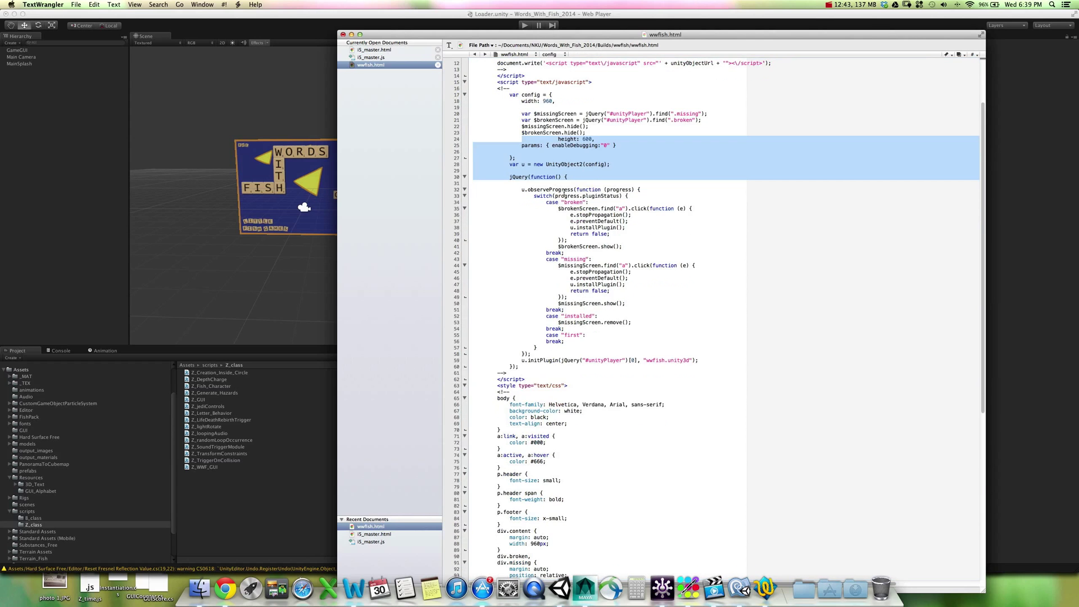
key("super+z")
left_click(505, 170)
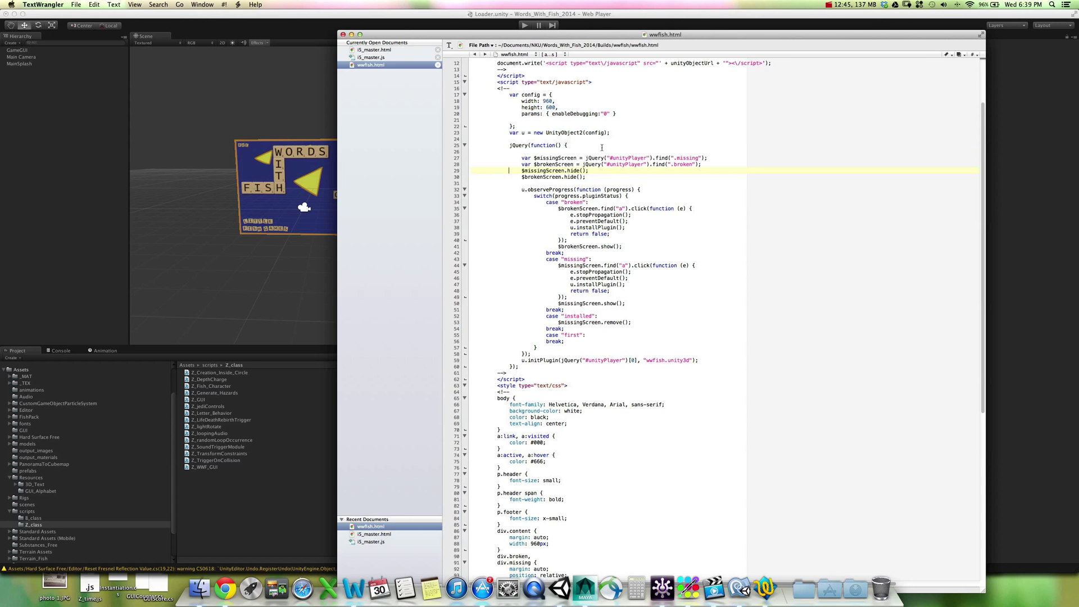
left_click_drag(603, 152, 709, 188)
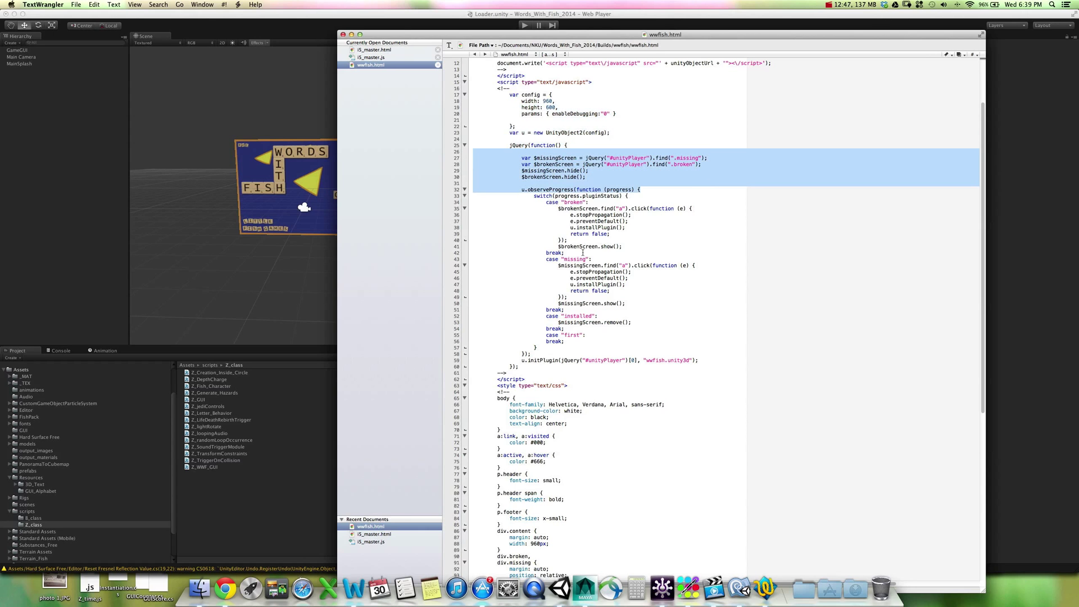
scroll(566, 276, "down", 4)
scroll(566, 275, "down", 1)
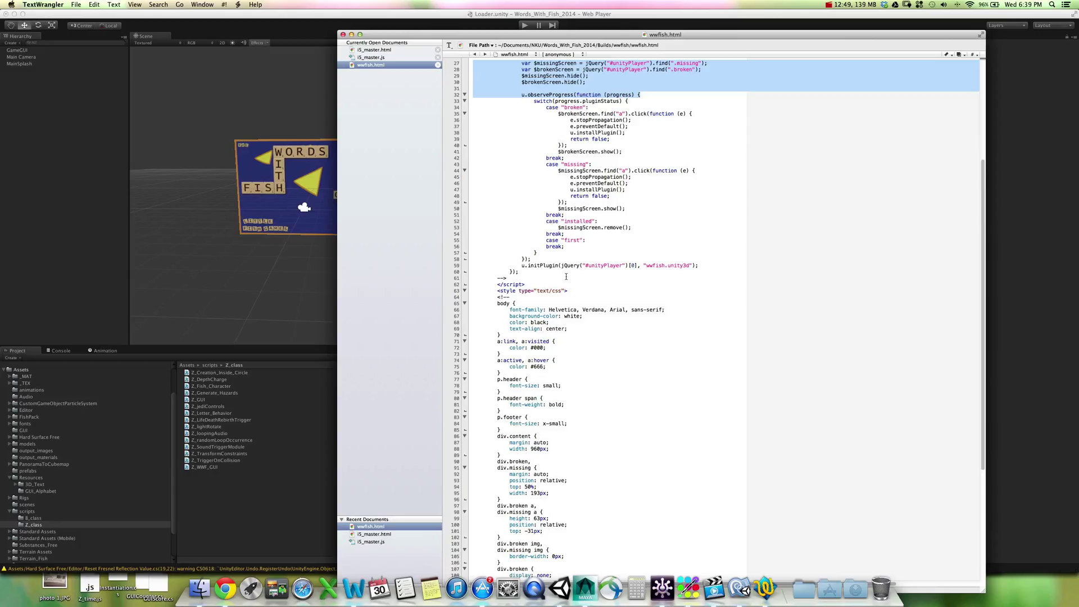
Return to the wwfish build folder in Finder and open wwfish.html in Chrome
left_click(529, 15)
left_click(202, 584)
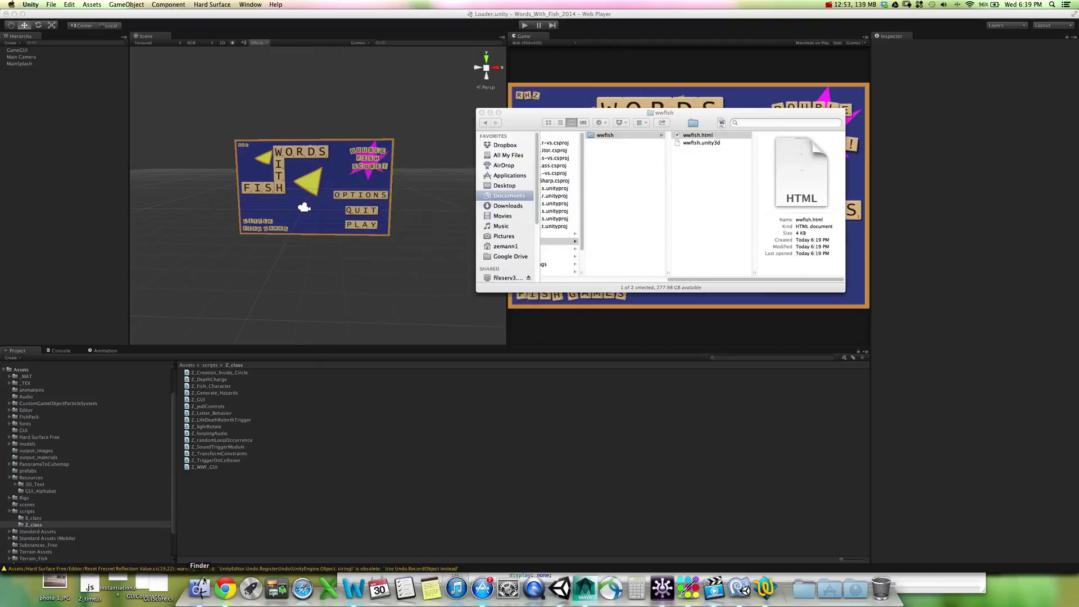
left_click(698, 135)
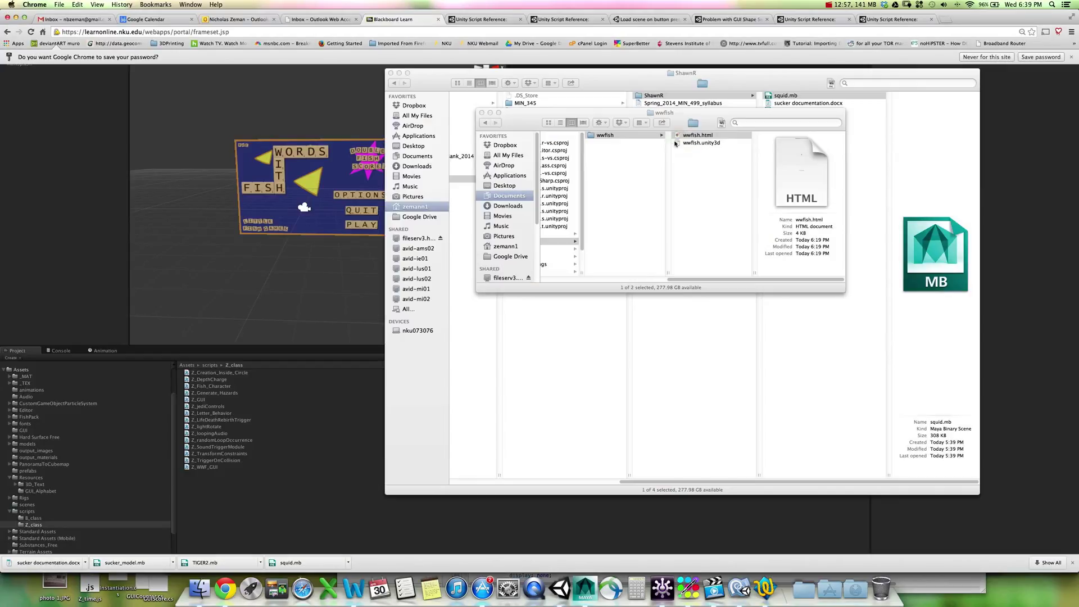
double_click(675, 147)
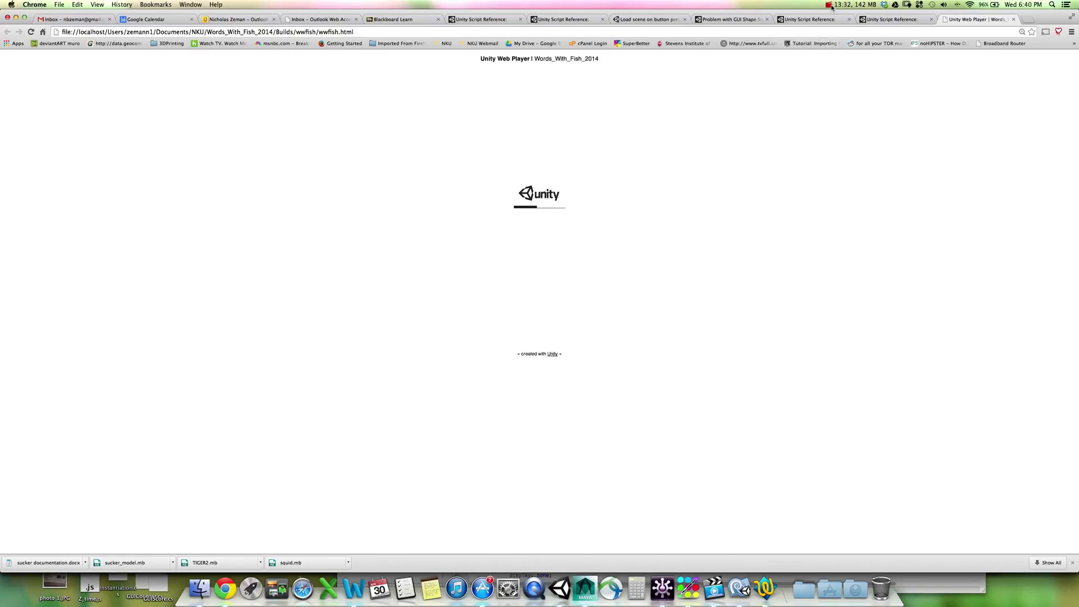
left_click(831, 6)
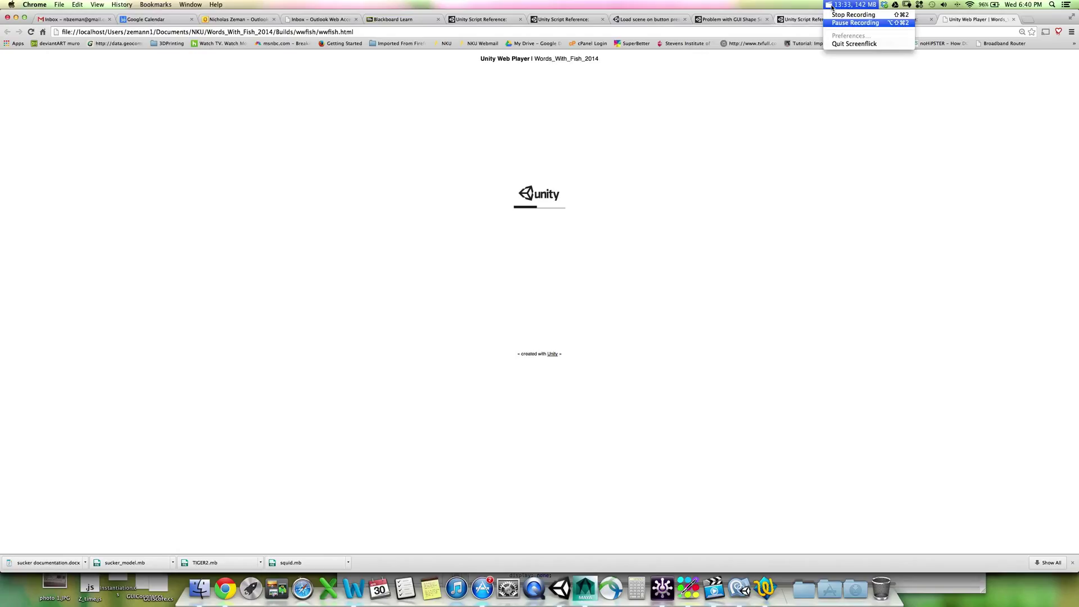
left_click(826, 108)
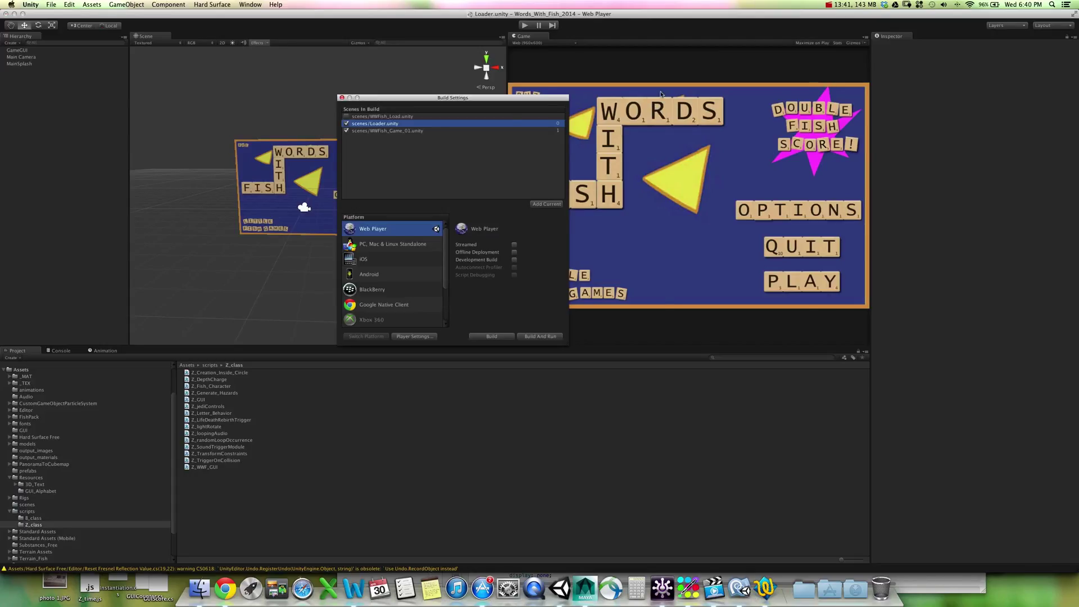
Rebuild the Web Player version from Unity's Build Settings as wwfish in Builds, replacing the existing build
left_click_drag(521, 98, 852, 80)
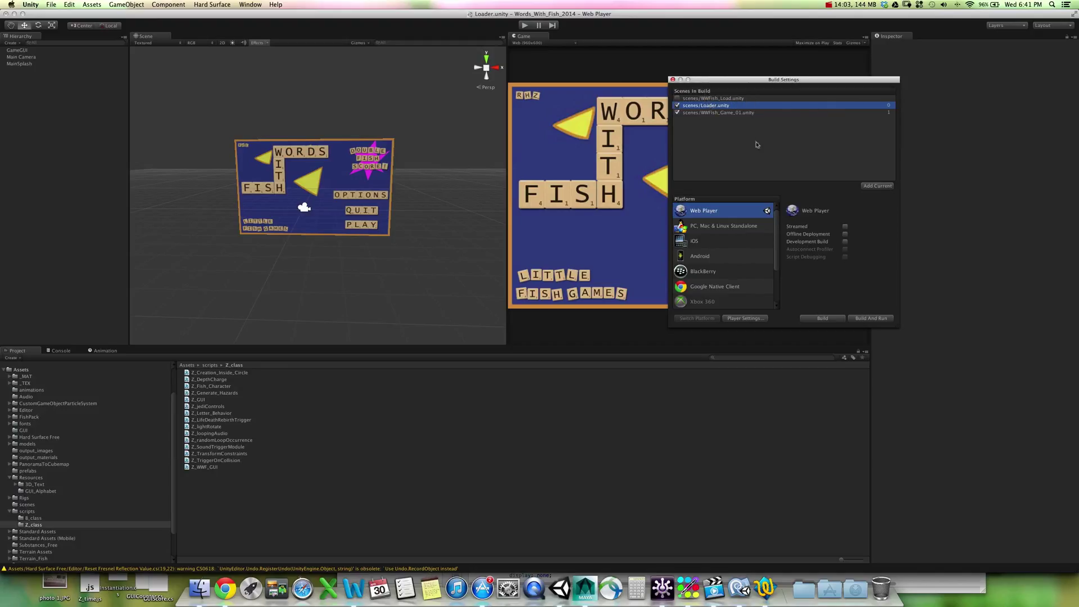
left_click(819, 319)
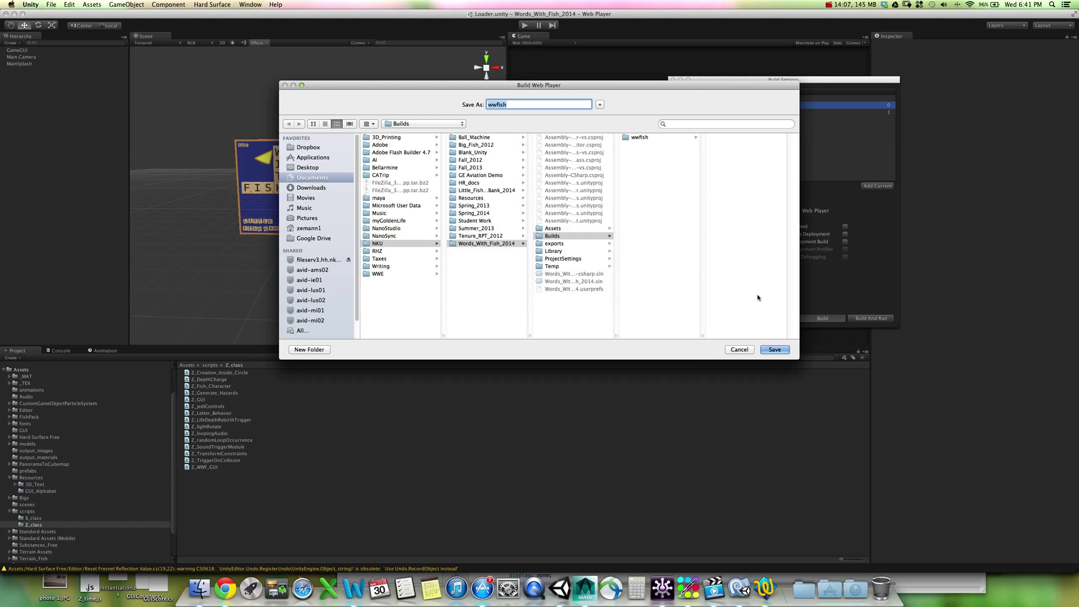
left_click(775, 350)
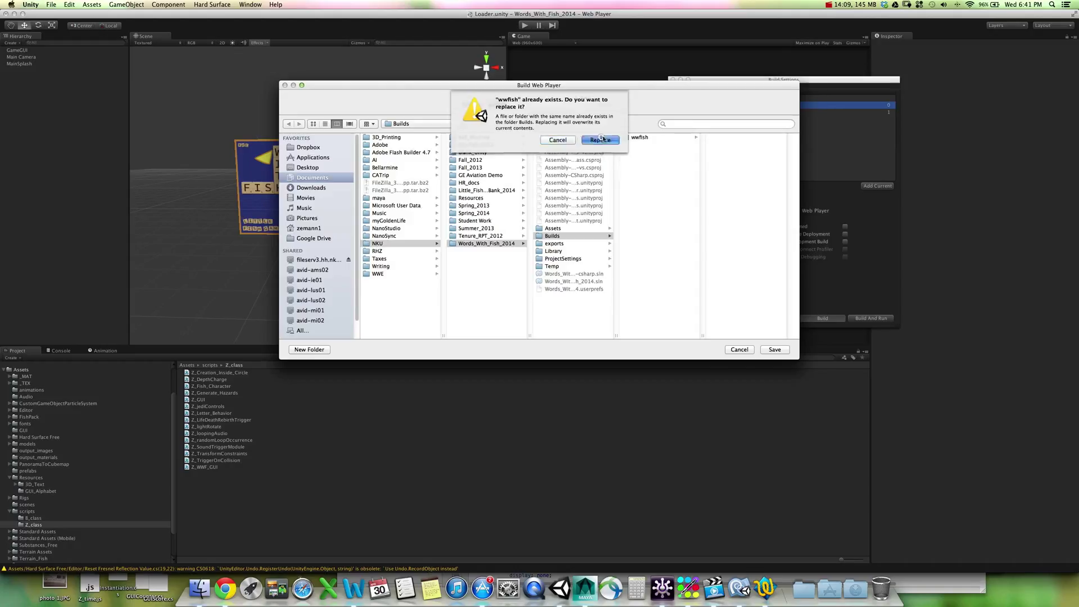
left_click(600, 139)
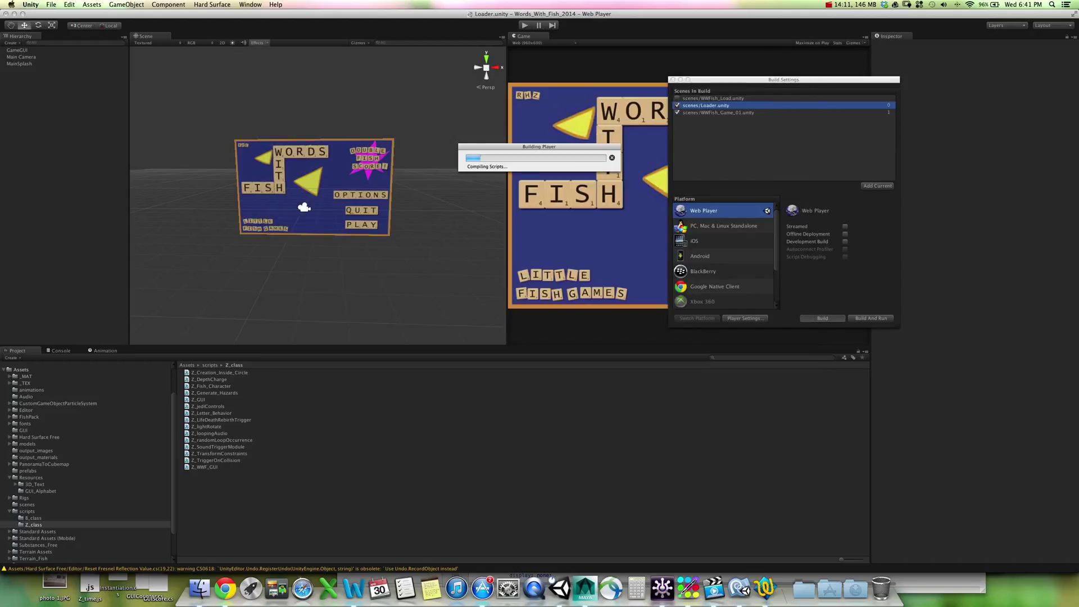
left_click(829, 5)
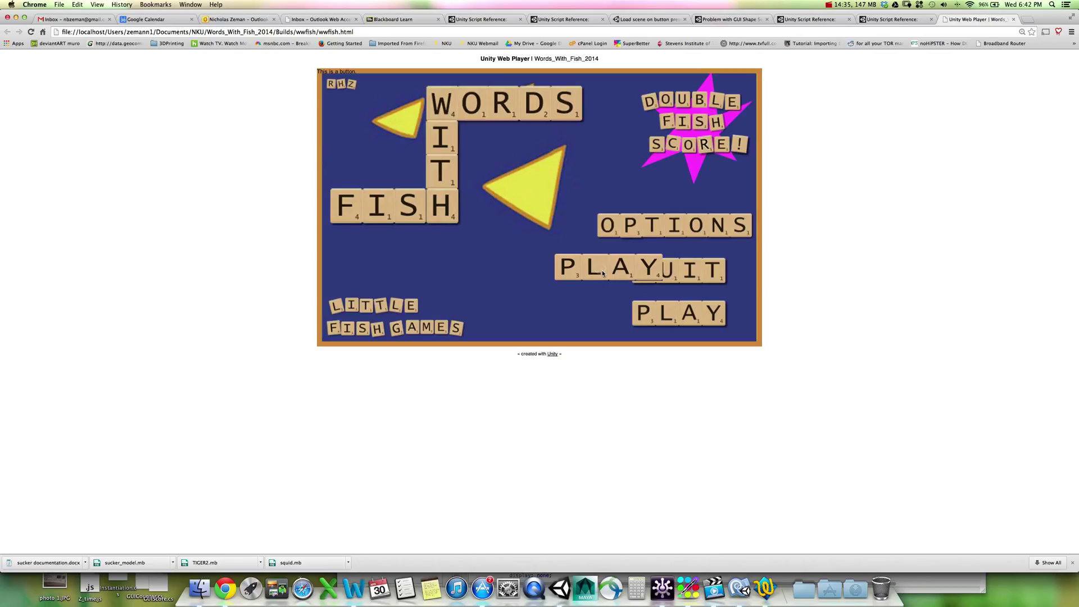
Test the play button of the wwfish web player in Chrome and close its page
left_click(557, 281)
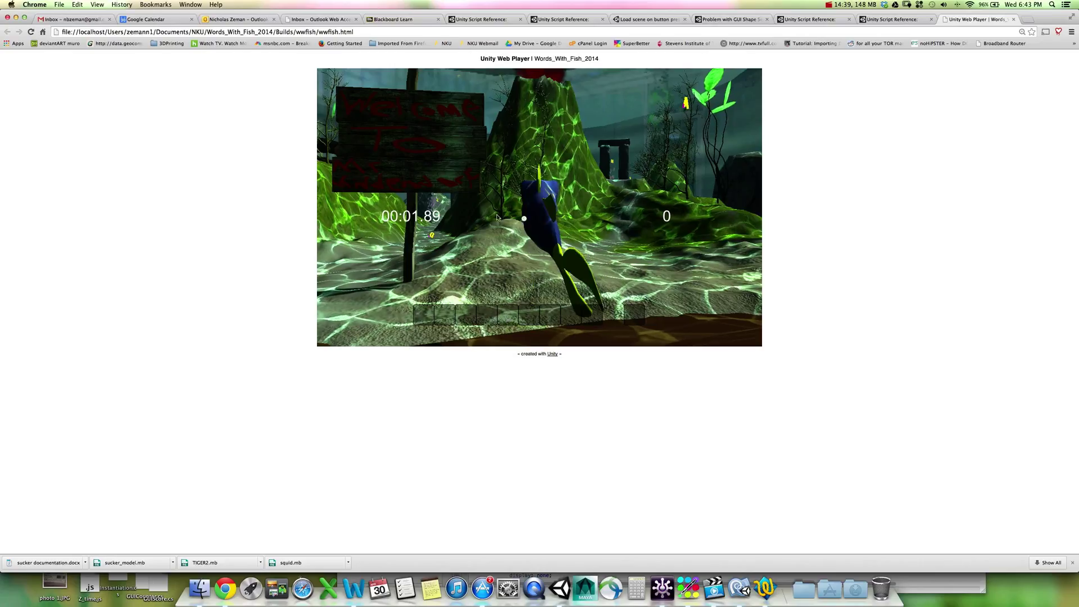
right_click(572, 234)
left_click(520, 177)
left_click(829, 6)
left_click(845, 111)
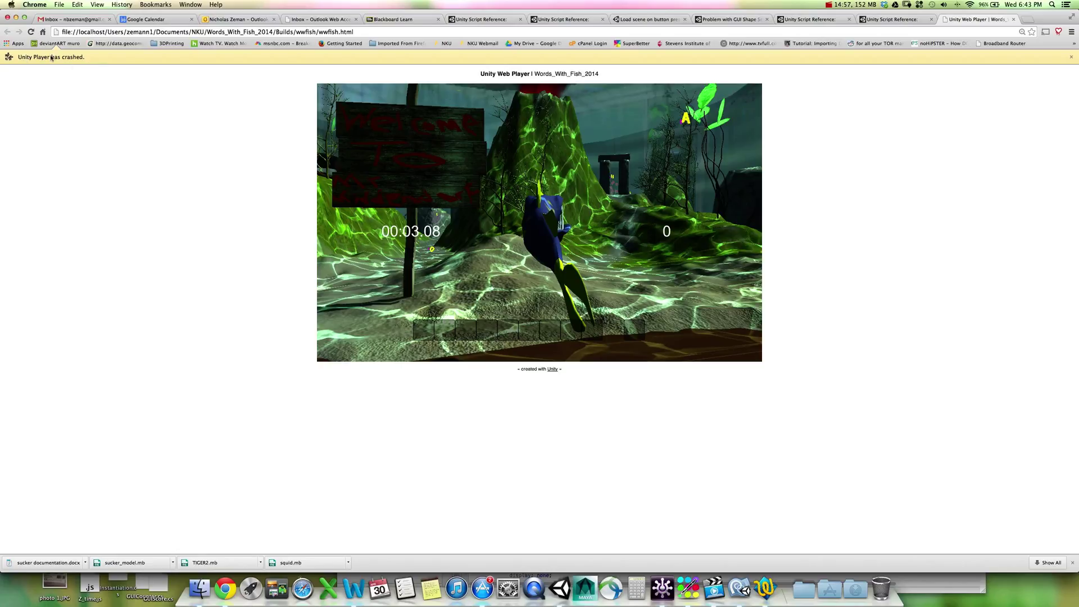
left_click(1071, 57)
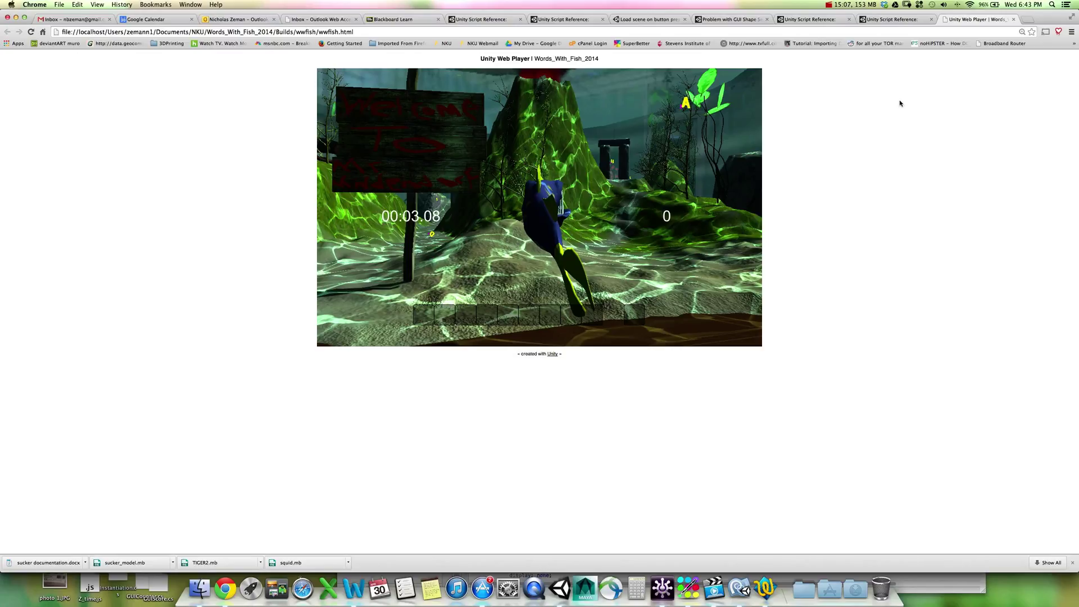
left_click(1013, 19)
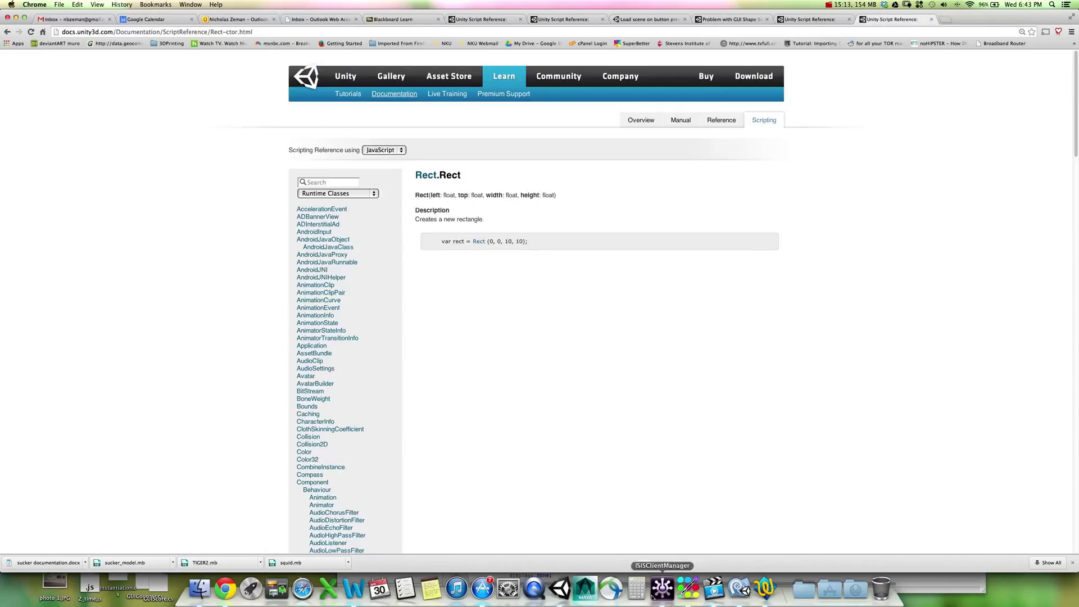
Switch to Unity, go over the WWFish_Game_01 entry in Scenes In Build, and close the Build Settings
left_click(558, 596)
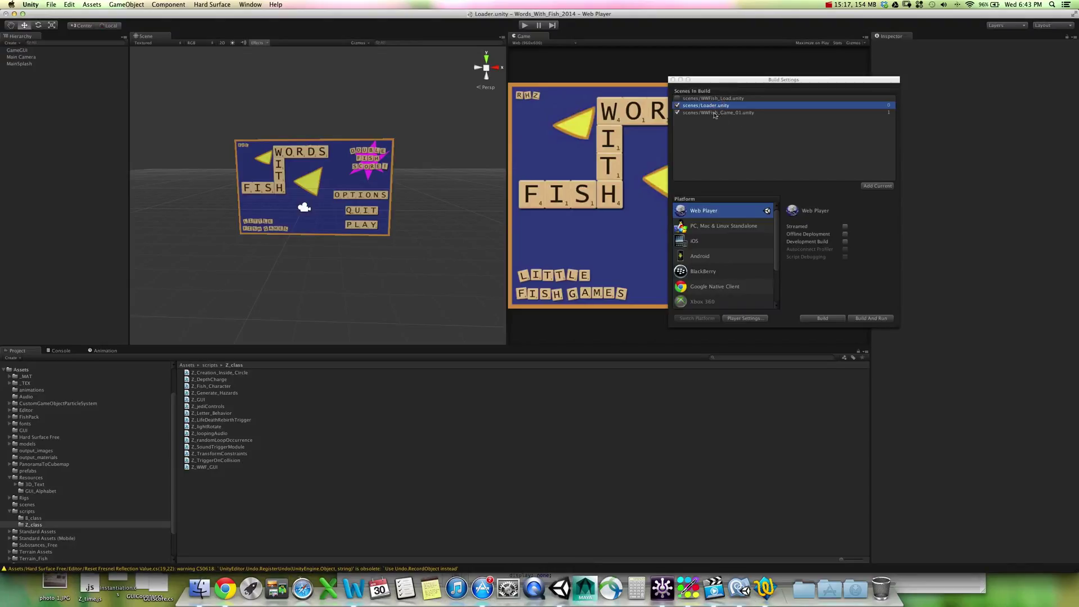
left_click(677, 112)
left_click(673, 80)
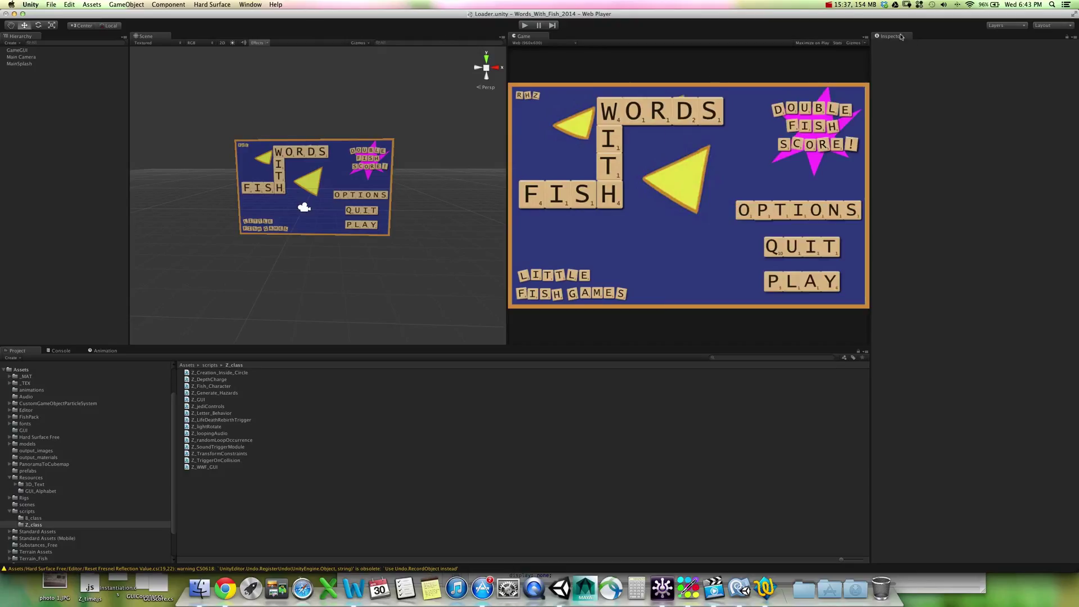
left_click(832, 5)
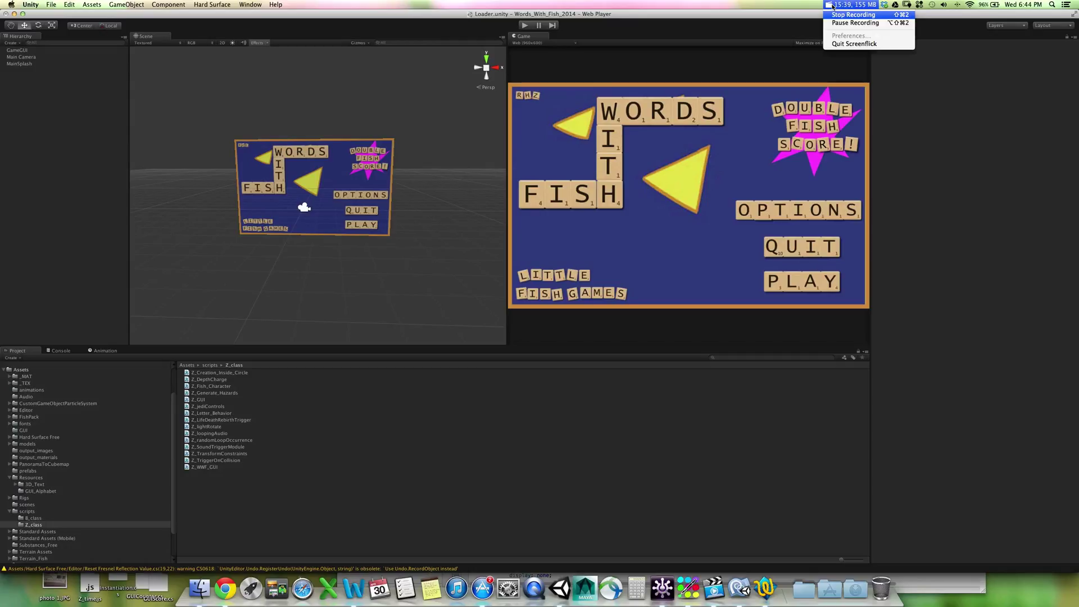